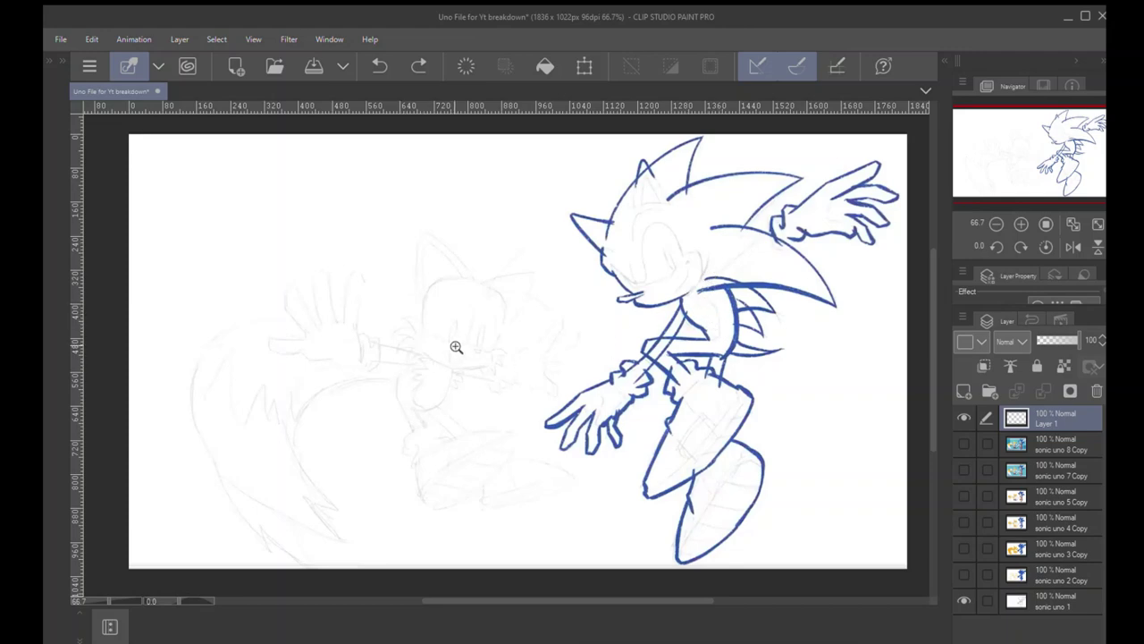
Try freehand strokes around the eye on the blue character's face.
left_click_drag(456, 347, 498, 341)
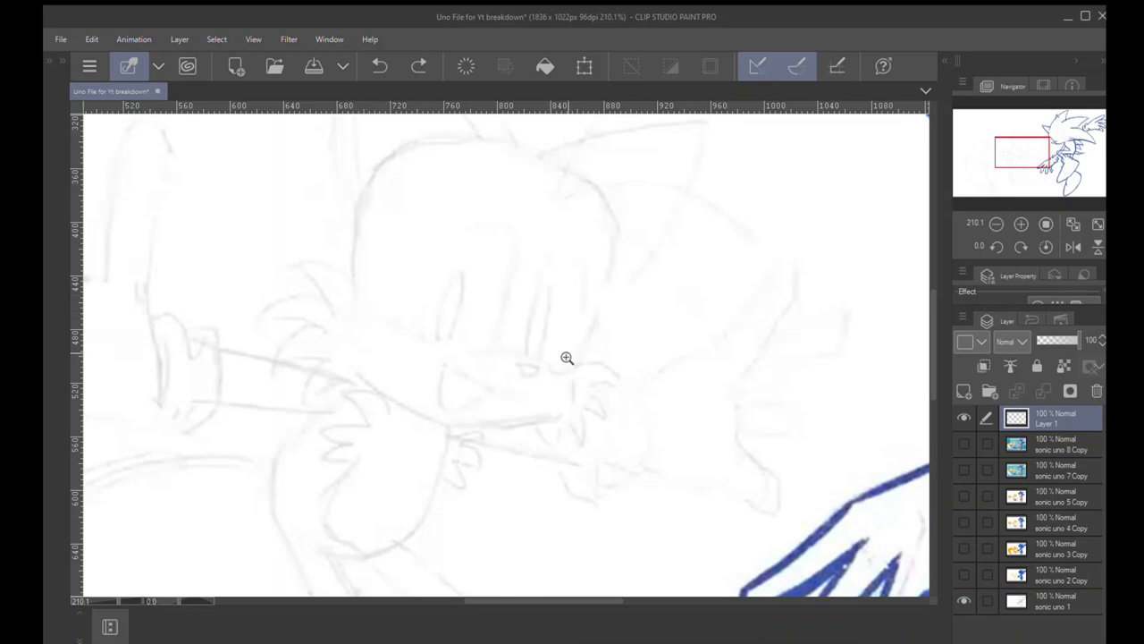
left_click_drag(504, 301, 486, 332)
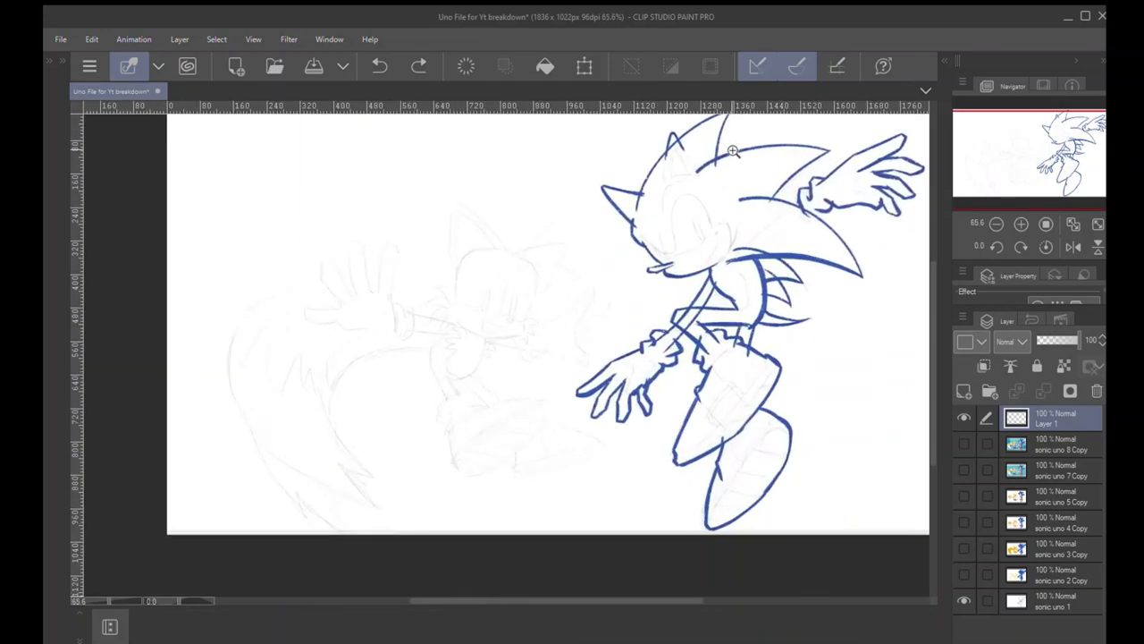
left_click_drag(702, 189, 729, 199)
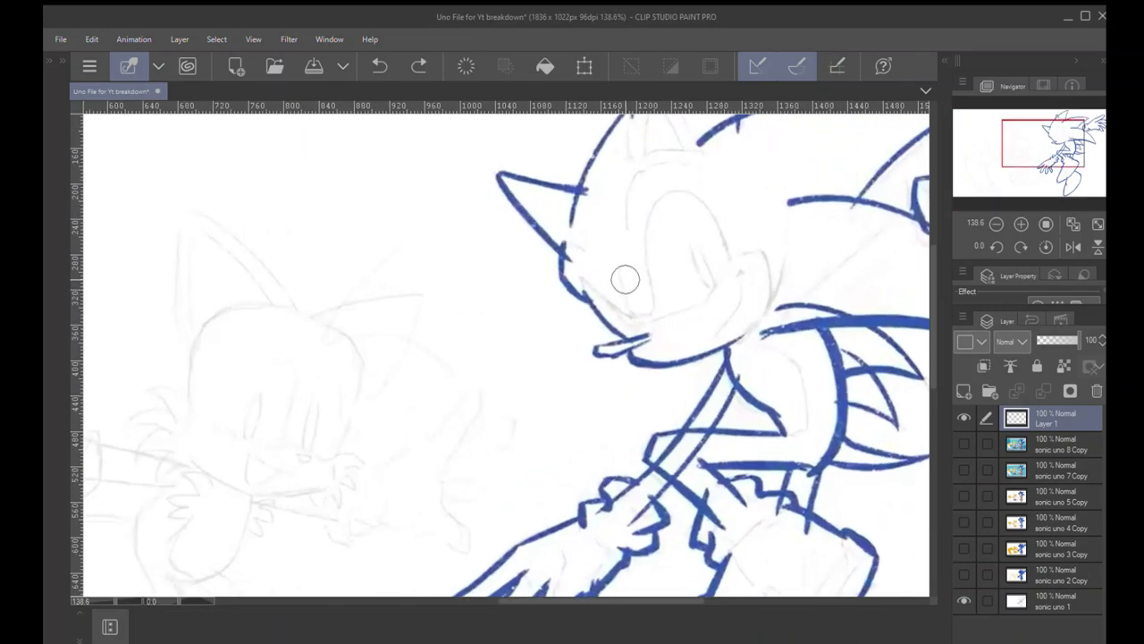
mouse_move(622, 277)
left_mouse_down()
mouse_move(646, 256)
mouse_move(656, 209)
left_mouse_up()
key("ctrl+z")
left_click_drag(623, 249, 604, 299)
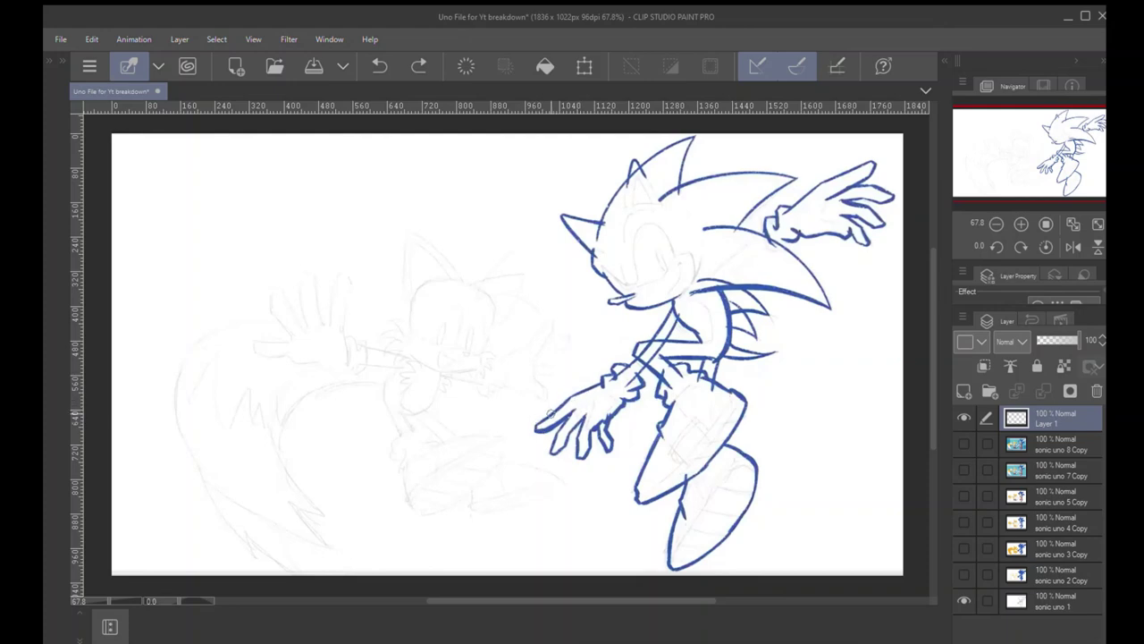
Try tracing the upper edge of the blue character's lowered glove in red.
mouse_move(548, 415)
left_mouse_down()
mouse_move(609, 356)
mouse_move(706, 319)
mouse_move(690, 329)
mouse_move(696, 302)
mouse_move(720, 304)
mouse_move(719, 277)
mouse_move(753, 277)
left_mouse_up()
left_click_drag(639, 319, 575, 410)
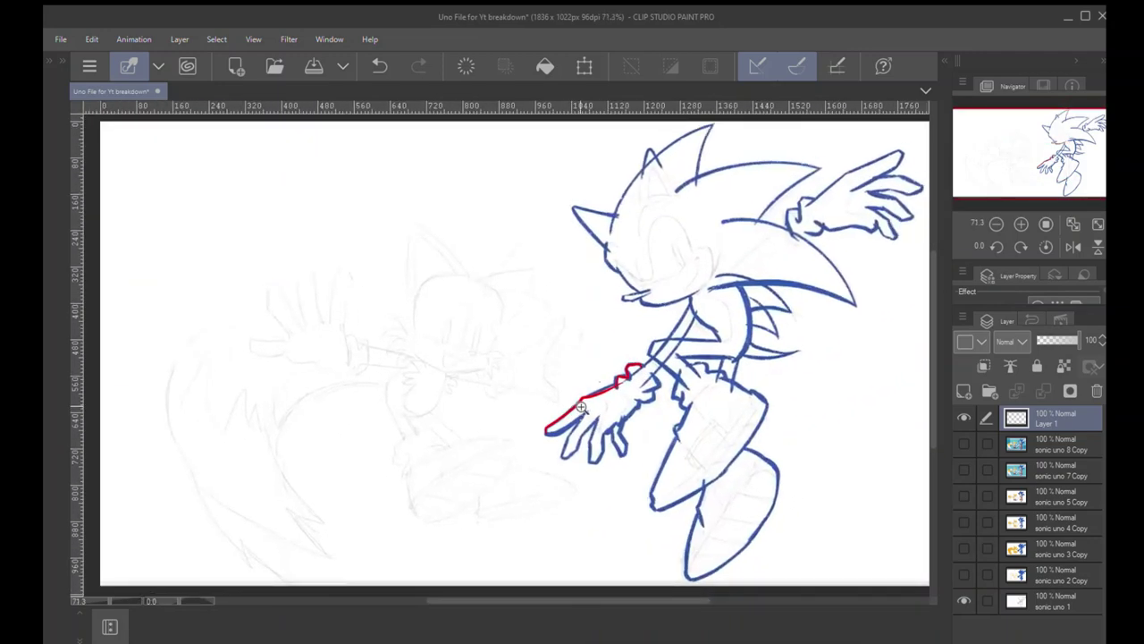
key("ctrl+z")
key("ctrl+z")
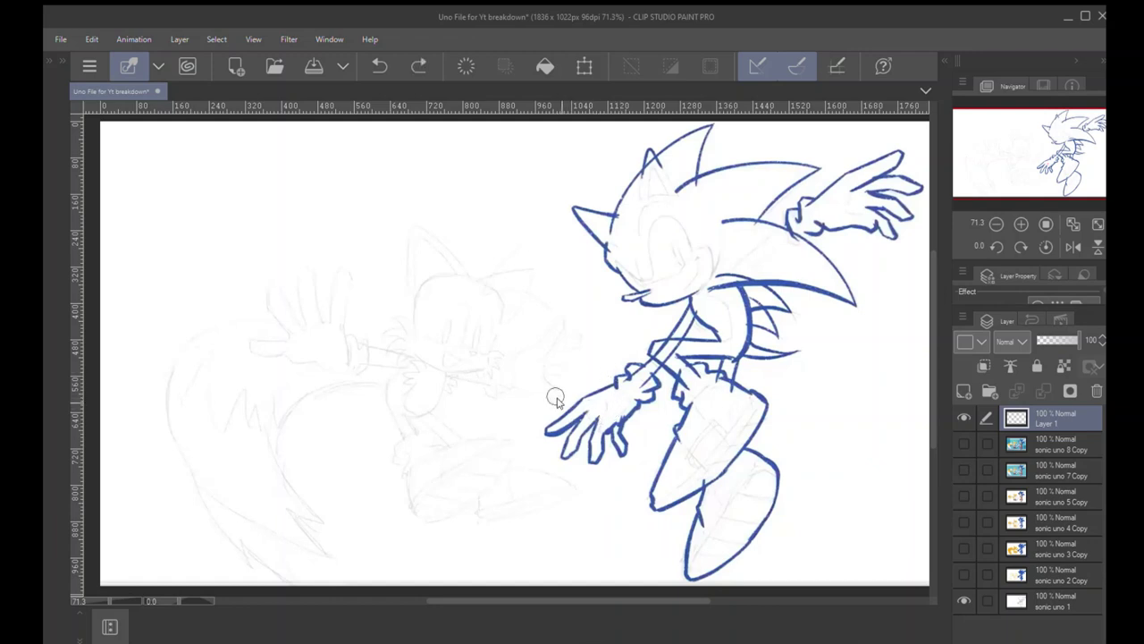
Try painting the fingers, palm and cuff of the lowered glove solid red, and undo the last strokes.
left_click_drag(547, 432, 645, 378)
mouse_move(565, 453)
left_mouse_down()
mouse_move(595, 395)
mouse_move(591, 424)
mouse_move(597, 409)
left_mouse_up()
mouse_move(623, 451)
left_mouse_down()
mouse_move(613, 420)
mouse_move(597, 420)
mouse_move(622, 408)
mouse_move(634, 369)
left_mouse_up()
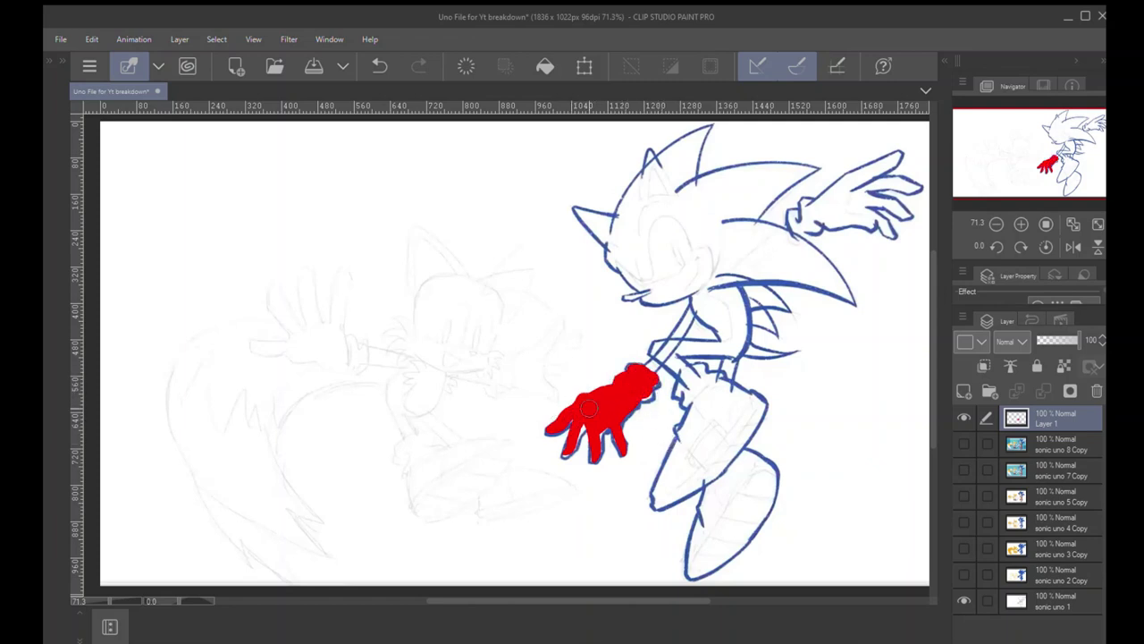
mouse_move(647, 364)
left_mouse_down()
mouse_move(619, 351)
mouse_move(571, 475)
mouse_move(567, 357)
left_mouse_up()
key("ctrl+z")
key("ctrl+z")
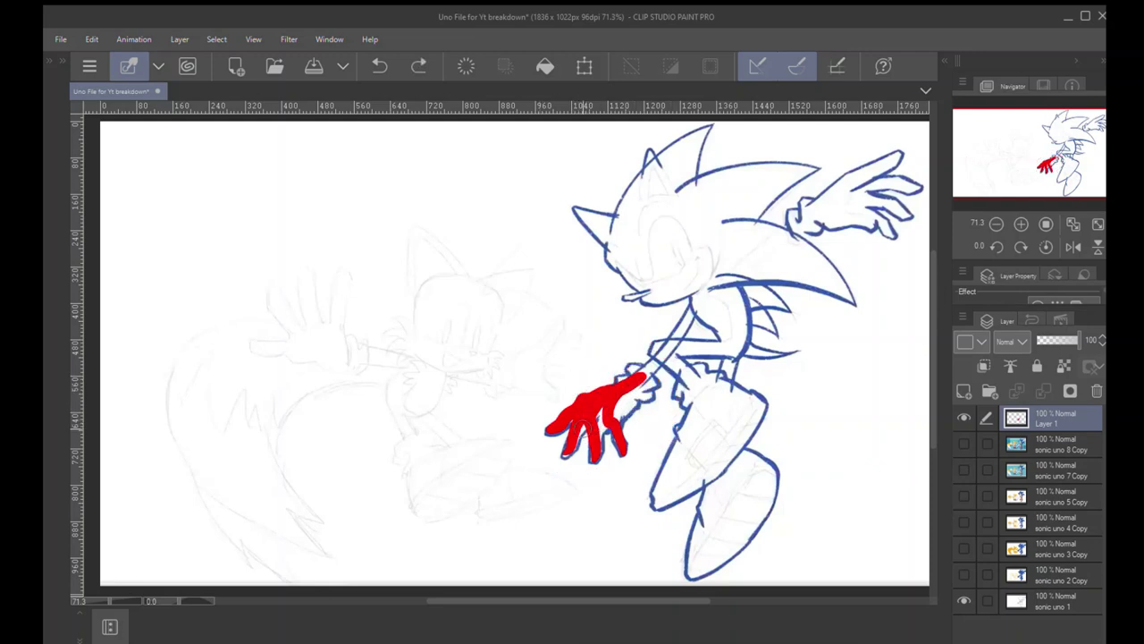
Try an elliptical selection around the glove area and clear the red paint from the glove.
left_click_drag(513, 358, 687, 516)
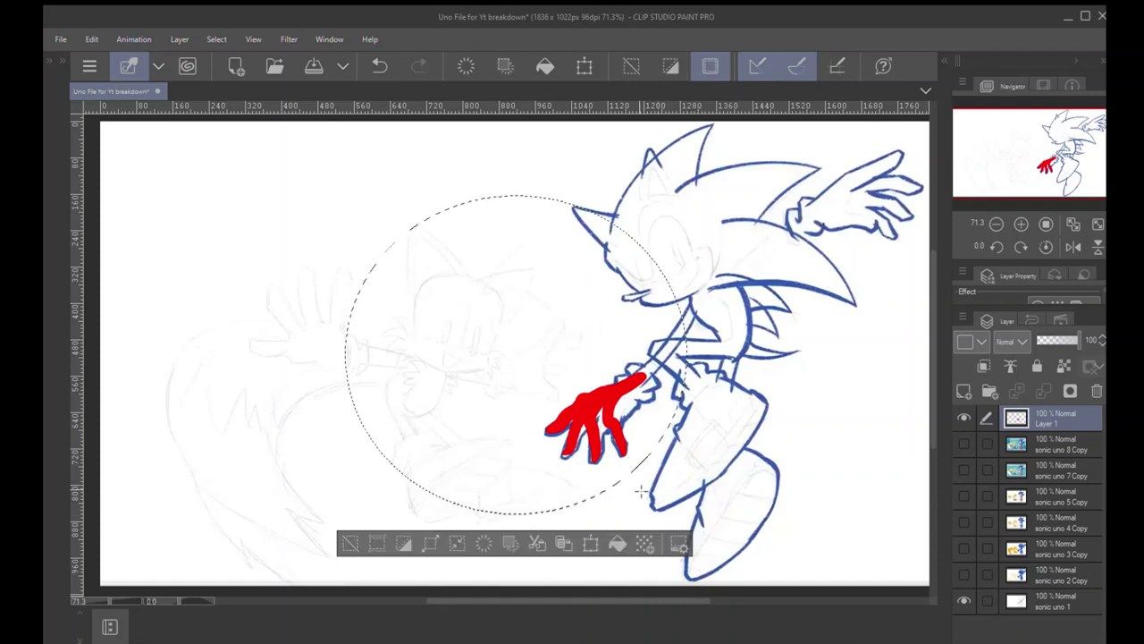
left_click(504, 543)
left_click(627, 527)
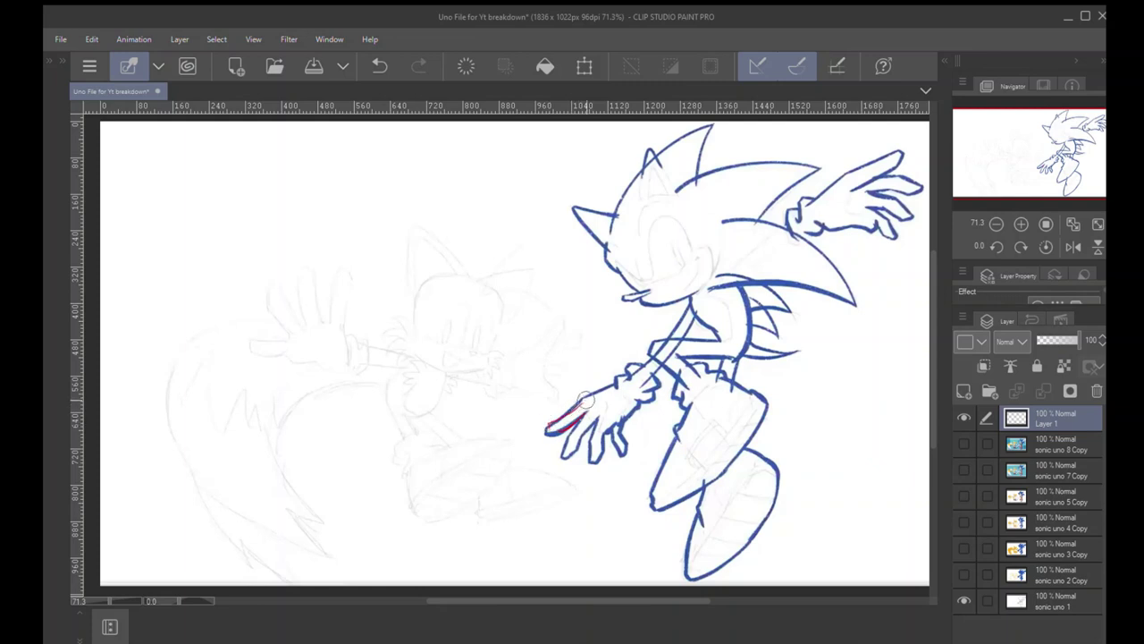
Undo the red stroke on the glove's finger and show the sonic uno 2 Copy layer.
key("ctrl+z")
mouse_move(609, 228)
left_mouse_down()
mouse_move(693, 179)
mouse_move(771, 239)
mouse_move(689, 338)
left_mouse_up()
left_click(961, 572)
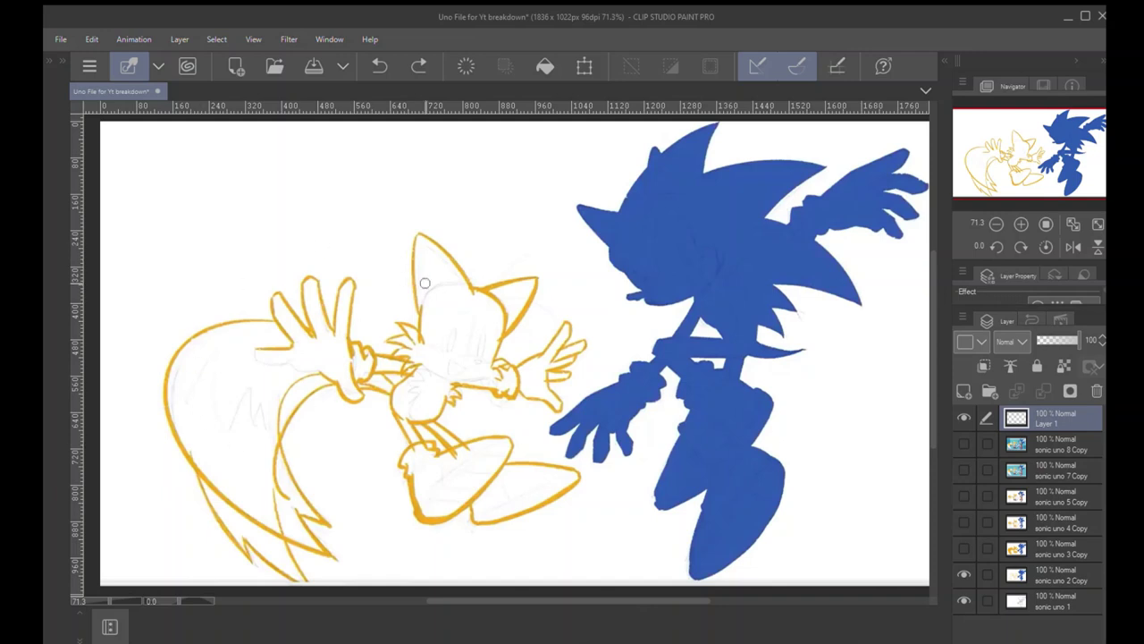
Try freehand strokes beside the orange fox's ear and across the blue character's head.
mouse_move(402, 242)
left_mouse_down()
mouse_move(536, 301)
mouse_move(302, 329)
left_mouse_up()
key("ctrl+z")
mouse_move(589, 212)
left_mouse_down()
mouse_move(604, 250)
mouse_move(634, 219)
mouse_move(723, 196)
mouse_move(635, 271)
left_mouse_up()
key("ctrl+z")
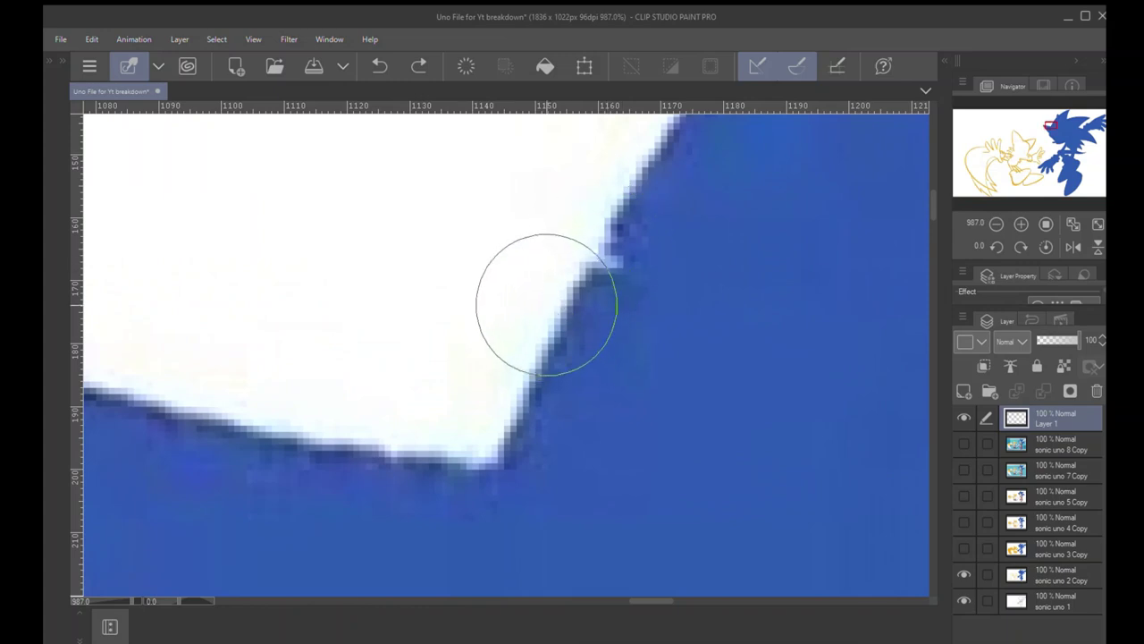
Try smoothing the notched edge where the blue silhouette's pointed ear meets the head with freehand strokes.
left_click_drag(546, 304, 527, 267)
mouse_move(493, 459)
left_mouse_down()
mouse_move(602, 256)
mouse_move(651, 271)
left_mouse_up()
left_click_drag(614, 217, 691, 129)
mouse_move(600, 184)
left_mouse_down()
mouse_move(570, 211)
mouse_move(592, 293)
mouse_move(534, 350)
mouse_move(490, 449)
left_mouse_up()
key("ctrl+z")
key("ctrl+z")
key("ctrl+z")
key("ctrl+z")
key("ctrl+z")
key("ctrl+d")
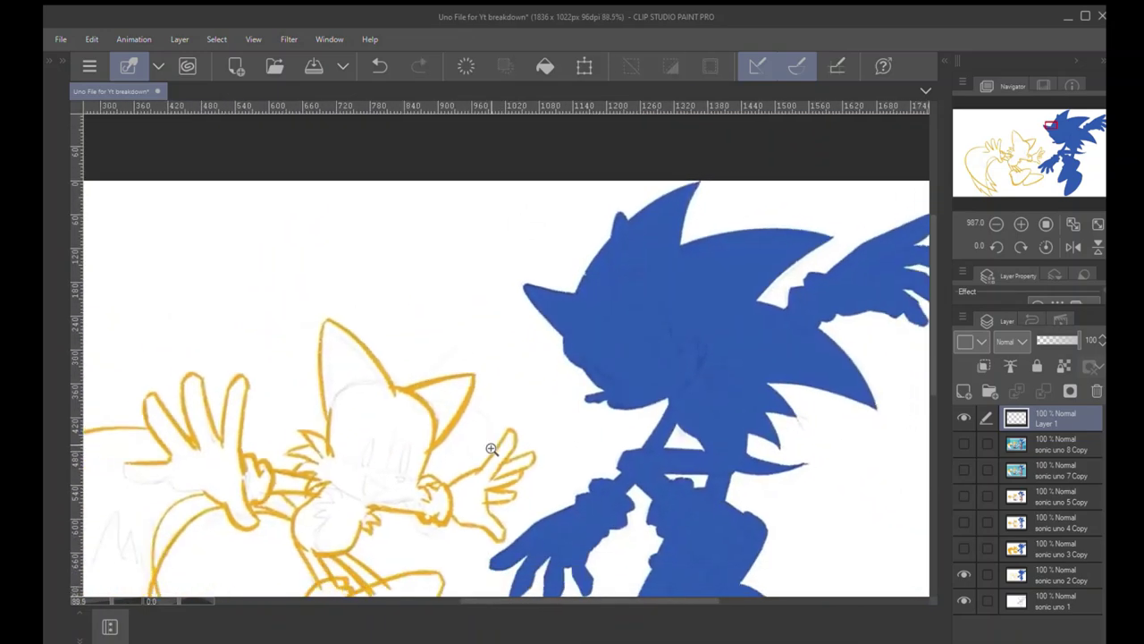
left_click_drag(526, 414, 550, 344)
scroll(550, 344, "down", 2)
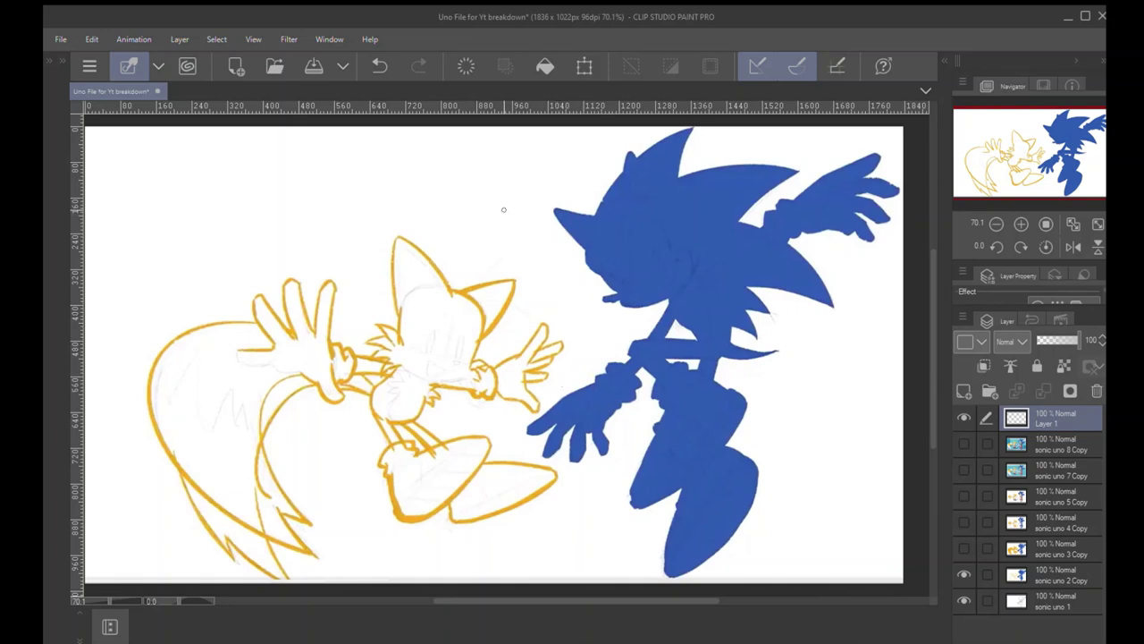
Test the Mapping pen with a thick red diagonal stroke between the two characters.
mouse_move(460, 171)
left_mouse_down()
mouse_move(547, 290)
mouse_move(598, 401)
left_mouse_up()
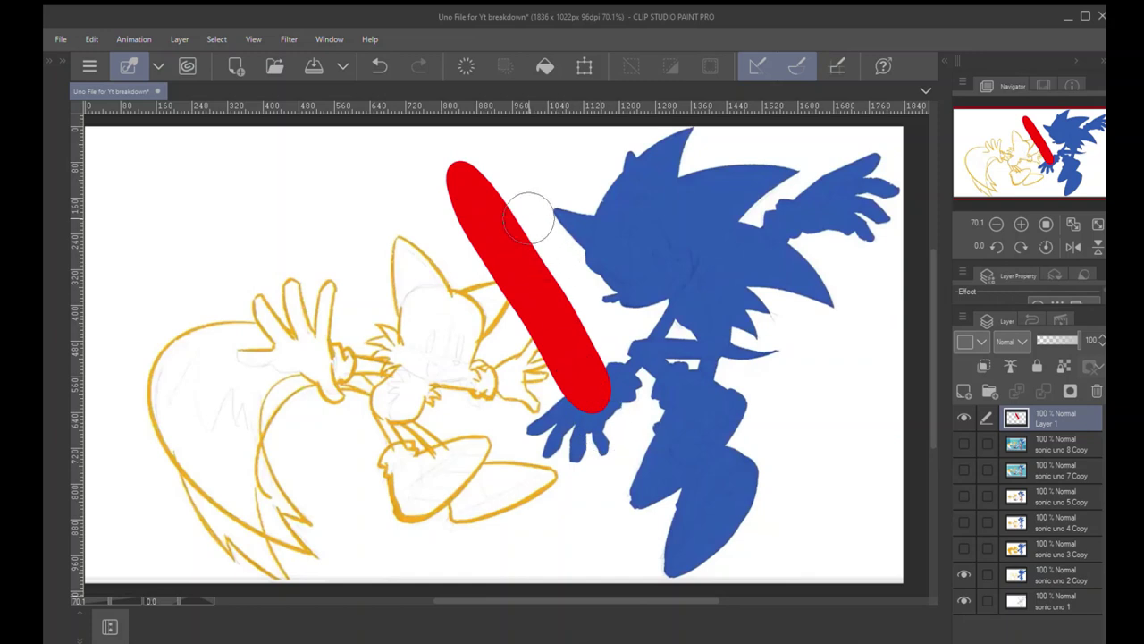
mouse_move(528, 216)
left_mouse_down()
mouse_move(616, 393)
mouse_move(536, 205)
left_mouse_up()
key("ctrl+z")
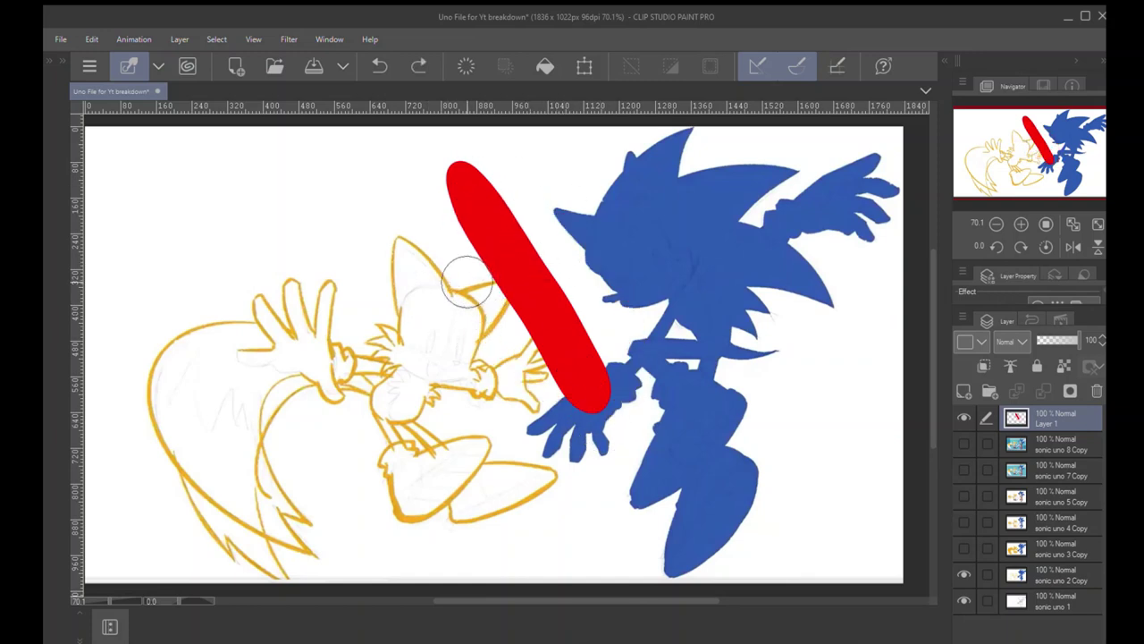
Test the Textured pen at brush size 256 with a broad red stroke over the fox, and undo both test strokes.
left_click(61, 61)
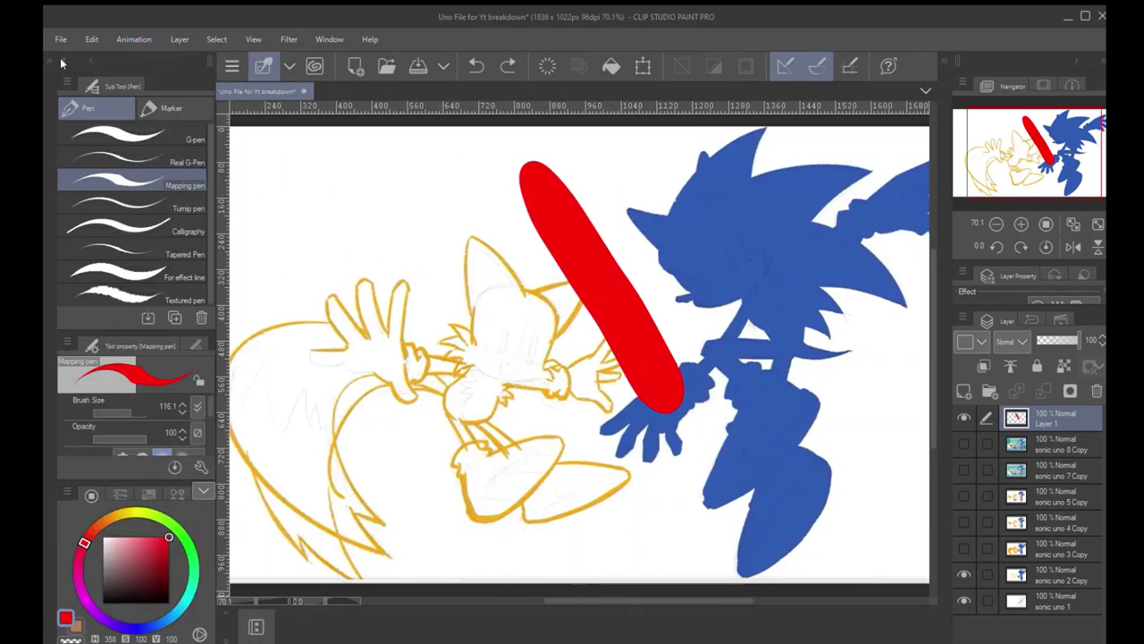
left_click(134, 295)
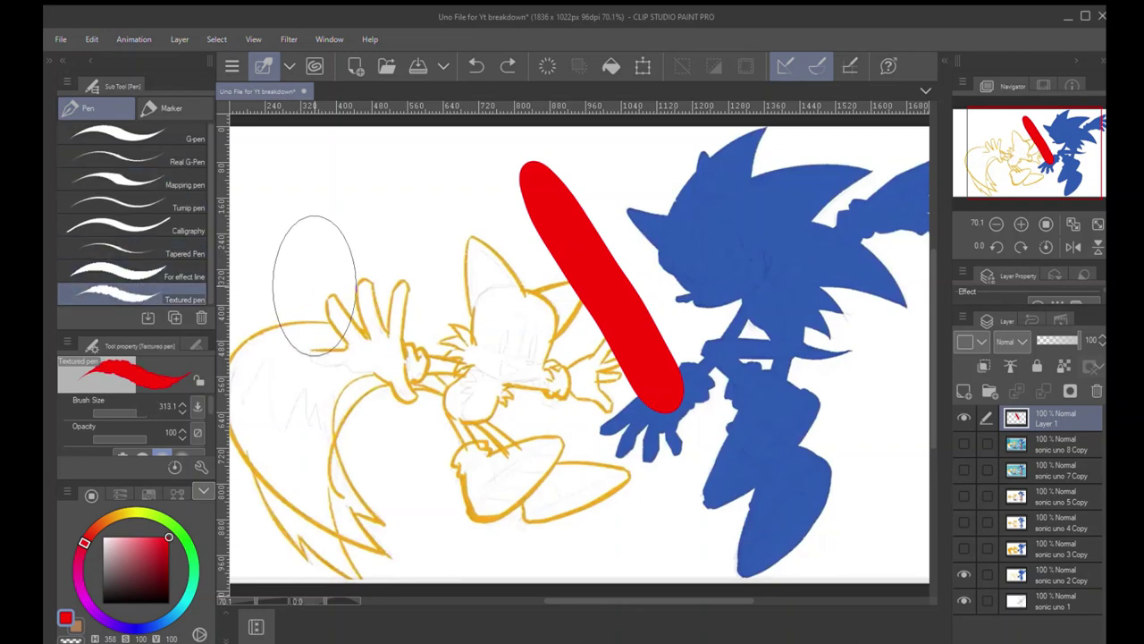
left_click_drag(469, 219, 590, 464)
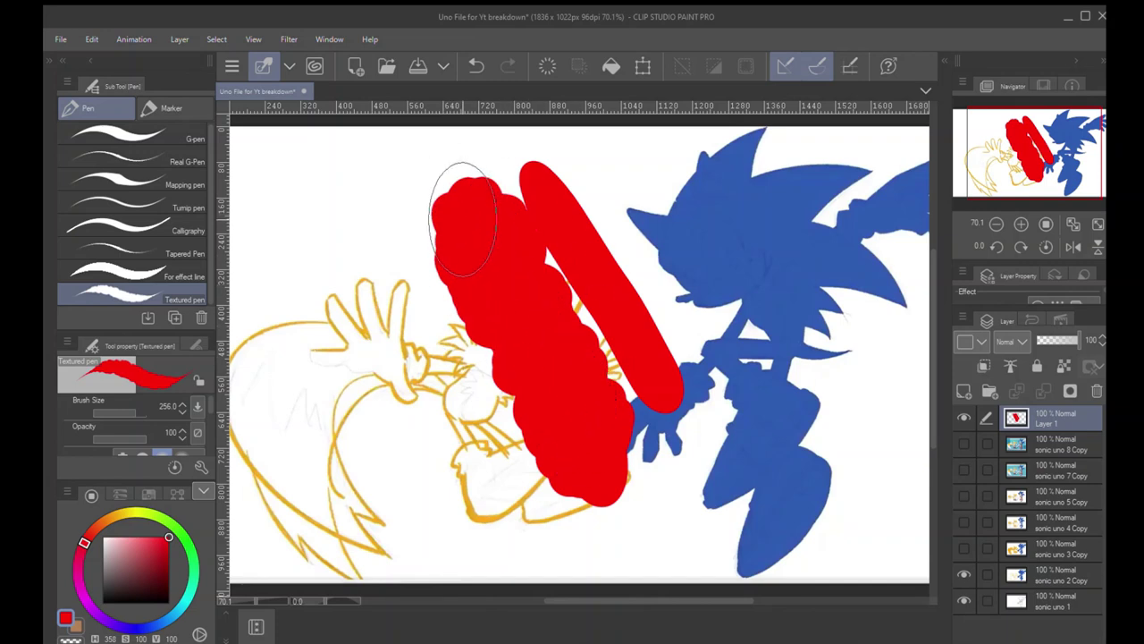
key("ctrl+z")
key("ctrl+z")
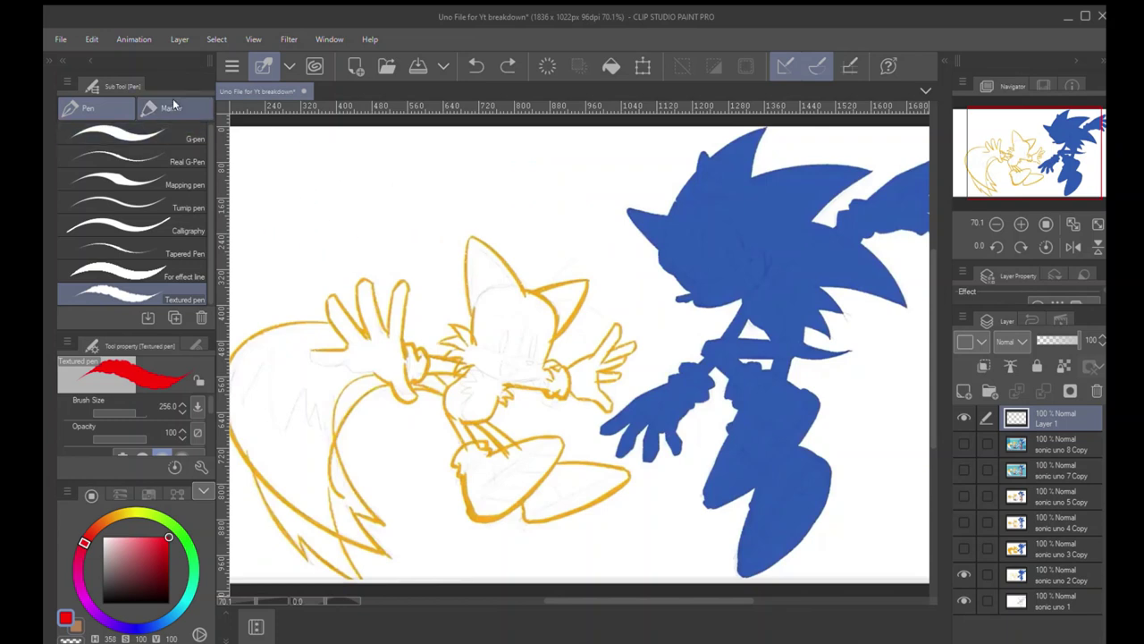
Collapse the tool palettes beside the canvas and show the sonic uno 3 Copy layer.
left_click(61, 59)
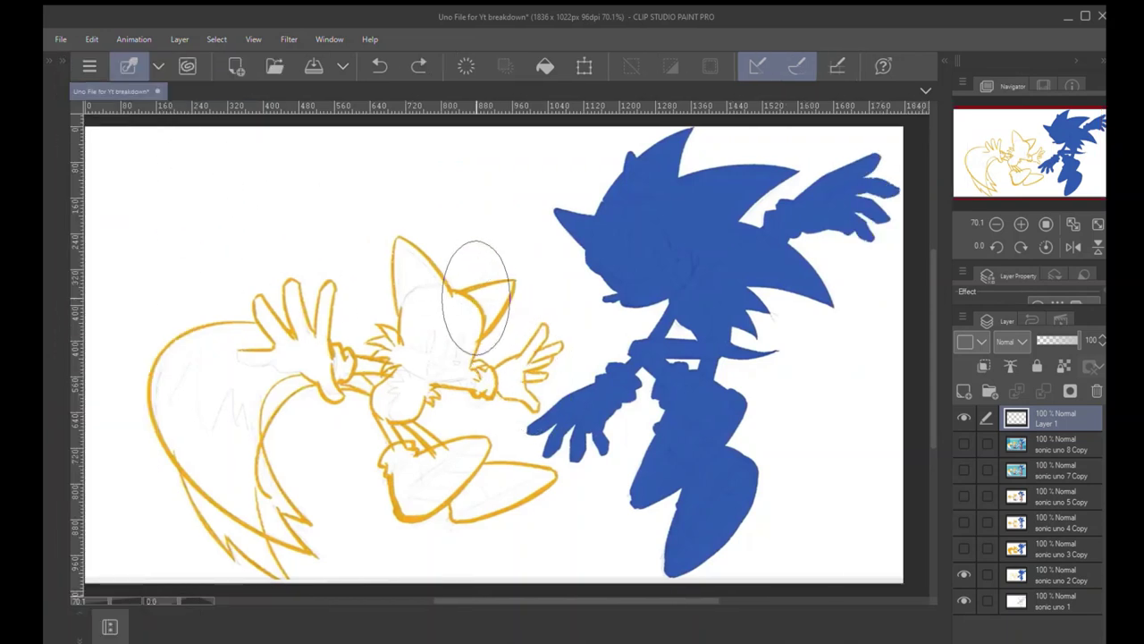
left_click(60, 57)
left_click(56, 60)
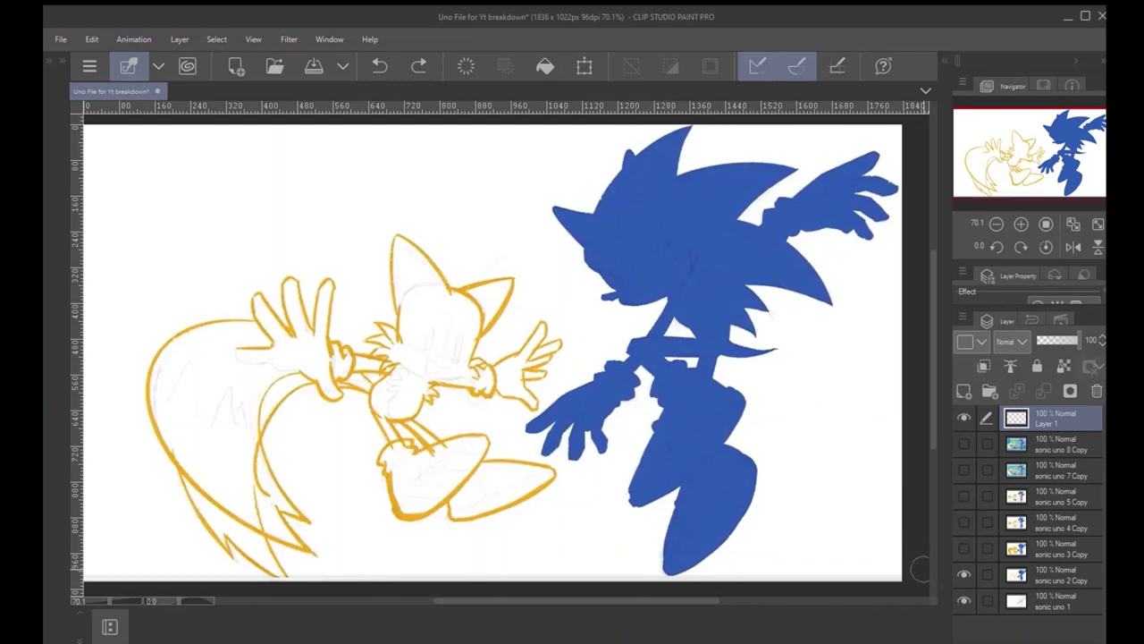
left_click(963, 548)
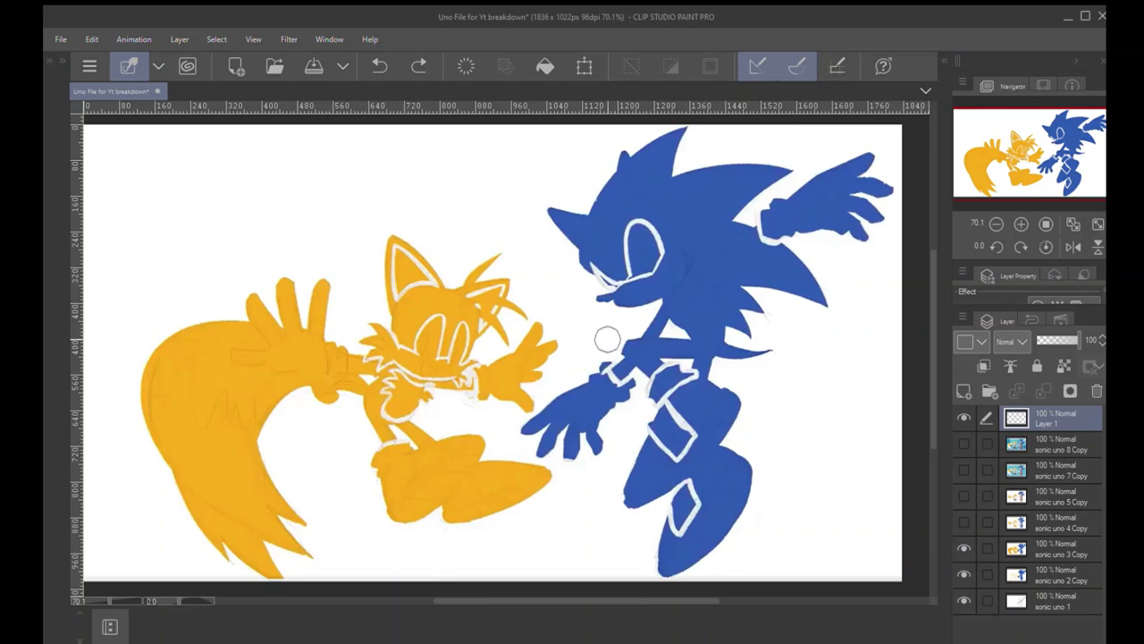
Try thickening the white cuff line on the blue character's lowered wrist with white strokes.
scroll(623, 382, "up", 5)
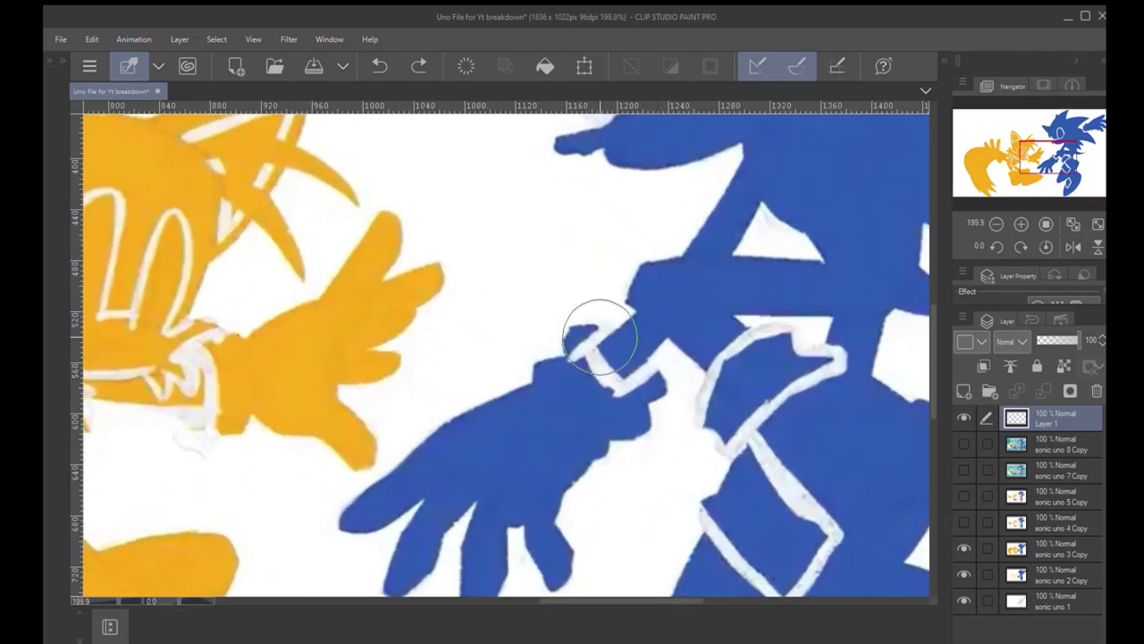
left_click_drag(584, 284, 568, 277, "ctrl+alt")
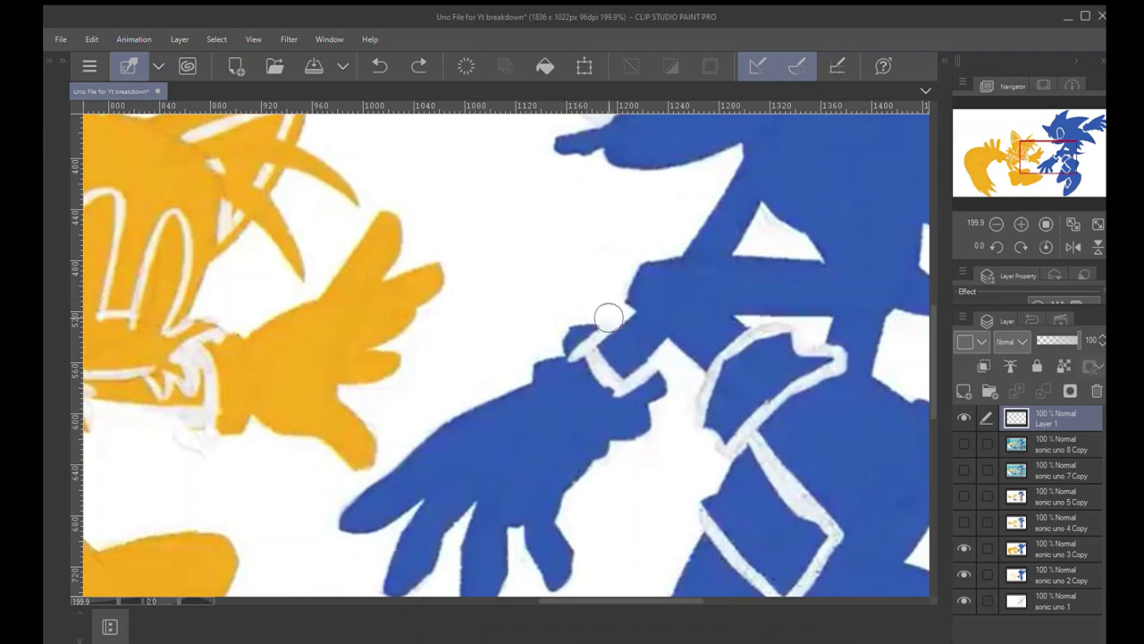
left_click_drag(608, 318, 587, 344)
key("ctrl+z")
left_click_drag(586, 347, 600, 362)
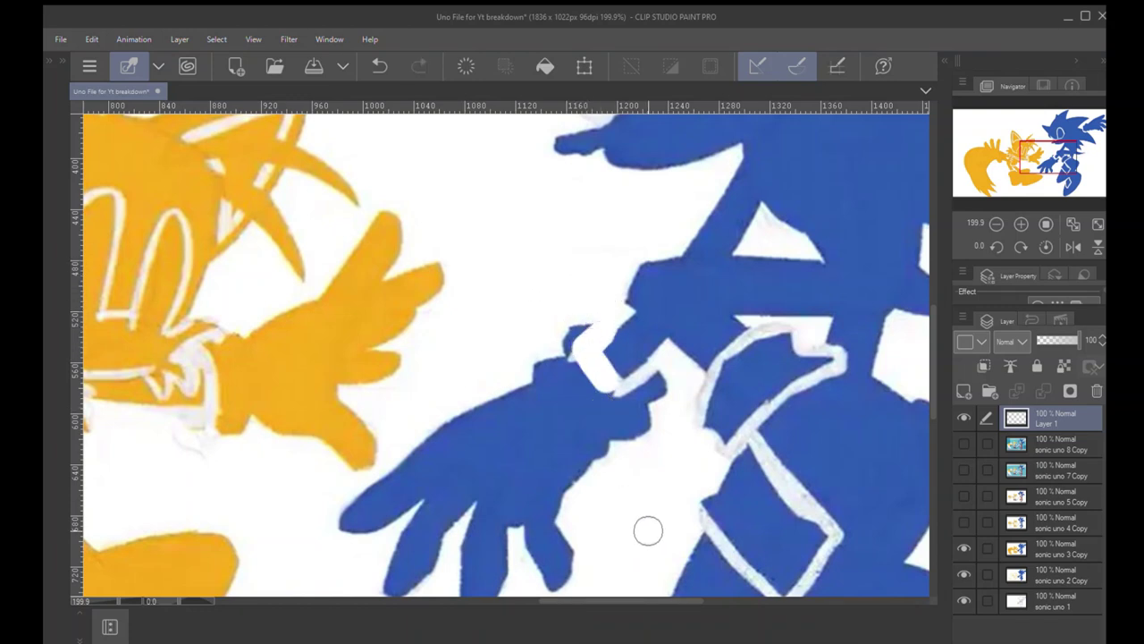
key("ctrl+z")
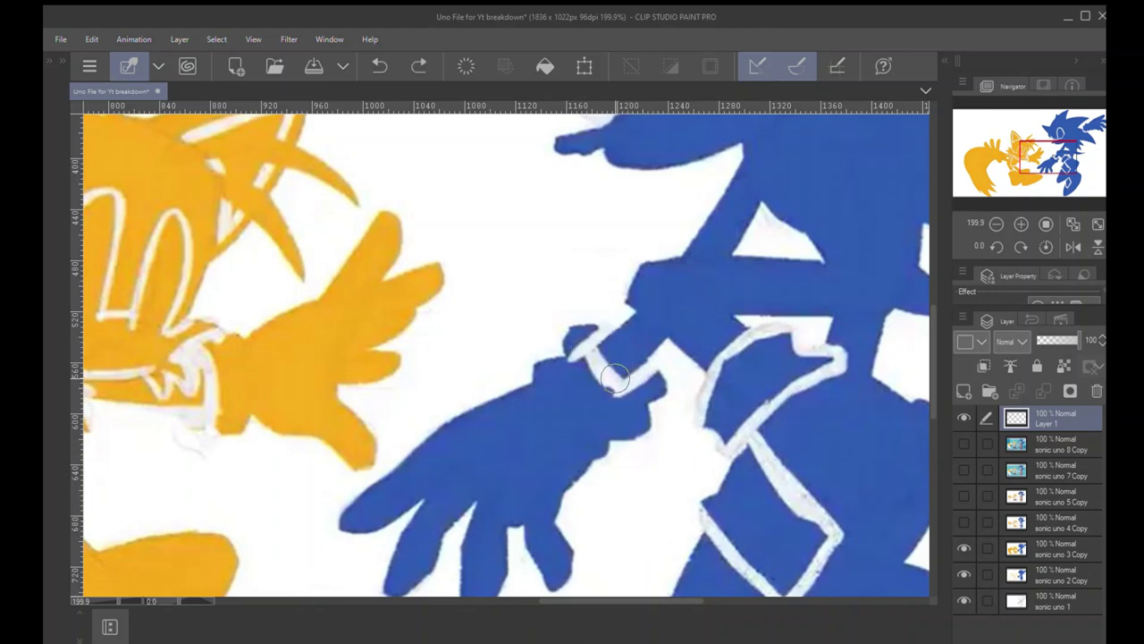
mouse_move(612, 309)
left_mouse_down()
mouse_move(592, 353)
mouse_move(609, 384)
left_mouse_up()
key("ctrl+z")
scroll(554, 375, "down", 5)
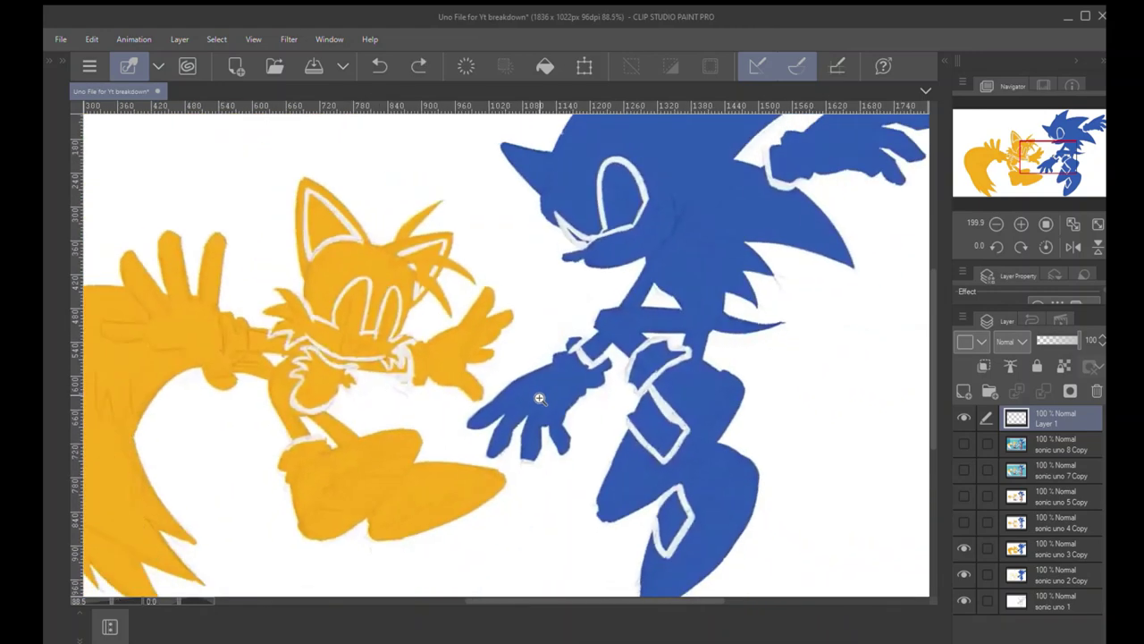
left_click_drag(535, 401, 559, 413)
scroll(559, 414, "down", 2)
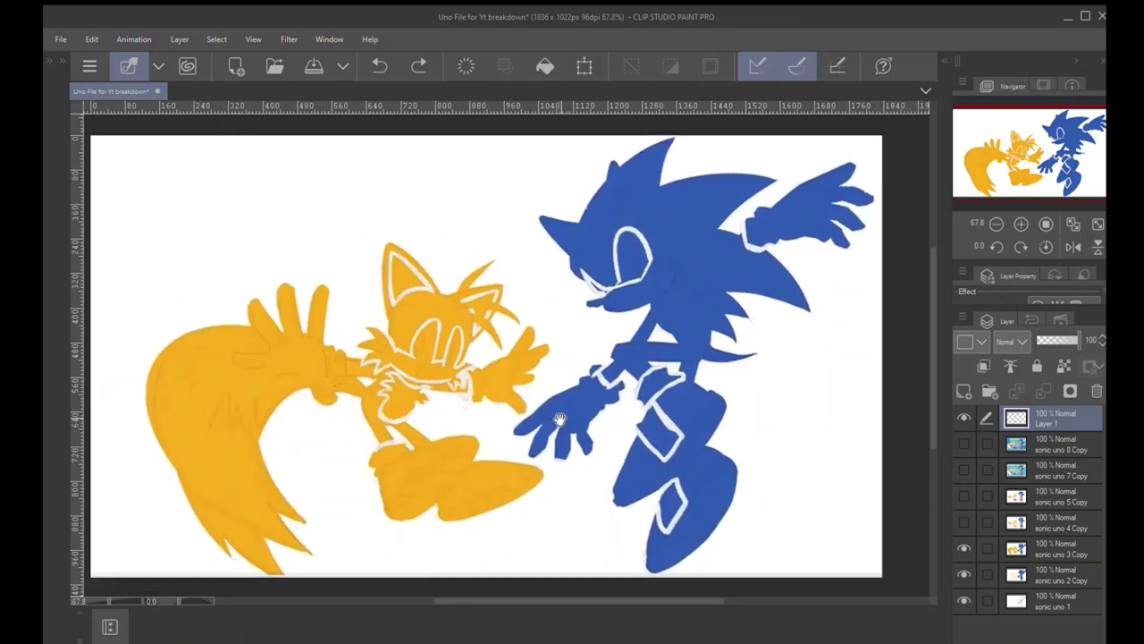
scroll(594, 434, "up", 3)
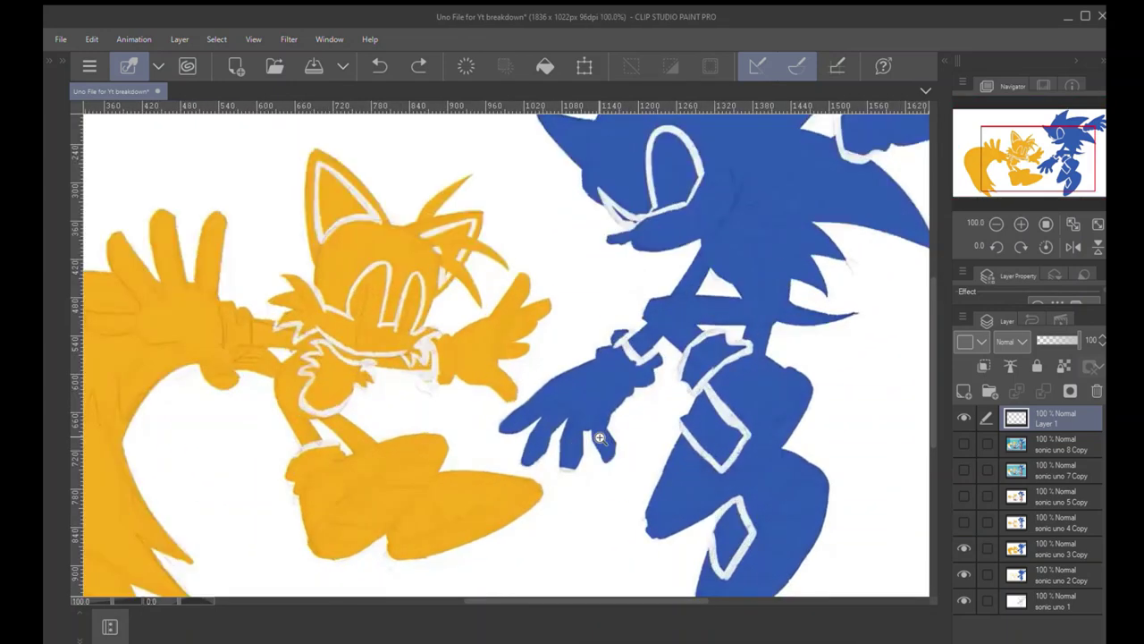
scroll(572, 412, "down", 3)
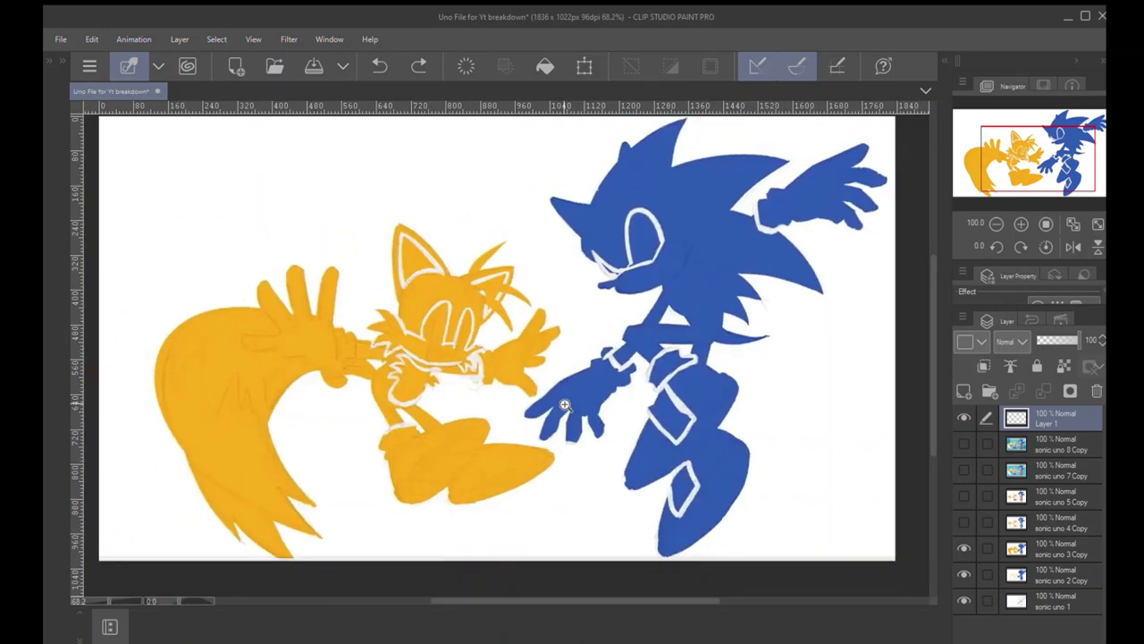
left_click_drag(554, 388, 567, 394)
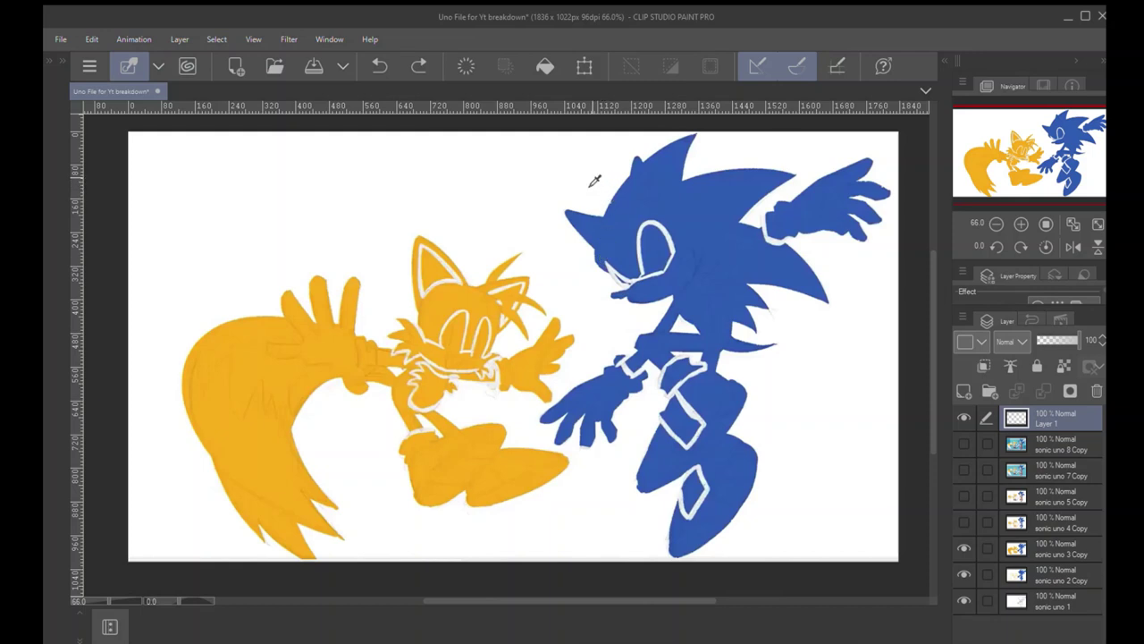
Try strokes along the face and forehead edge of the blue character's silhouette.
mouse_move(616, 261)
left_mouse_down()
mouse_move(608, 218)
mouse_move(634, 184)
left_mouse_up()
key("ctrl+z")
left_click_drag(610, 261, 639, 167)
key("ctrl+z")
left_click_drag(603, 232, 645, 170)
Try short strokes on the white cuff of the blue character's raised hand.
mouse_move(764, 217)
left_mouse_down()
mouse_move(786, 246)
mouse_move(800, 232)
mouse_move(771, 214)
left_mouse_up()
key("ctrl+z")
mouse_move(774, 239)
left_mouse_down()
mouse_move(792, 231)
mouse_move(781, 199)
mouse_move(756, 232)
left_mouse_up()
key("ctrl+z")
Try thickening the white outline inside the orange character's large ear with white strokes.
left_click_drag(420, 357, 458, 357)
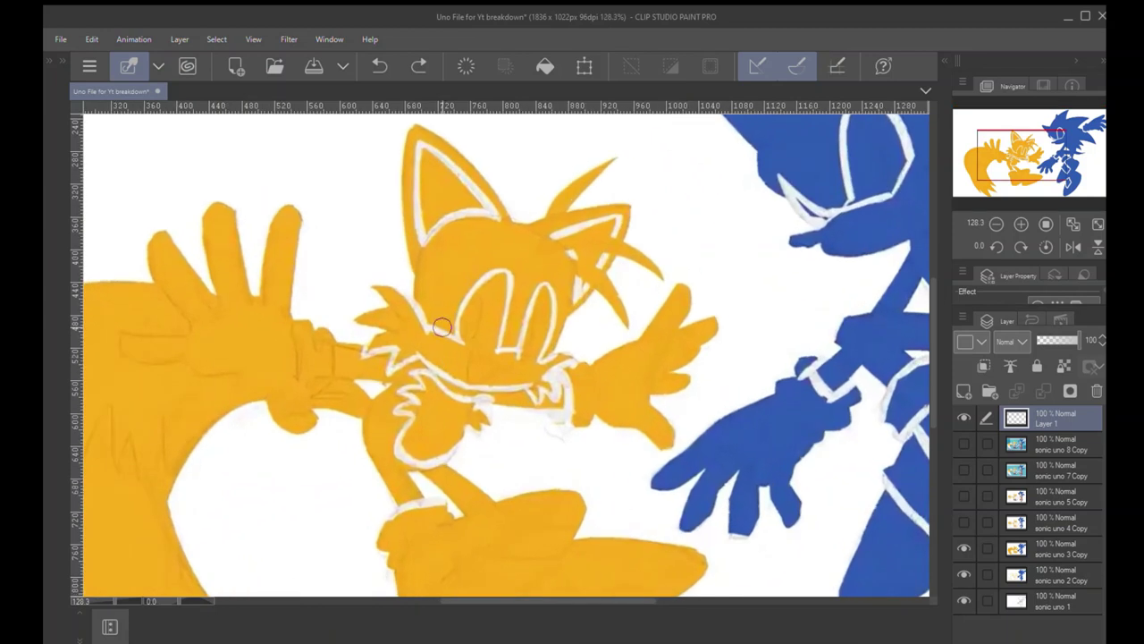
left_click_drag(444, 273, 456, 360)
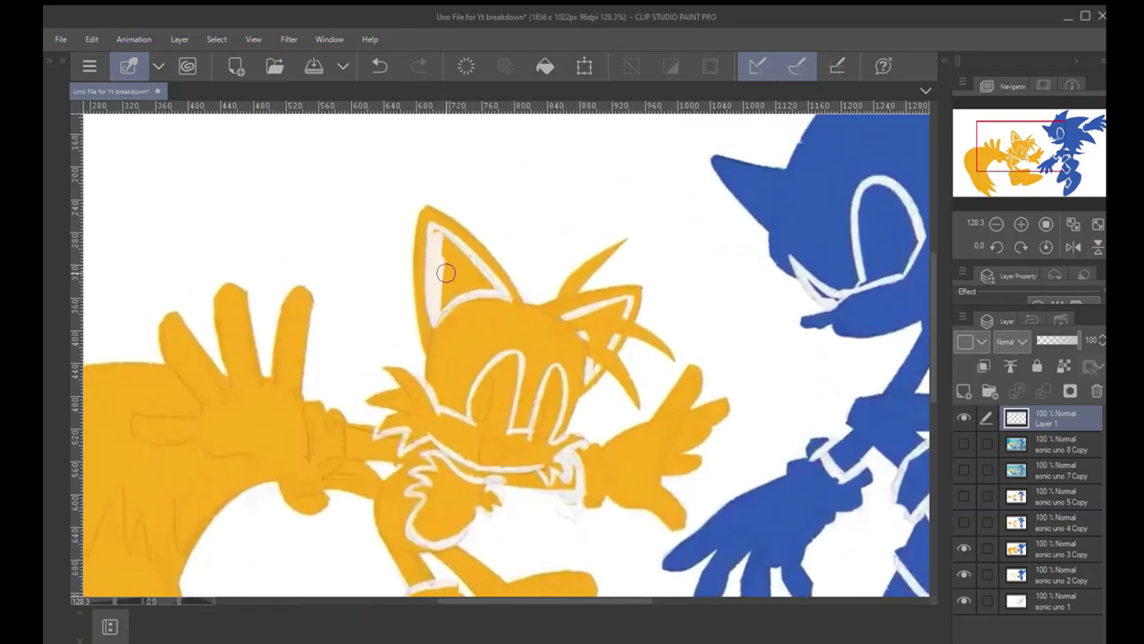
left_click_drag(434, 324, 508, 298)
key("ctrl+z")
left_click_drag(393, 377, 422, 350)
left_click_drag(356, 213, 271, 259)
key("ctrl+z")
left_click_drag(463, 291, 475, 197)
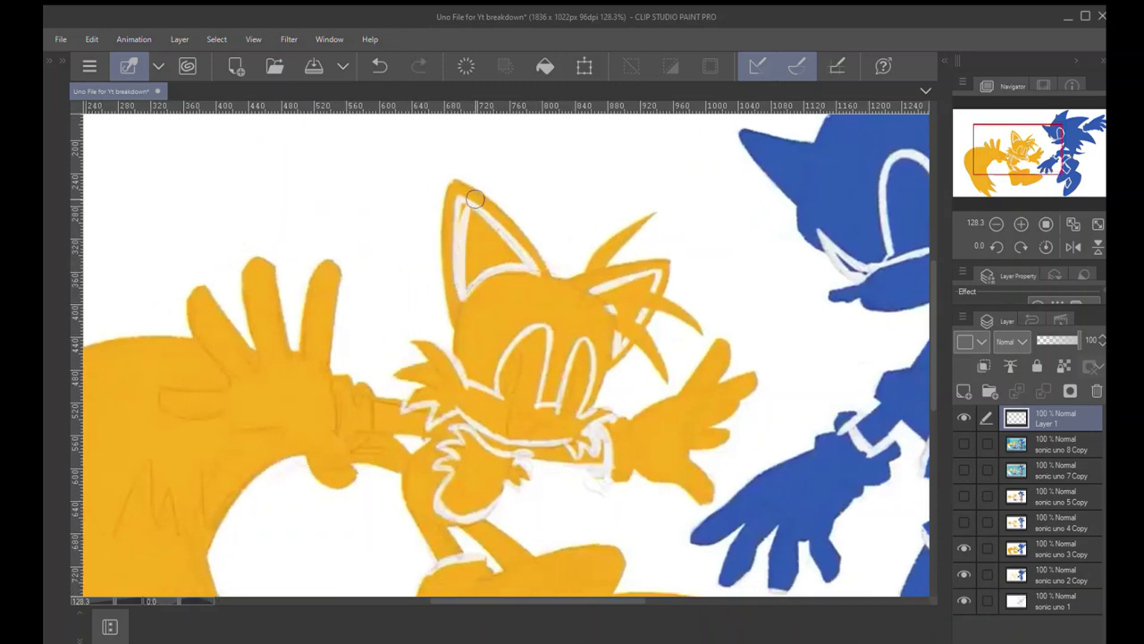
key("ctrl+z")
mouse_move(458, 291)
left_mouse_down()
mouse_move(485, 209)
mouse_move(528, 274)
mouse_move(463, 293)
mouse_move(532, 283)
left_mouse_up()
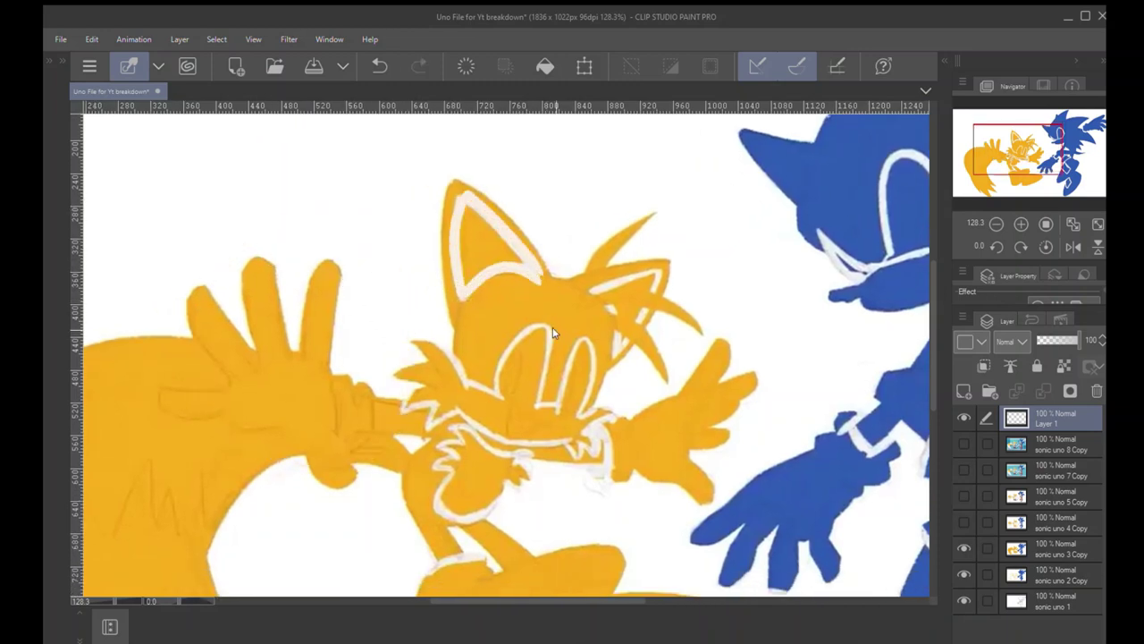
key("ctrl+z")
Try larger strokes around the cuff and across the raised hand of the blue silhouette.
scroll(546, 318, "down", 3)
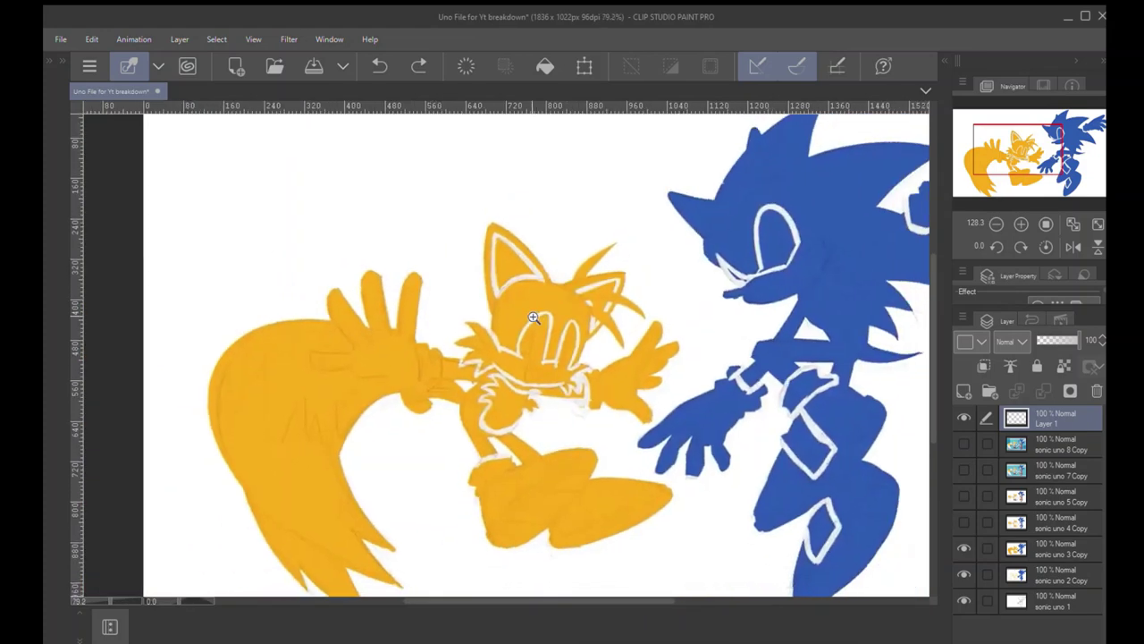
scroll(545, 322, "down", 2)
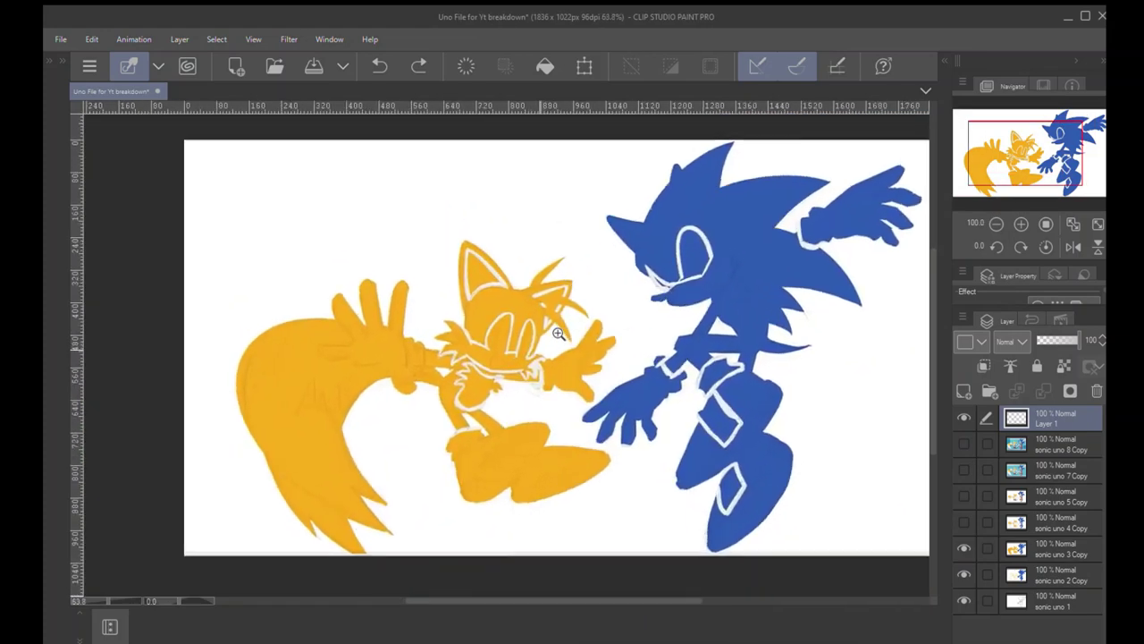
left_click_drag(570, 350, 529, 362)
scroll(551, 356, "down", 1)
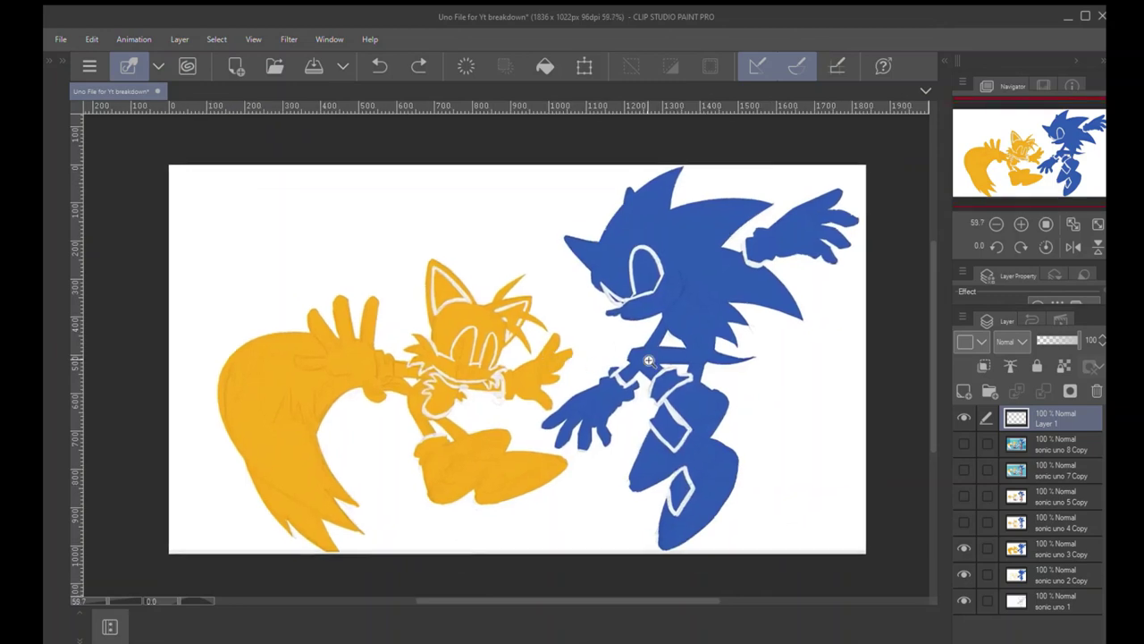
mouse_move(744, 240)
left_mouse_down()
mouse_move(770, 267)
mouse_move(753, 273)
mouse_move(746, 238)
mouse_move(752, 264)
mouse_move(778, 255)
mouse_move(826, 264)
mouse_move(836, 257)
mouse_move(823, 225)
left_mouse_up()
key("ctrl+z")
key("ctrl+z")
mouse_move(744, 236)
left_mouse_down()
mouse_move(745, 266)
mouse_move(776, 262)
left_mouse_up()
key("]")
left_click_drag(755, 263, 820, 212)
key("ctrl+z")
key("ctrl+z")
Show the sonic uno 4 Copy and sonic uno 5 Copy layers.
left_click(963, 521)
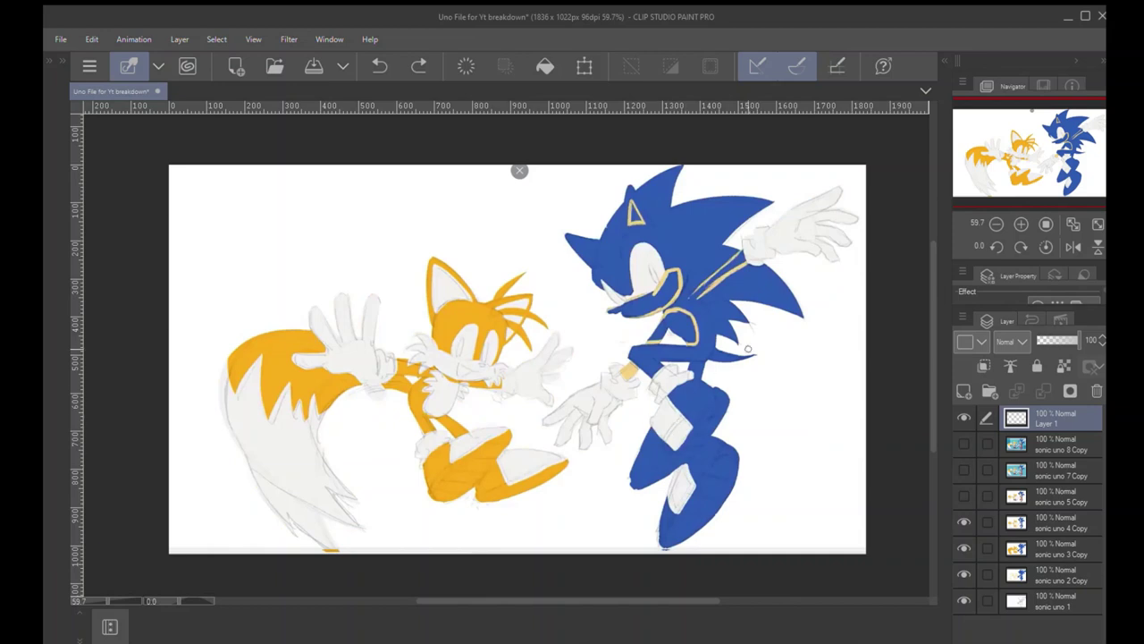
left_click_drag(751, 223, 743, 254)
key("ctrl+z")
left_click(963, 494)
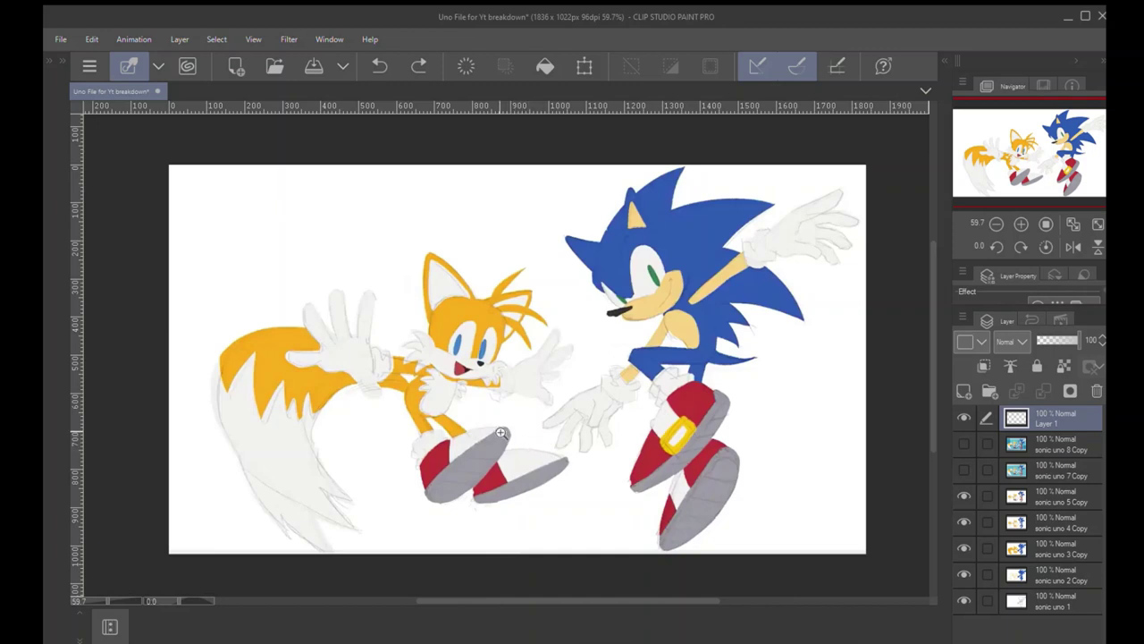
scroll(502, 433, "up", 4)
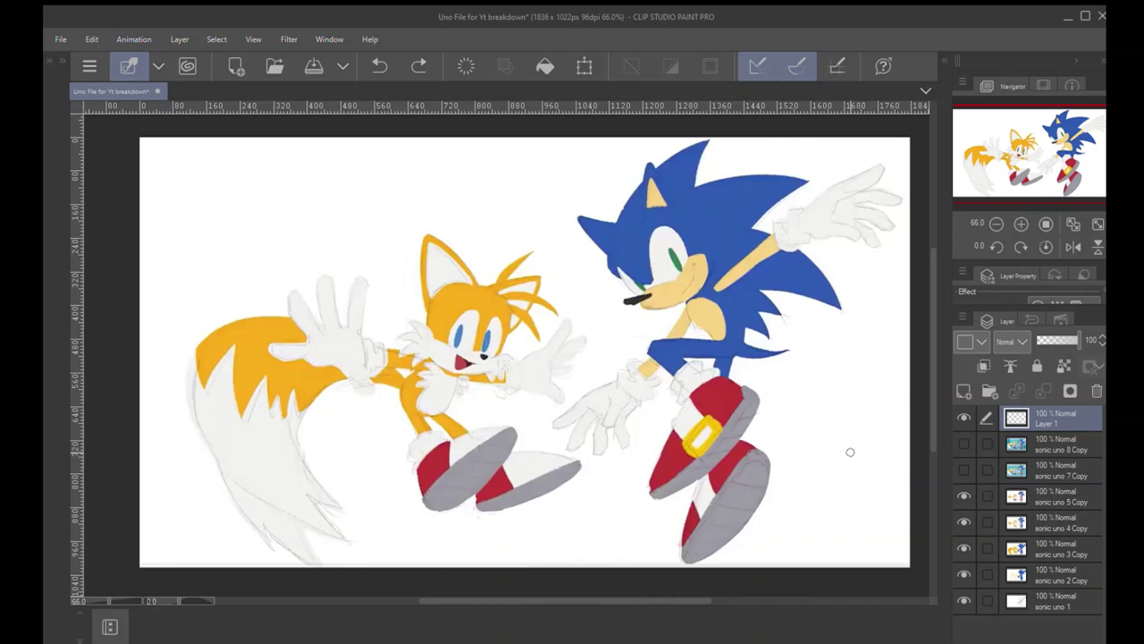
Preview the sonic uno 7 Copy layer, hide it, and try strokes on the cuff of Sonic's raised glove.
left_click(958, 468)
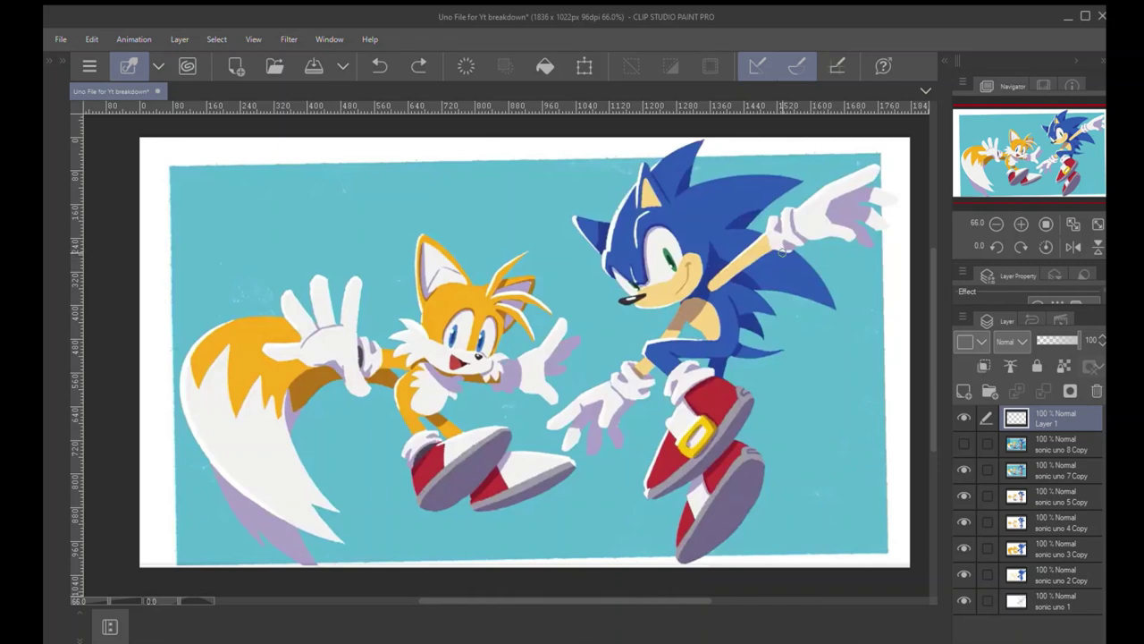
left_click(964, 469)
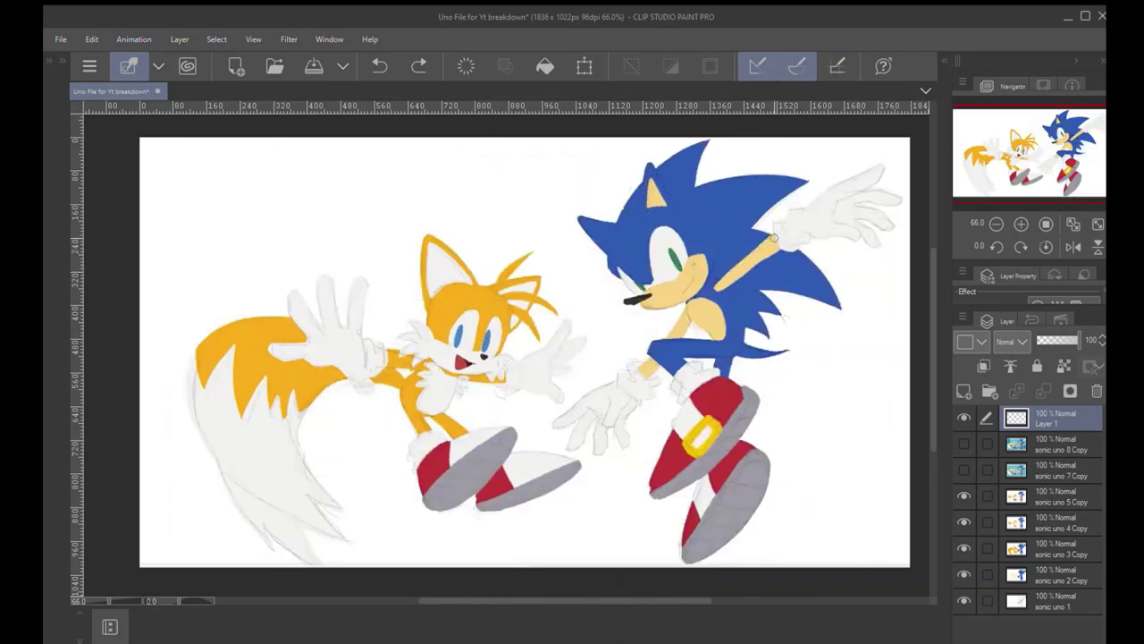
key("ctrl+z")
left_click_drag(799, 243, 812, 230)
mouse_move(804, 211)
left_mouse_down()
mouse_move(794, 204)
mouse_move(787, 224)
left_mouse_up()
key("ctrl+z")
key("ctrl+z")
Compare the sonic uno 7 Copy layer with the flat colors by fading it, restoring 100 opacity and toggling its visibility.
left_click(964, 469)
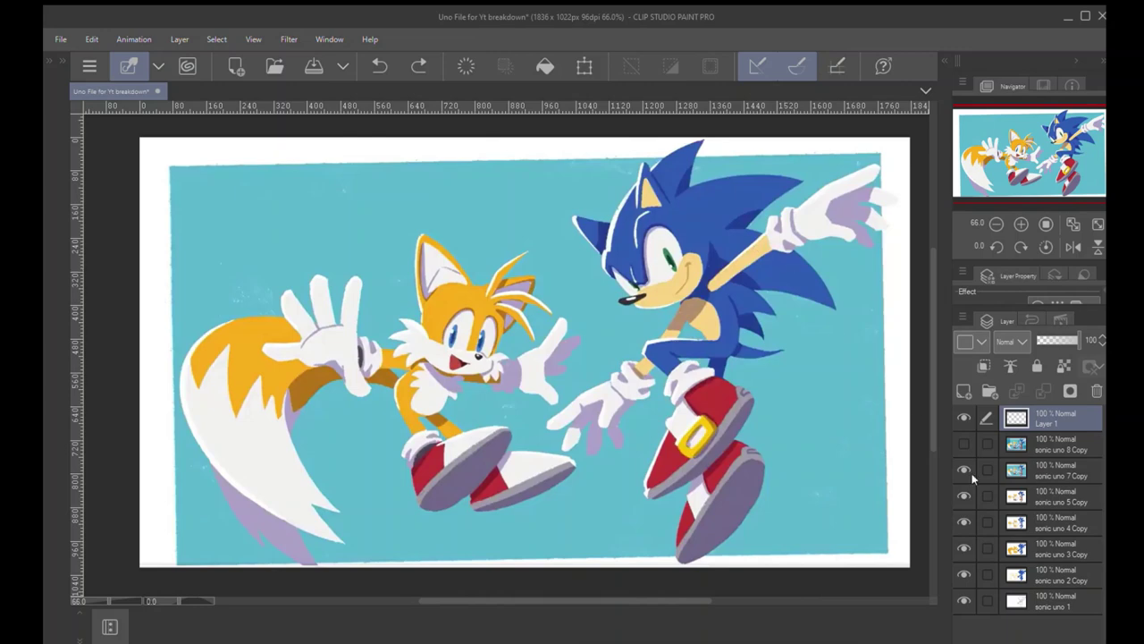
left_click(1034, 475)
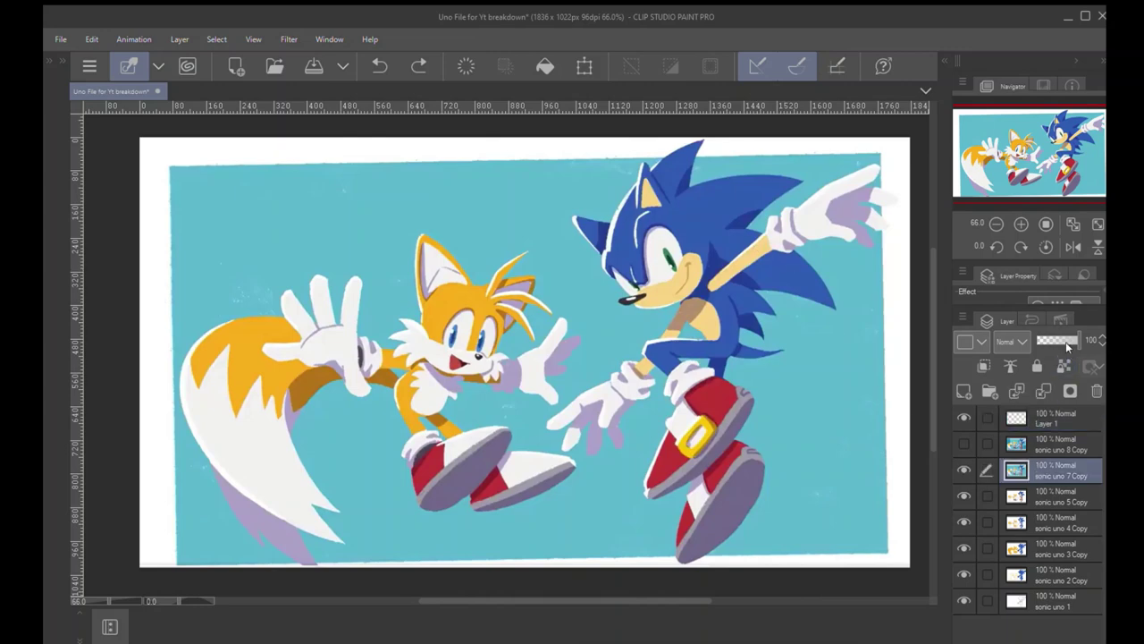
left_click(1066, 339)
left_click_drag(1066, 338, 1054, 338)
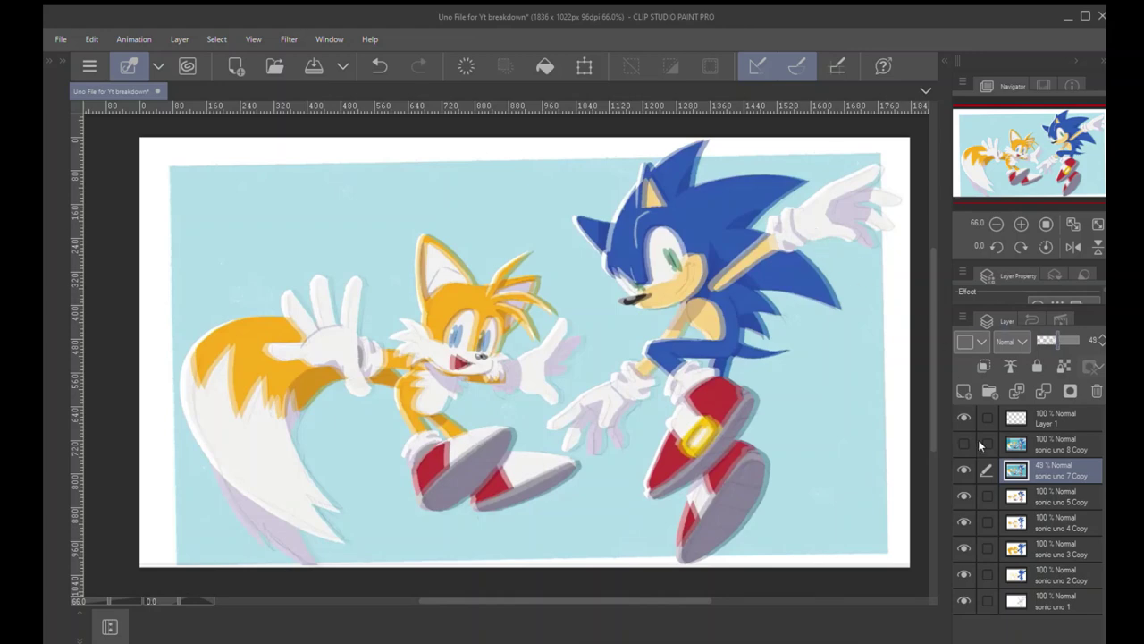
left_click_drag(1057, 339, 1080, 344)
left_click(964, 467)
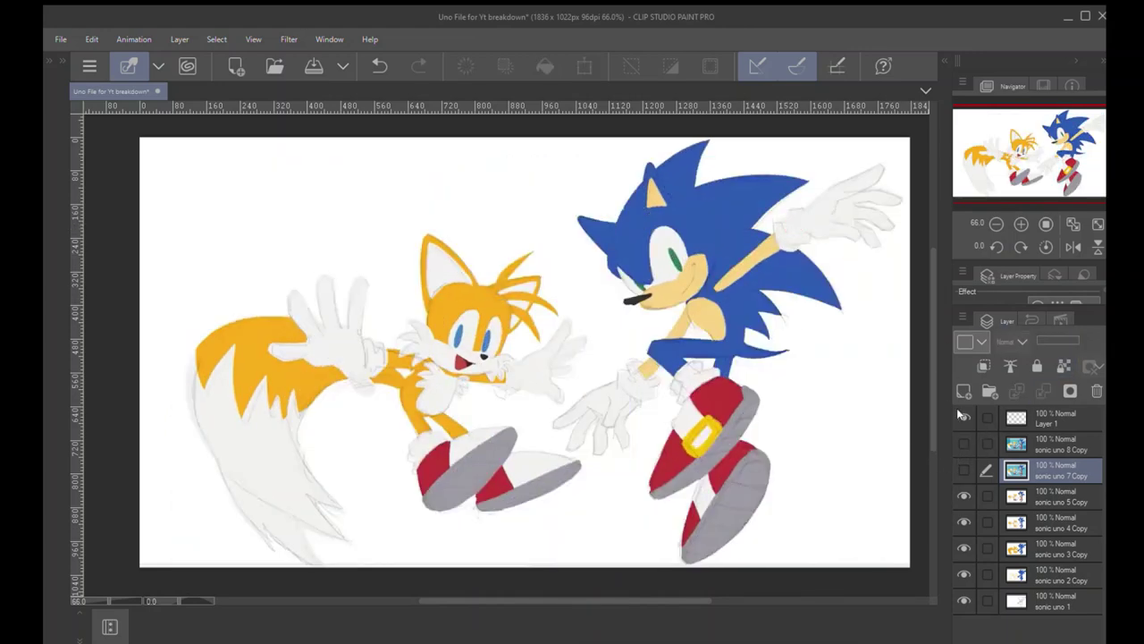
left_click(964, 468)
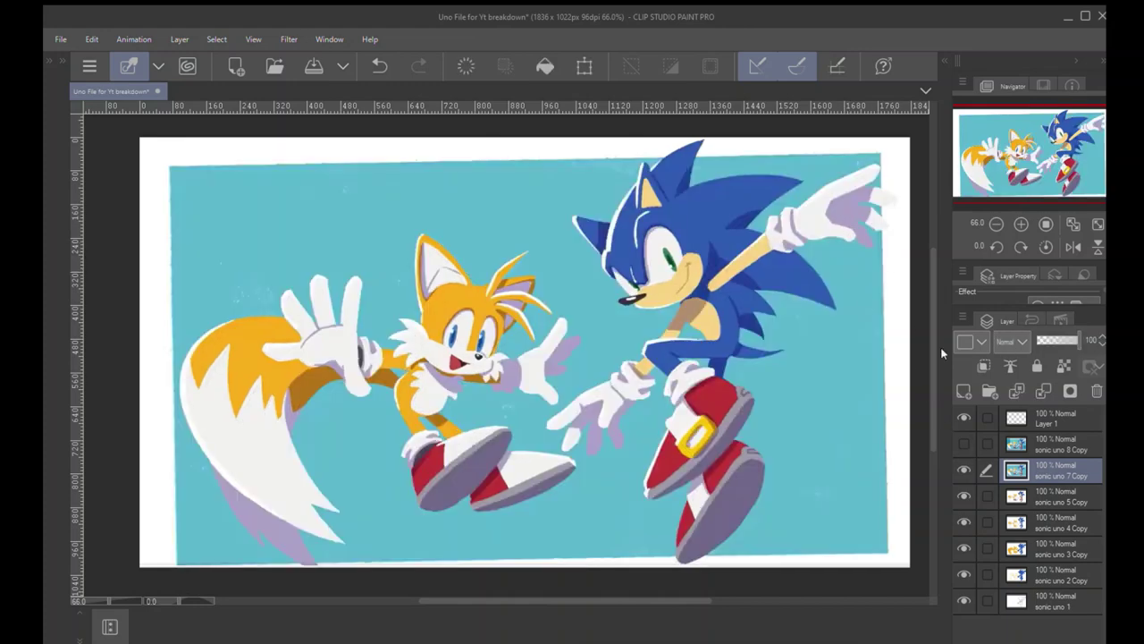
left_click(964, 469)
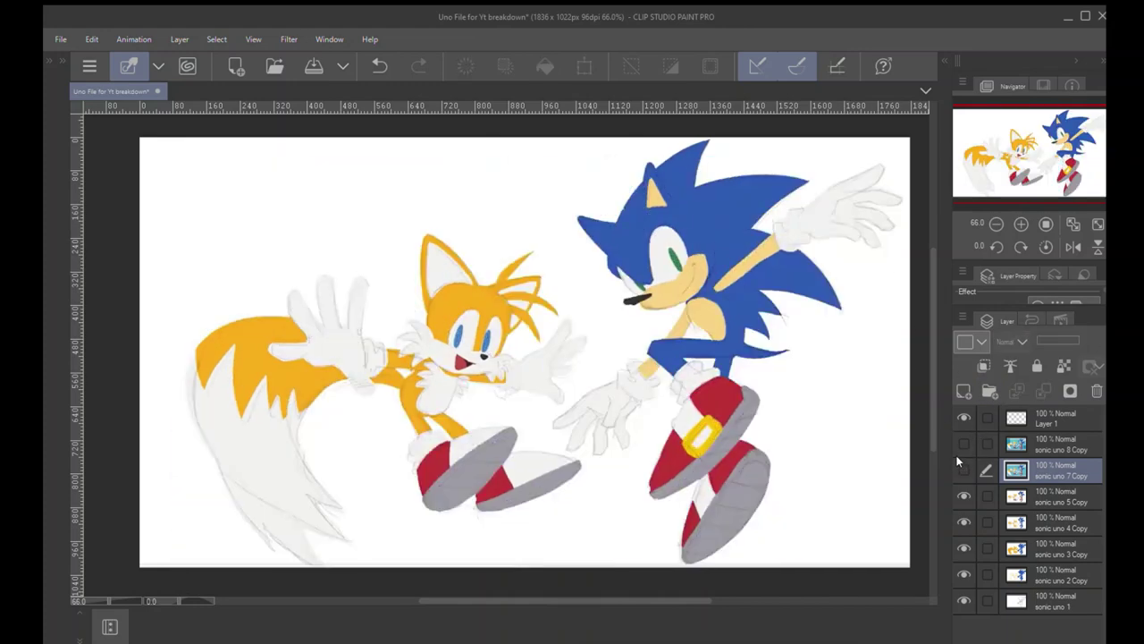
On Layer 1, paint purple shadow shapes on the upper and lower cuff of Sonic's raised glove.
left_click(800, 218)
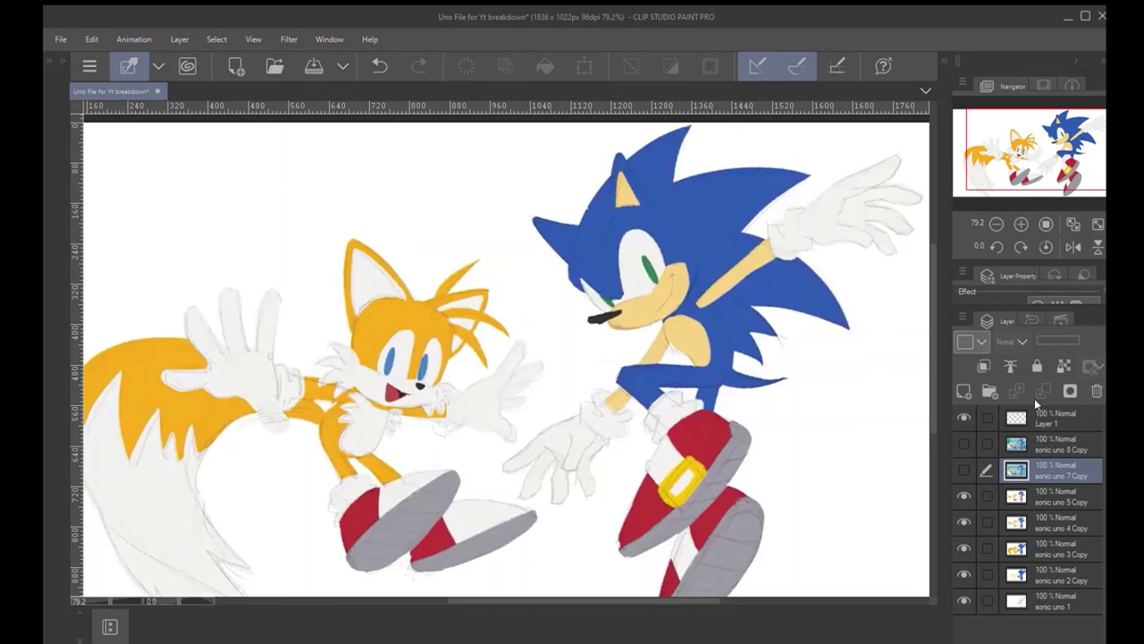
left_click_drag(851, 208, 745, 291)
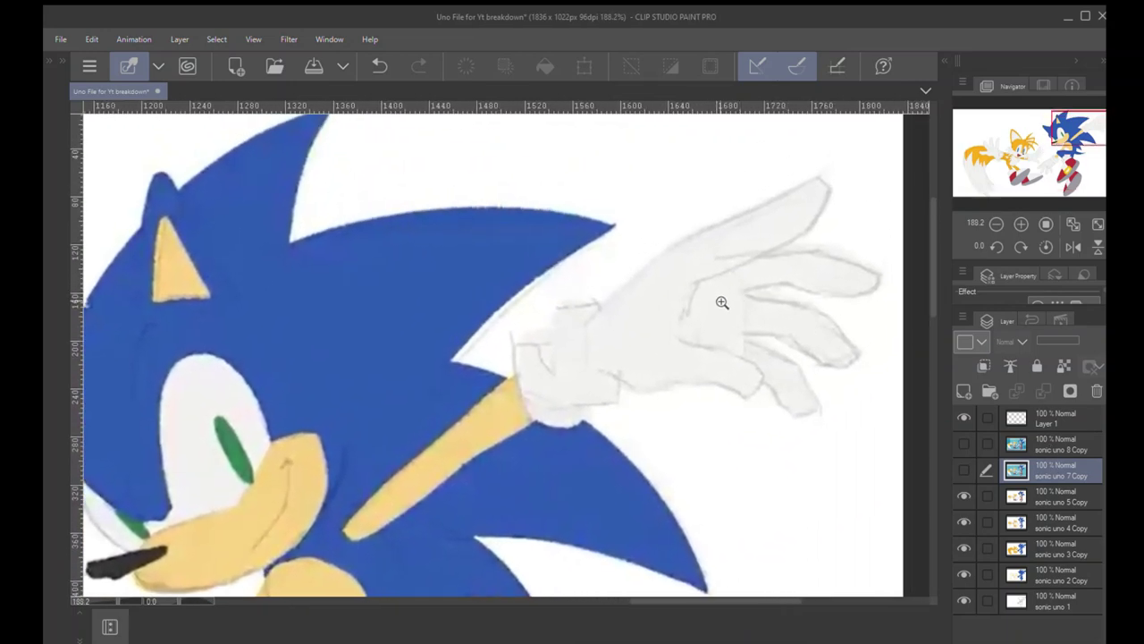
left_click(723, 303)
left_click(1037, 418)
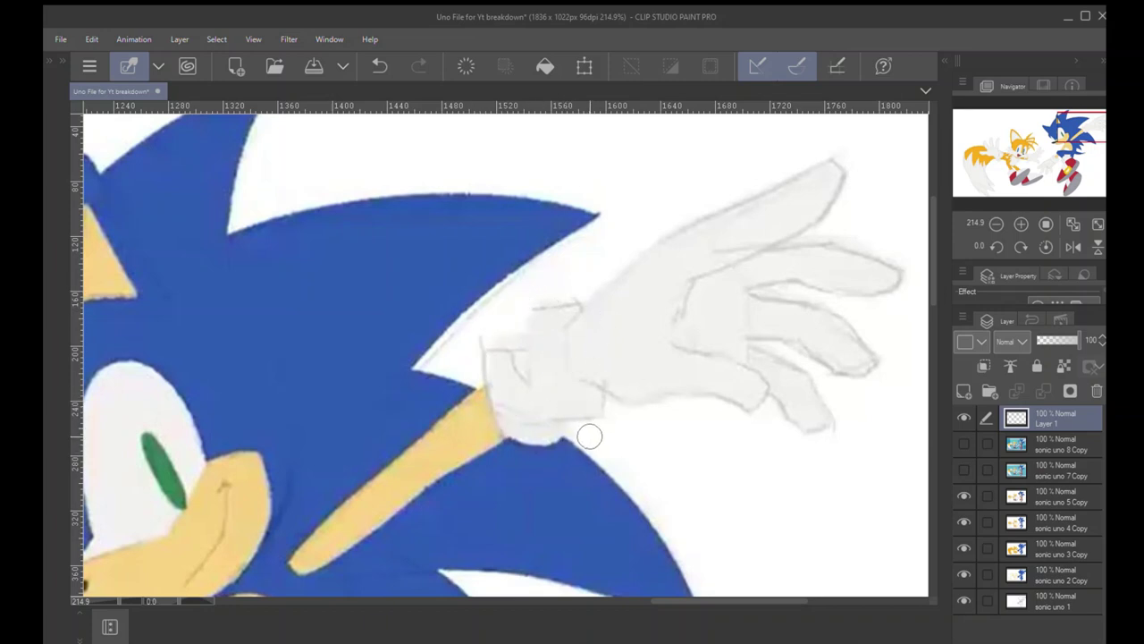
mouse_move(527, 388)
left_mouse_down()
mouse_move(540, 319)
mouse_move(516, 367)
mouse_move(524, 375)
mouse_move(550, 295)
mouse_move(578, 301)
left_mouse_up()
key("ctrl+z")
key("ctrl+z")
key("ctrl+z")
key("ctrl+z")
mouse_move(525, 380)
left_mouse_down()
mouse_move(538, 310)
mouse_move(525, 379)
mouse_move(496, 342)
mouse_move(521, 337)
mouse_move(532, 311)
mouse_move(521, 361)
mouse_move(503, 345)
mouse_move(530, 372)
left_mouse_up()
mouse_move(511, 434)
left_mouse_down()
mouse_move(572, 426)
mouse_move(525, 434)
mouse_move(556, 429)
mouse_move(523, 431)
mouse_move(550, 426)
mouse_move(537, 409)
mouse_move(557, 416)
mouse_move(528, 403)
mouse_move(567, 423)
left_mouse_up()
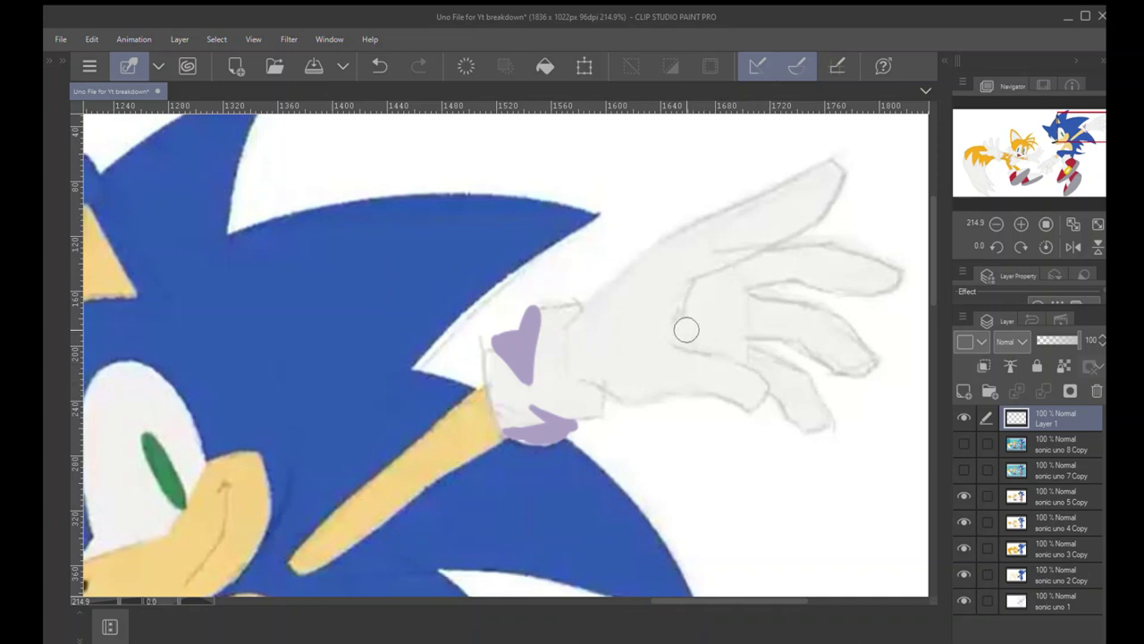
Paint a purple shadow across the palm and along the fingers of Sonic's raised glove.
mouse_move(676, 347)
left_mouse_down()
mouse_move(692, 292)
mouse_move(769, 244)
mouse_move(701, 273)
mouse_move(679, 327)
left_mouse_up()
key("ctrl+z")
left_click_drag(669, 339, 757, 381)
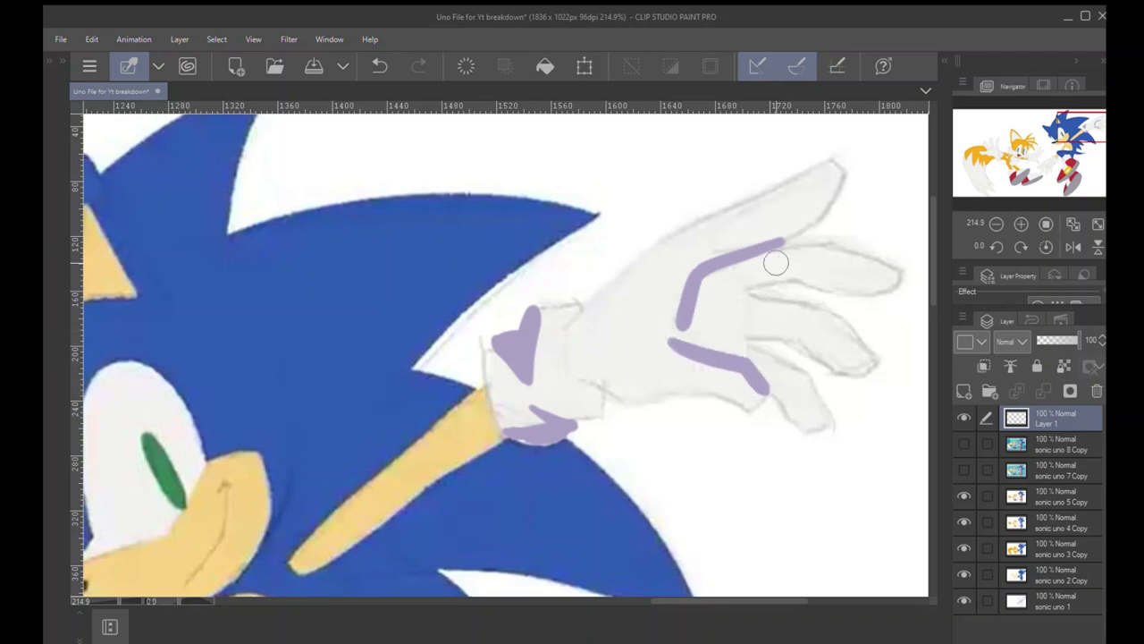
mouse_move(648, 294)
left_mouse_down()
mouse_move(759, 324)
mouse_move(661, 249)
left_mouse_up()
key("ctrl+z")
mouse_move(660, 325)
left_mouse_down()
mouse_move(697, 306)
mouse_move(672, 355)
mouse_move(687, 297)
mouse_move(755, 257)
mouse_move(792, 255)
mouse_move(873, 291)
mouse_move(804, 267)
mouse_move(745, 283)
mouse_move(751, 315)
mouse_move(840, 367)
mouse_move(748, 327)
mouse_move(760, 372)
mouse_move(797, 416)
mouse_move(769, 383)
mouse_move(680, 340)
left_mouse_up()
key("ctrl+z")
key("ctrl+z")
key("ctrl+z")
mouse_move(697, 331)
left_mouse_down()
mouse_move(707, 313)
mouse_move(742, 309)
mouse_move(724, 286)
mouse_move(792, 275)
left_mouse_up()
left_click_drag(705, 316, 704, 328)
scroll(705, 328, "up", 1)
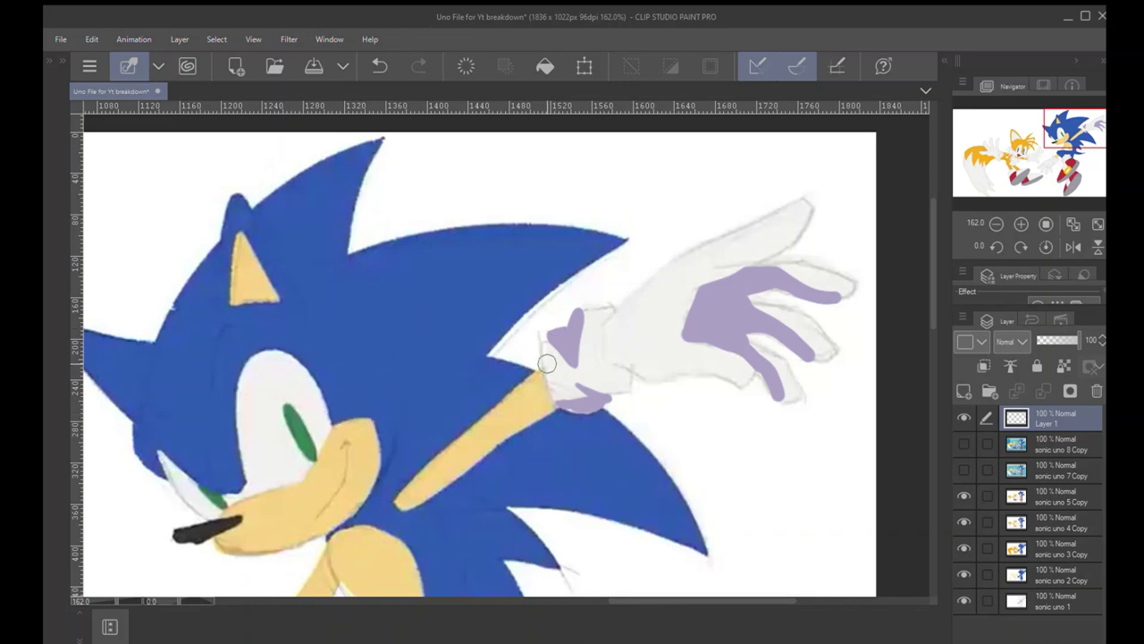
Choose bright red for the G-pen and trace the upper and lower edges of the glove's palm shadow.
left_click(61, 59)
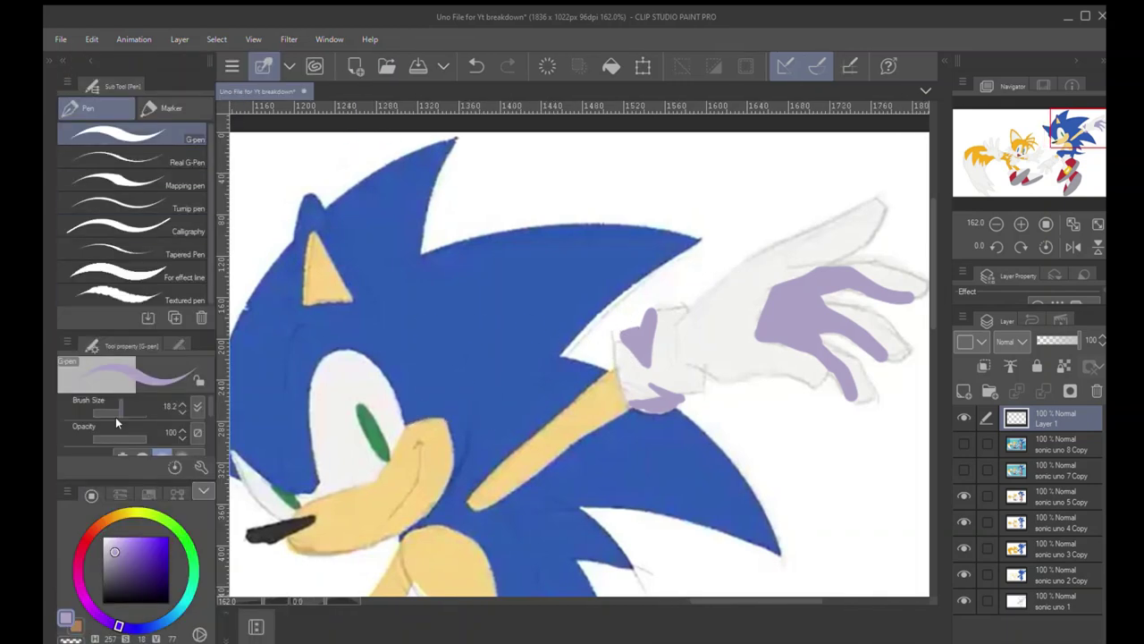
left_click(84, 542)
left_click(168, 537)
key("ctrl+space")
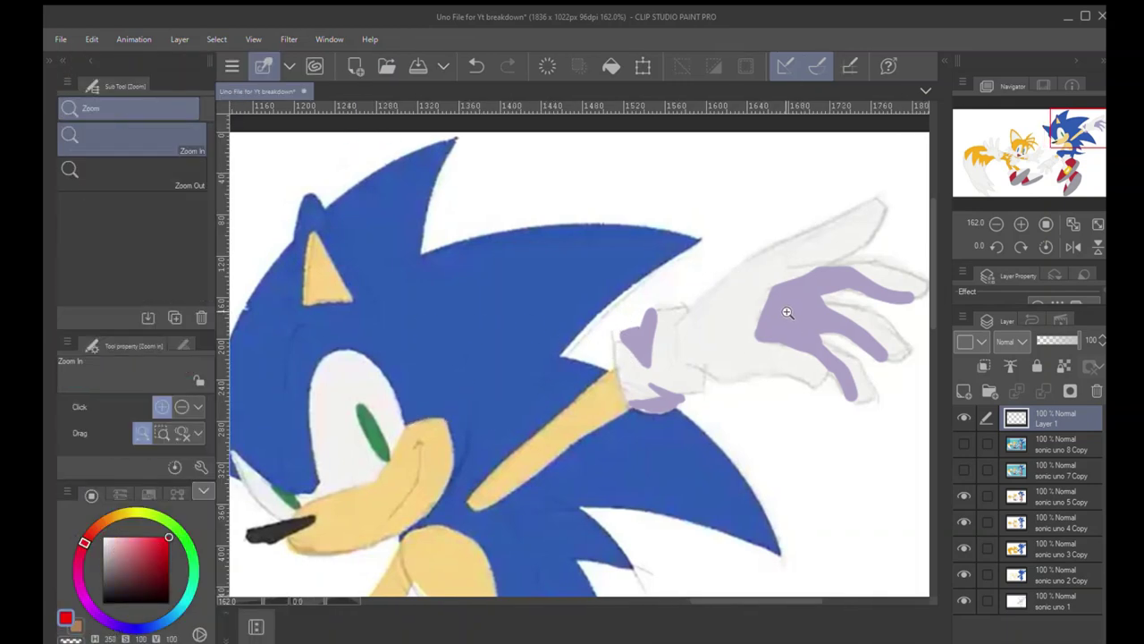
key("p")
left_click_drag(769, 293, 830, 262)
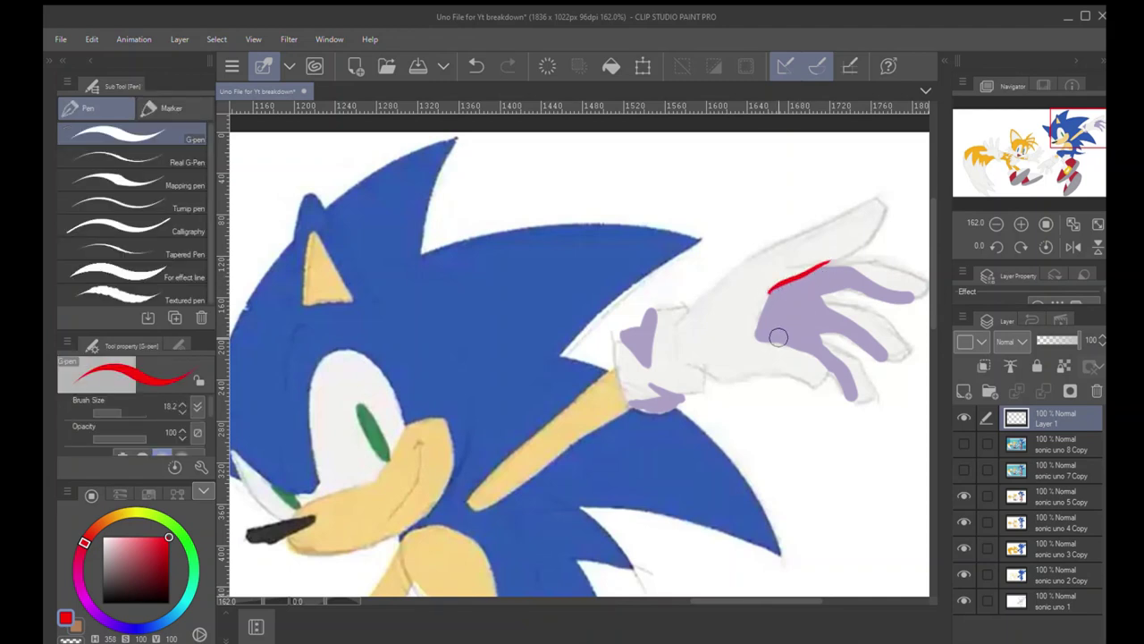
left_click_drag(761, 338, 830, 374)
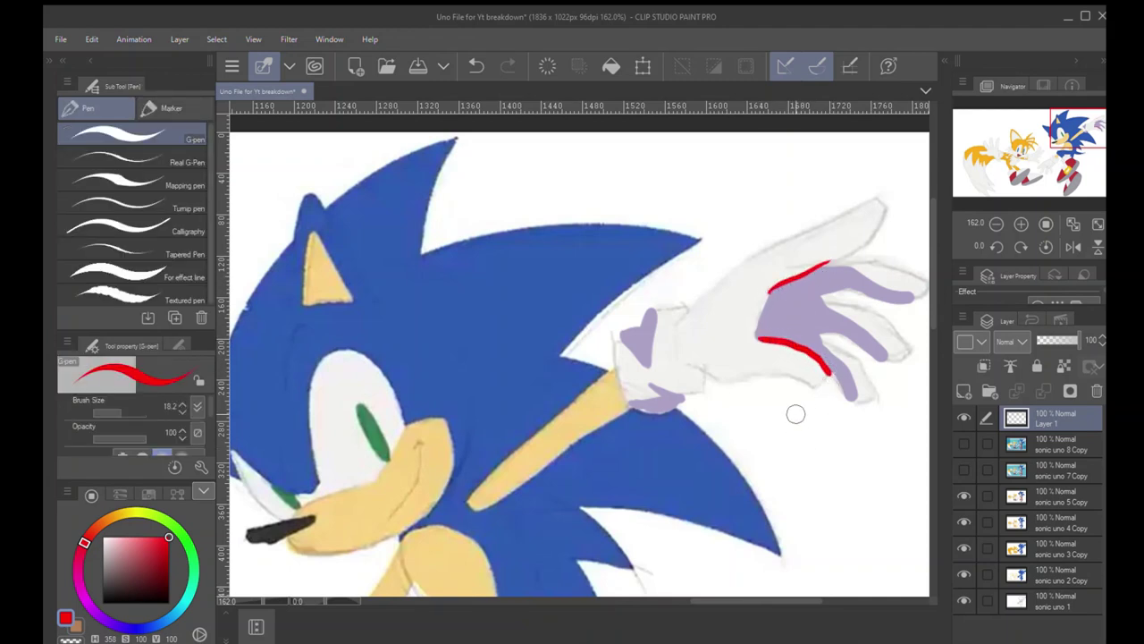
Hatch the purple shadow on the palm and fingers with red strokes.
left_click_drag(794, 411, 778, 381)
mouse_move(818, 261)
left_mouse_down()
mouse_move(774, 378)
mouse_move(740, 295)
mouse_move(750, 329)
left_mouse_up()
key("ctrl+z")
left_click_drag(748, 302, 772, 336)
mouse_move(767, 279)
left_mouse_down()
mouse_move(792, 266)
mouse_move(799, 340)
left_mouse_up()
mouse_move(793, 272)
left_mouse_down()
mouse_move(817, 326)
mouse_move(830, 314)
mouse_move(844, 356)
left_mouse_up()
left_click_drag(789, 326, 831, 386)
mouse_move(798, 266)
left_mouse_down()
mouse_move(821, 288)
mouse_move(857, 291)
left_mouse_up()
Undo all the red hatching and edge lines on the raised glove.
key("ctrl+z")
key("ctrl+z")
key("ctrl+z")
key("ctrl+z")
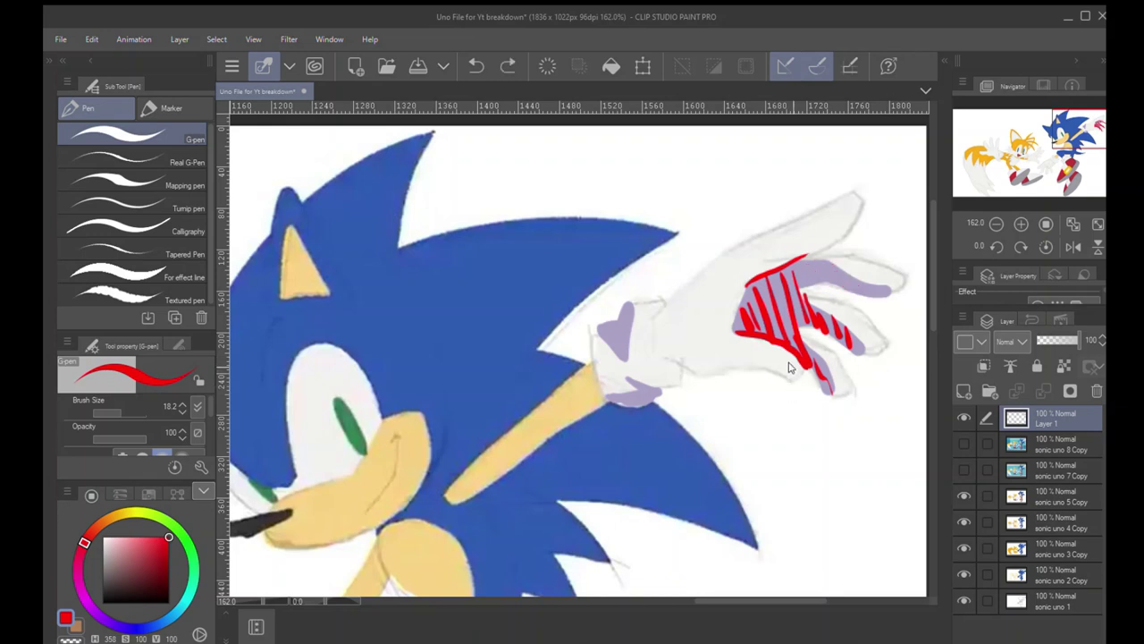
key("ctrl+z")
key("ctrl+z")
key("ctrl+z")
key("ctrl+z")
key("ctrl+z")
key("ctrl+z")
key("ctrl+z")
key("ctrl+z")
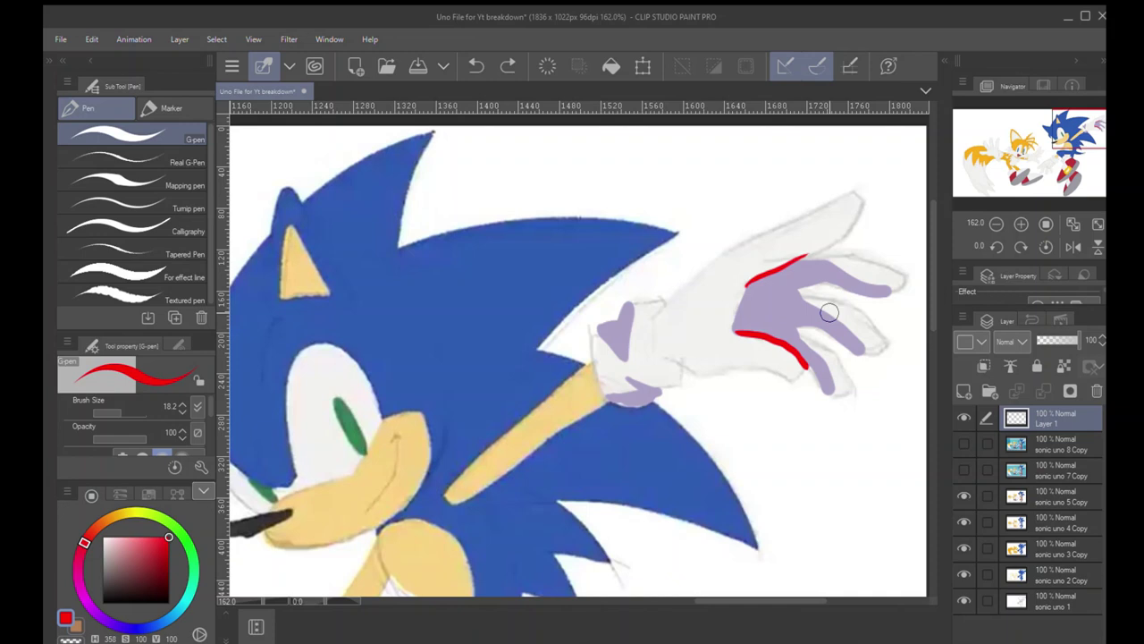
key("ctrl+z")
key("ctrl+z")
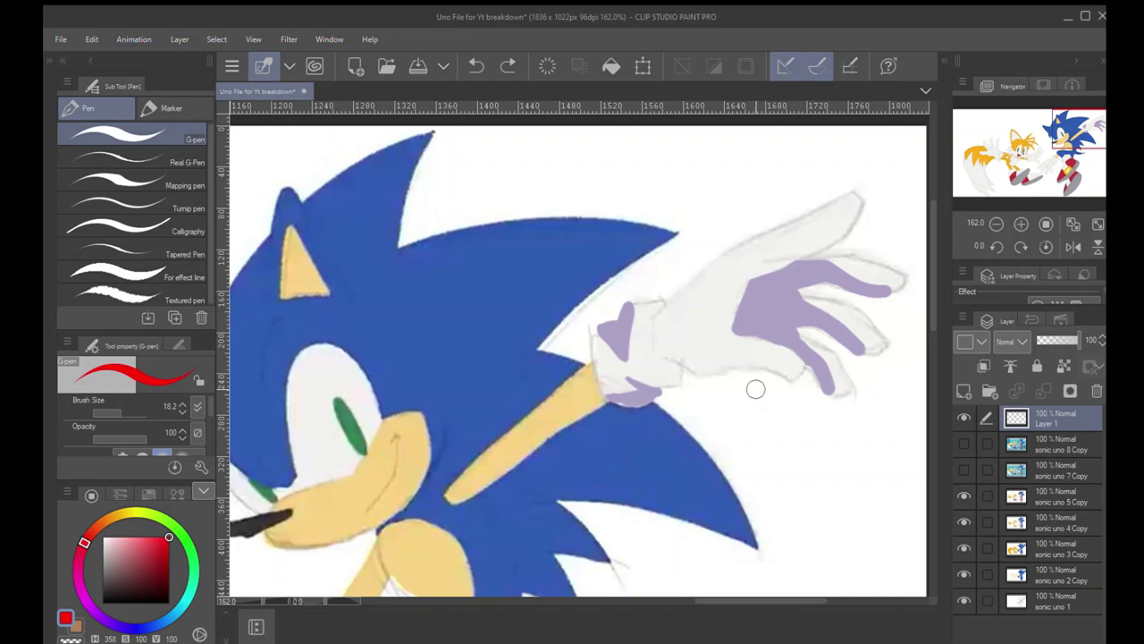
Collapse the tool palettes beside the canvas and hide Layer 1 to view the raised glove without its shadows.
left_click(87, 57)
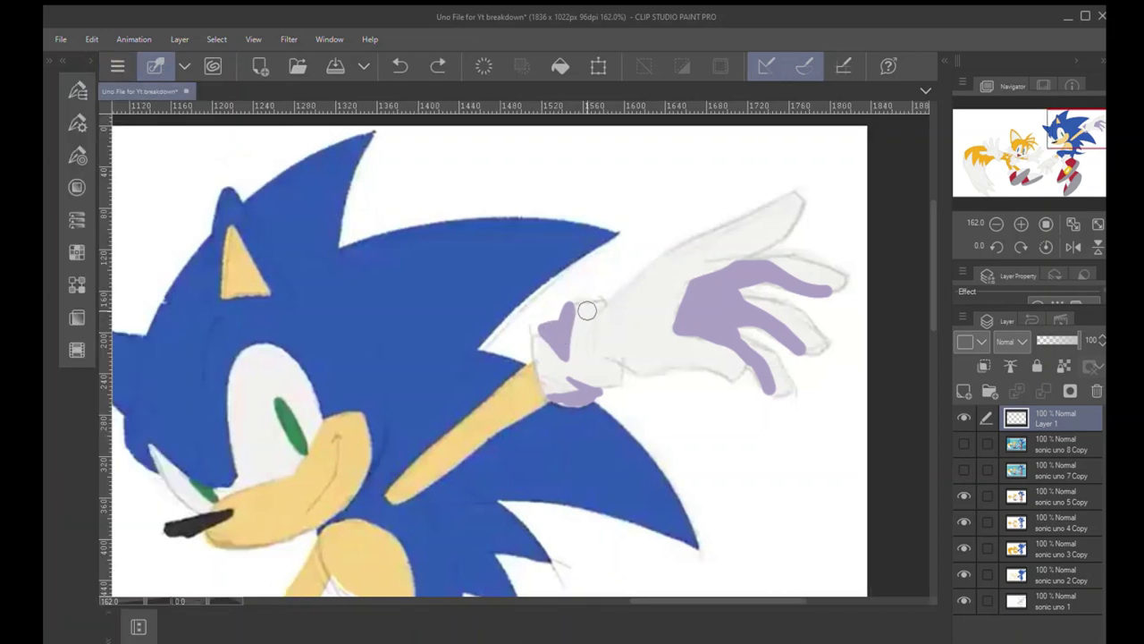
scroll(593, 302, "down", 3)
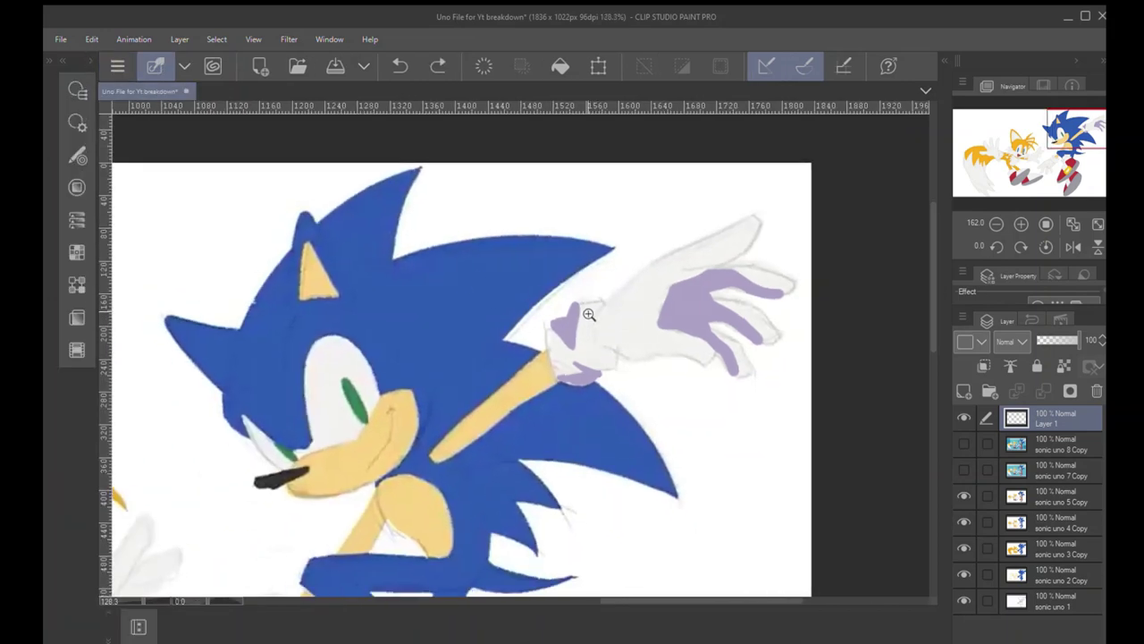
left_click_drag(586, 321, 818, 387)
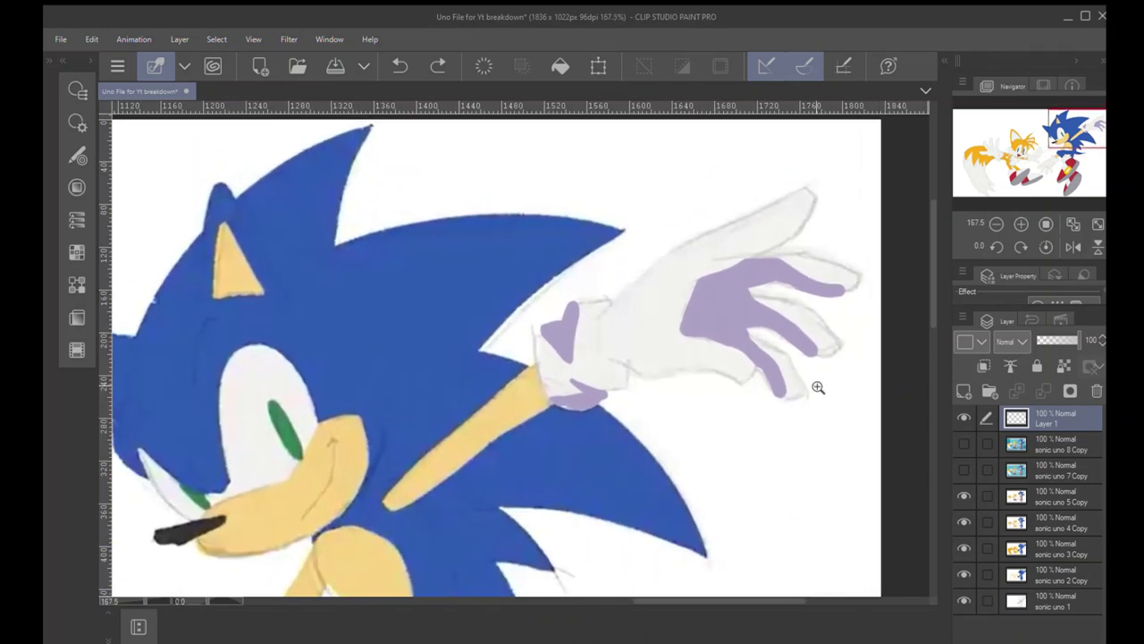
left_click(964, 419)
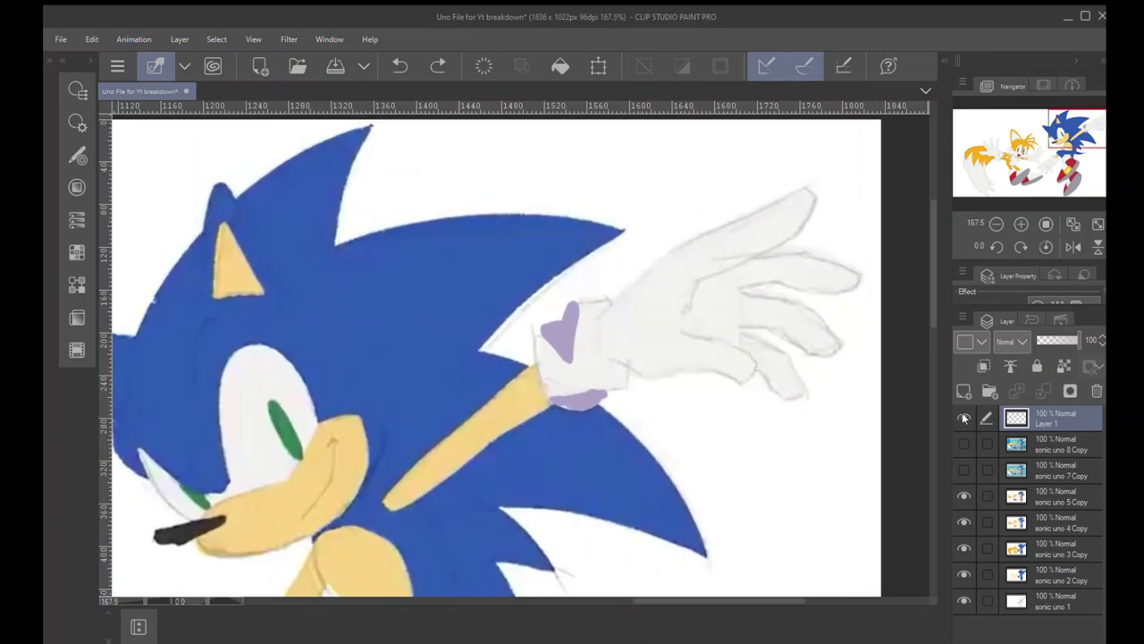
Show Layer 1 and the sonic uno 7 Copy layer, and switch to the pen for marking the shading.
left_click(963, 418)
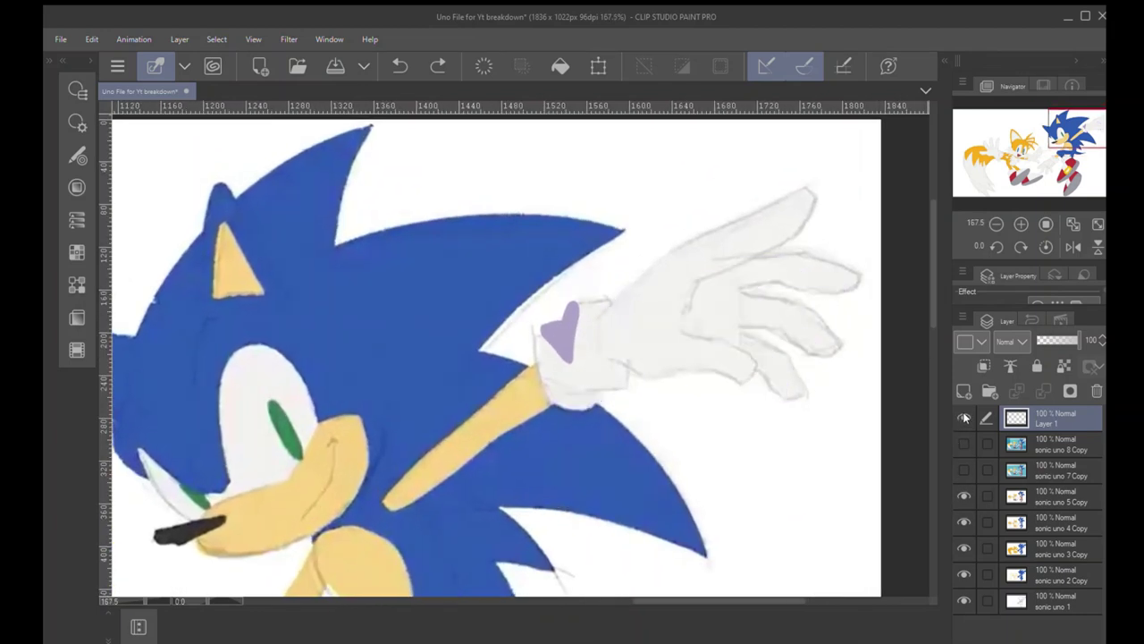
left_click(960, 468)
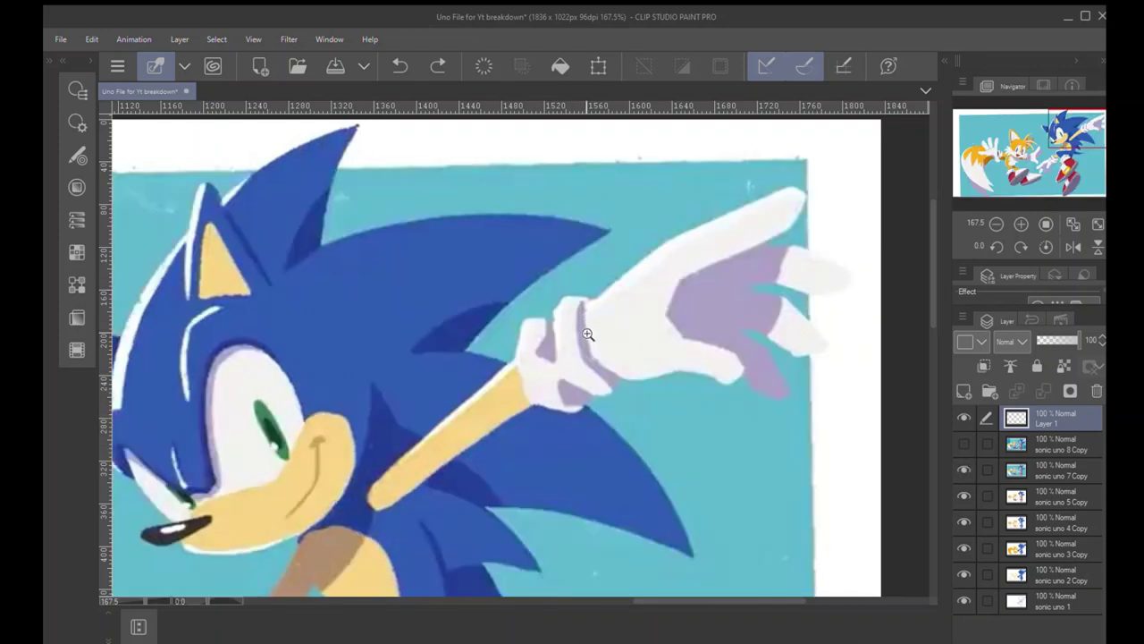
key("p")
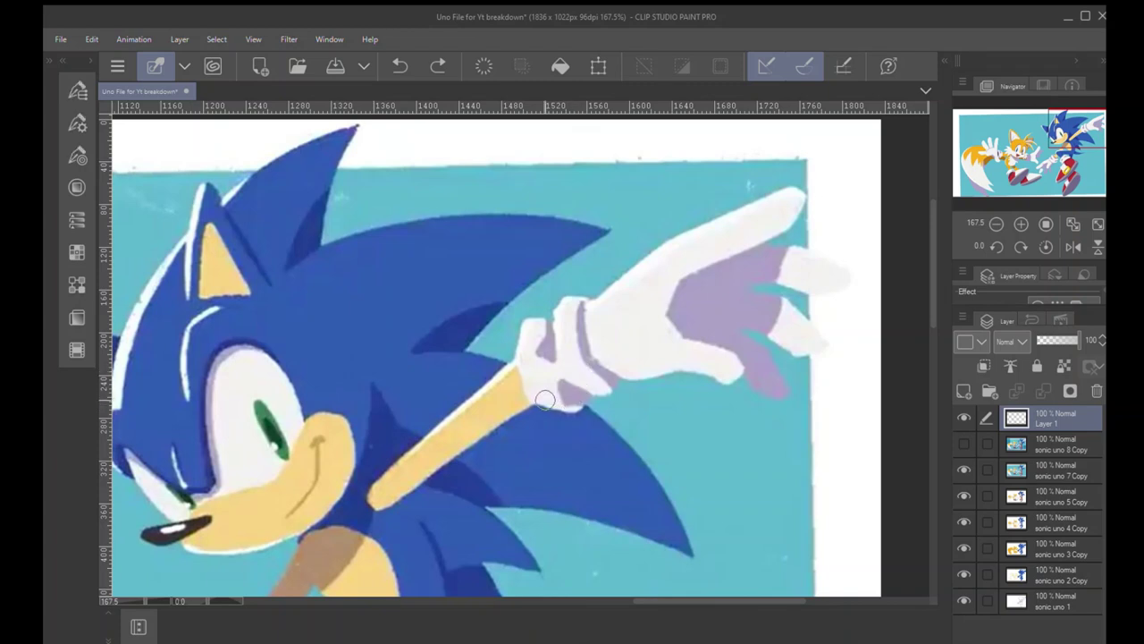
Outline the small shadows on Sonic's raised glove cuff in red, undoing each attempt.
mouse_move(535, 402)
left_mouse_down()
mouse_move(588, 395)
mouse_move(558, 408)
mouse_move(536, 402)
mouse_move(584, 405)
mouse_move(567, 404)
mouse_move(558, 385)
mouse_move(590, 396)
left_mouse_up()
key("ctrl+z")
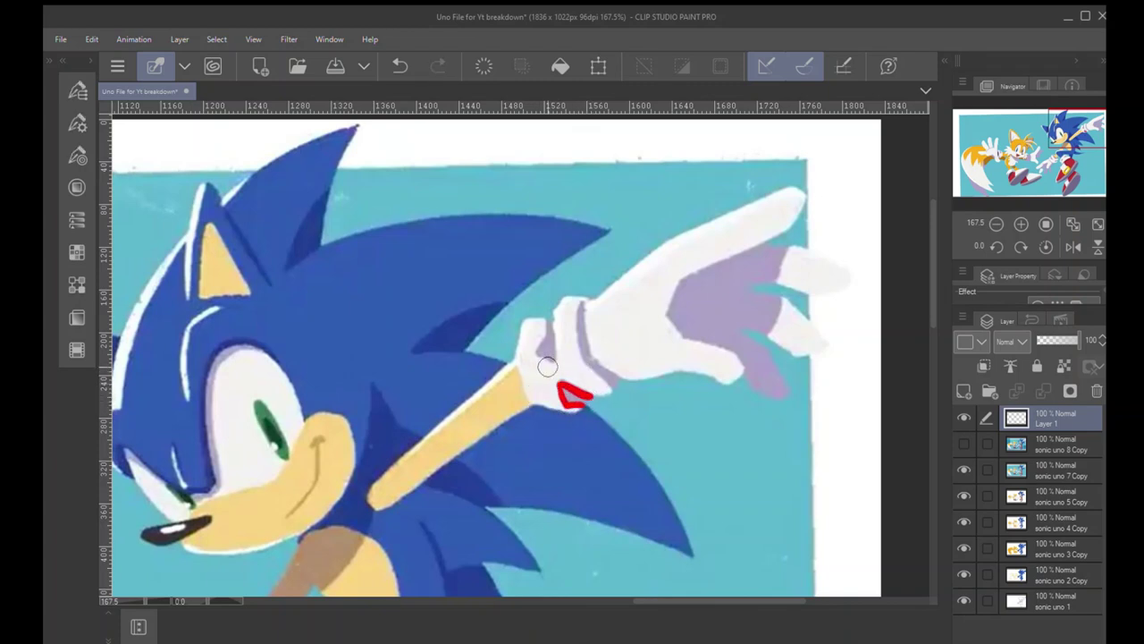
mouse_move(541, 324)
left_mouse_down()
mouse_move(553, 365)
mouse_move(554, 324)
left_mouse_up()
key("ctrl+z")
key("ctrl+z")
left_click_drag(556, 380, 603, 402)
mouse_move(554, 315)
left_mouse_down()
mouse_move(554, 359)
mouse_move(558, 308)
left_mouse_up()
key("ctrl+z")
key("ctrl+z")
key("ctrl+z")
Mark the cuff fold's side and lower edges with two red strokes, and undo both.
left_click_drag(558, 375, 607, 393)
left_click_drag(554, 362, 554, 302)
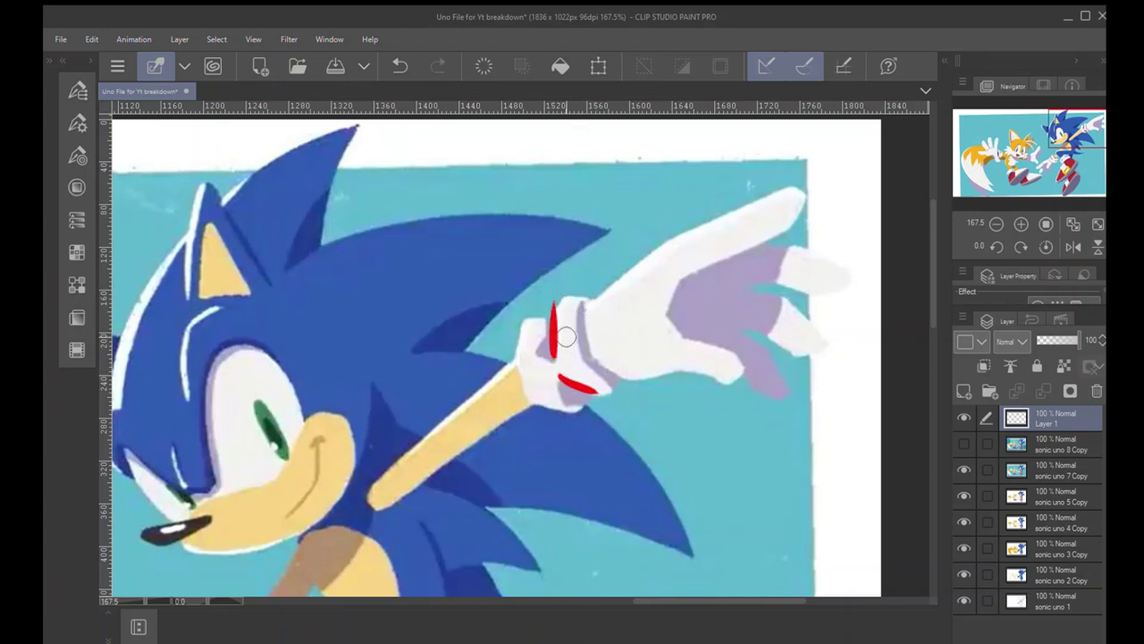
key("ctrl+z")
key("ctrl+z")
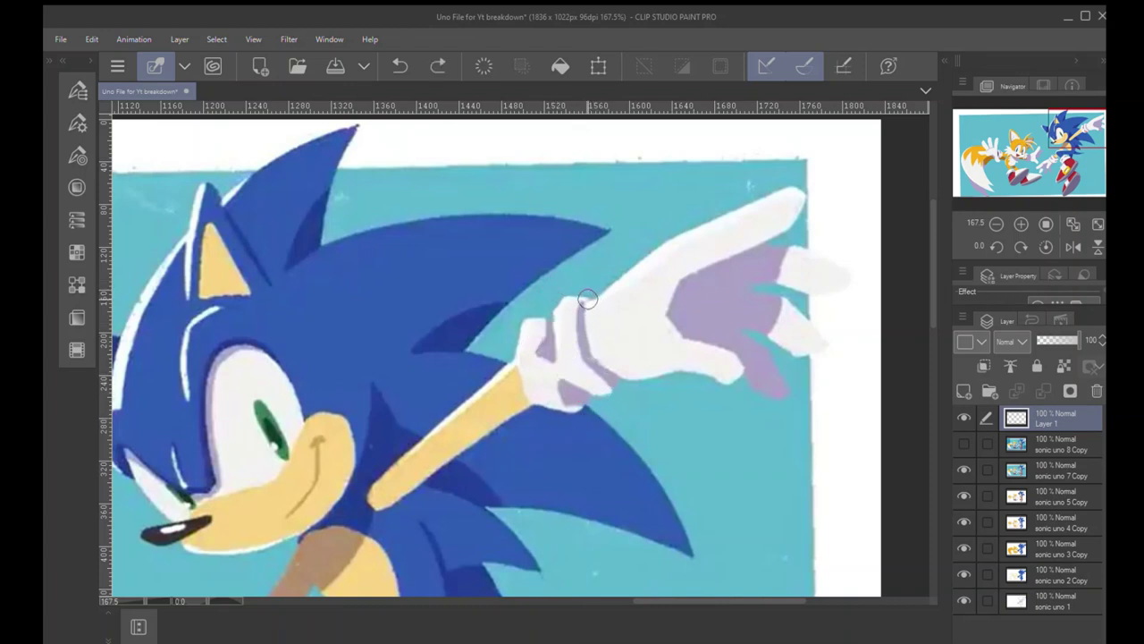
Trace the curved shadow between the raised glove's cuff and hand in red, and undo the strokes.
mouse_move(591, 298)
left_mouse_down()
mouse_move(577, 312)
mouse_move(588, 349)
mouse_move(625, 382)
mouse_move(588, 395)
left_mouse_up()
key("ctrl+z")
mouse_move(593, 302)
left_mouse_down()
mouse_move(579, 296)
mouse_move(552, 324)
mouse_move(618, 377)
mouse_move(604, 380)
mouse_move(579, 324)
left_mouse_up()
key("ctrl+z")
key("ctrl+z")
key("ctrl+z")
key("ctrl+z")
Trace the edges of the raised glove's palm and finger shadow in red, and undo the strokes.
mouse_move(685, 273)
left_mouse_down()
mouse_move(669, 307)
mouse_move(690, 337)
mouse_move(736, 359)
left_mouse_up()
mouse_move(761, 245)
left_mouse_down()
mouse_move(789, 250)
mouse_move(783, 296)
left_mouse_up()
key("ctrl+z")
key("ctrl+z")
key("ctrl+z")
Draw red guide lines along Sonic's jaw, shoulder and back around the neck shadow, and undo them all.
left_click_drag(462, 405, 626, 313)
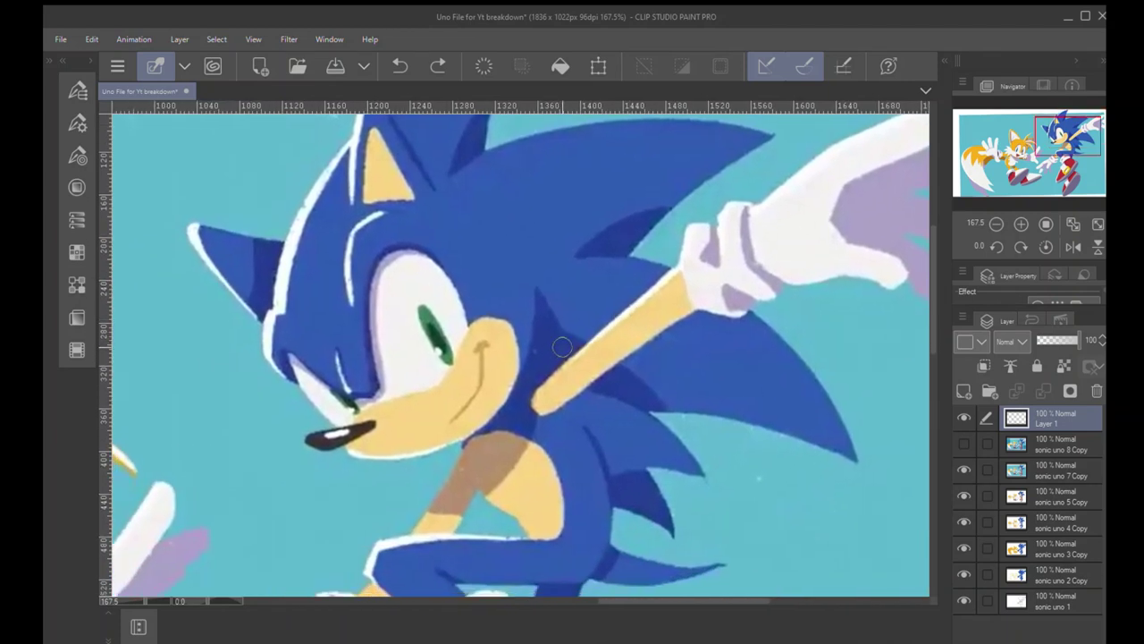
left_click_drag(553, 339, 575, 345)
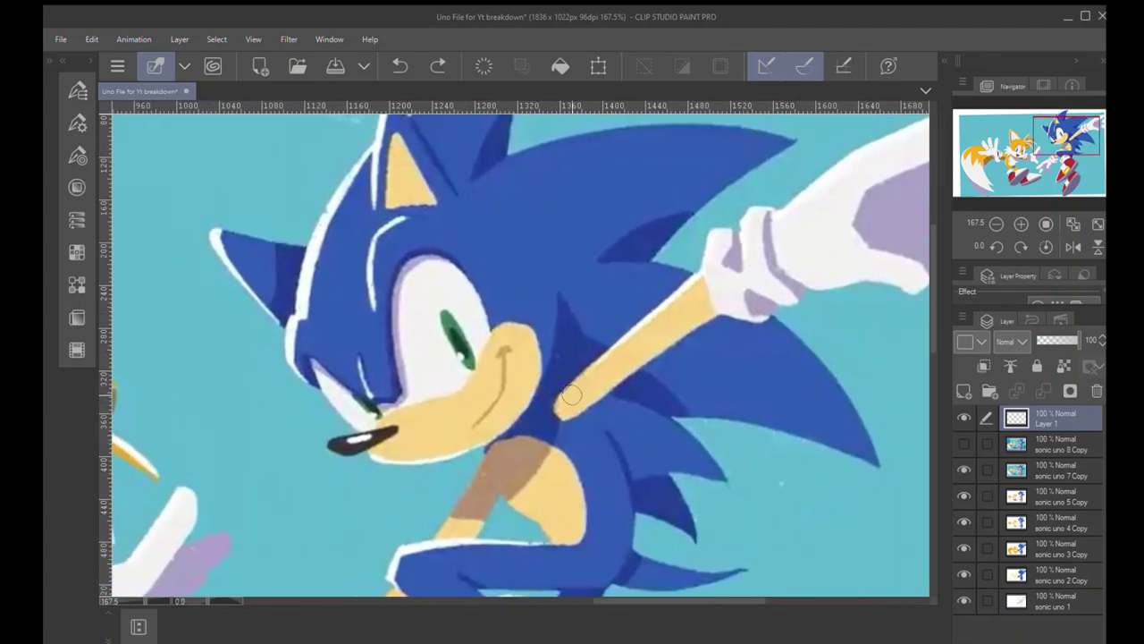
mouse_move(560, 301)
left_mouse_down()
mouse_move(529, 410)
mouse_move(393, 463)
mouse_move(534, 393)
mouse_move(392, 463)
left_mouse_up()
key("ctrl+z")
left_click_drag(534, 382, 615, 403)
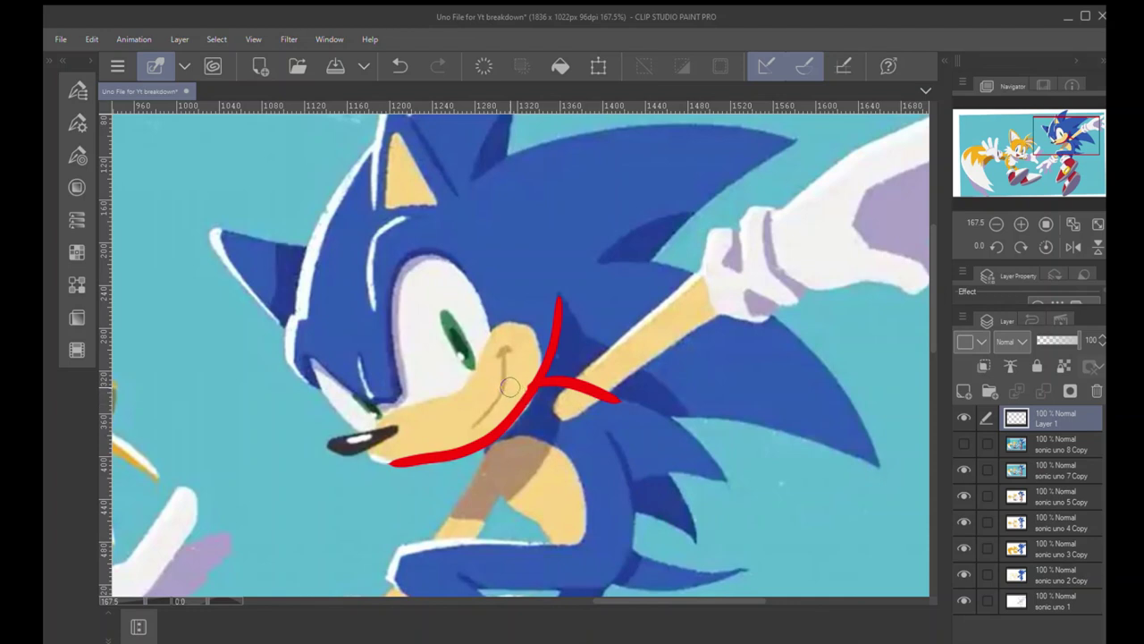
key("ctrl+z")
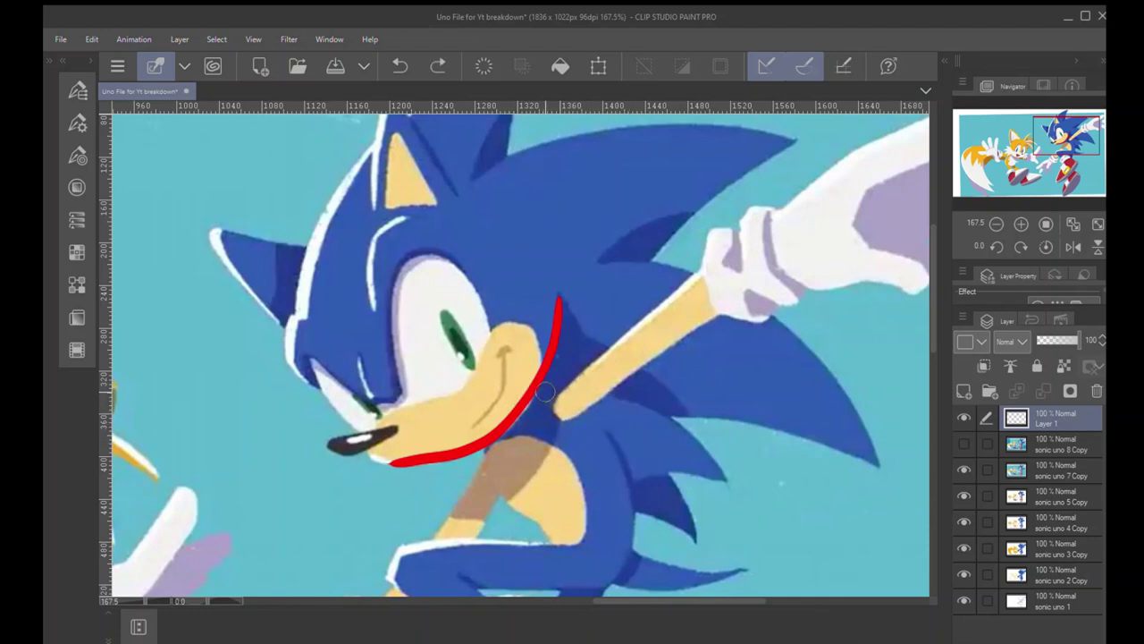
left_click_drag(537, 382, 647, 393)
mouse_move(577, 382)
left_mouse_down()
mouse_move(616, 445)
mouse_move(631, 508)
left_mouse_up()
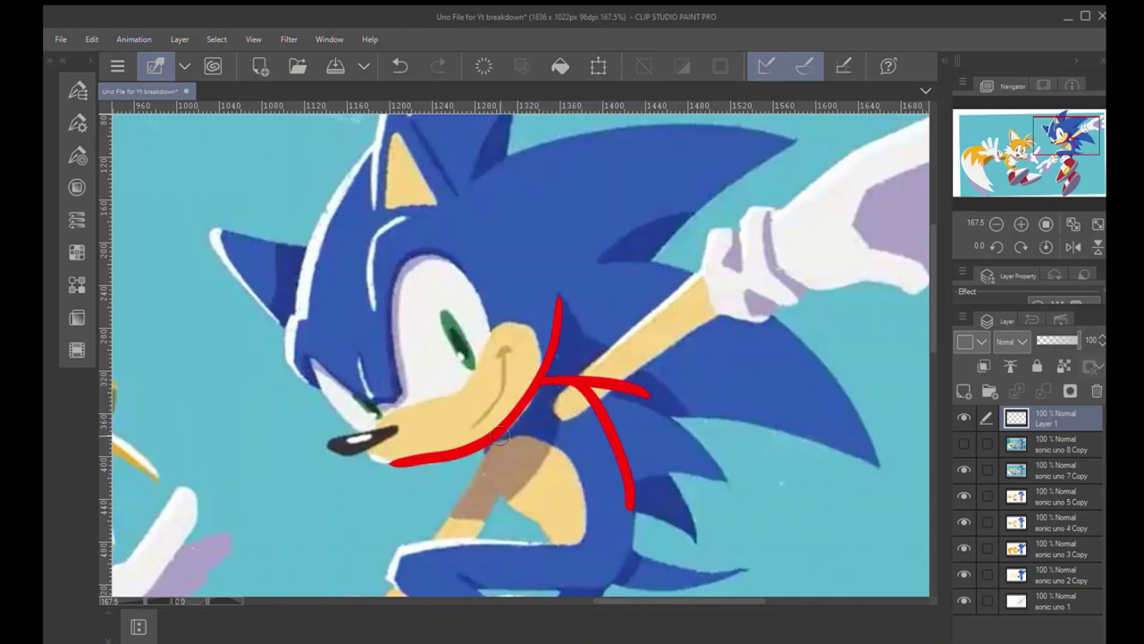
key("ctrl+z")
key("ctrl+z")
key("ctrl+z")
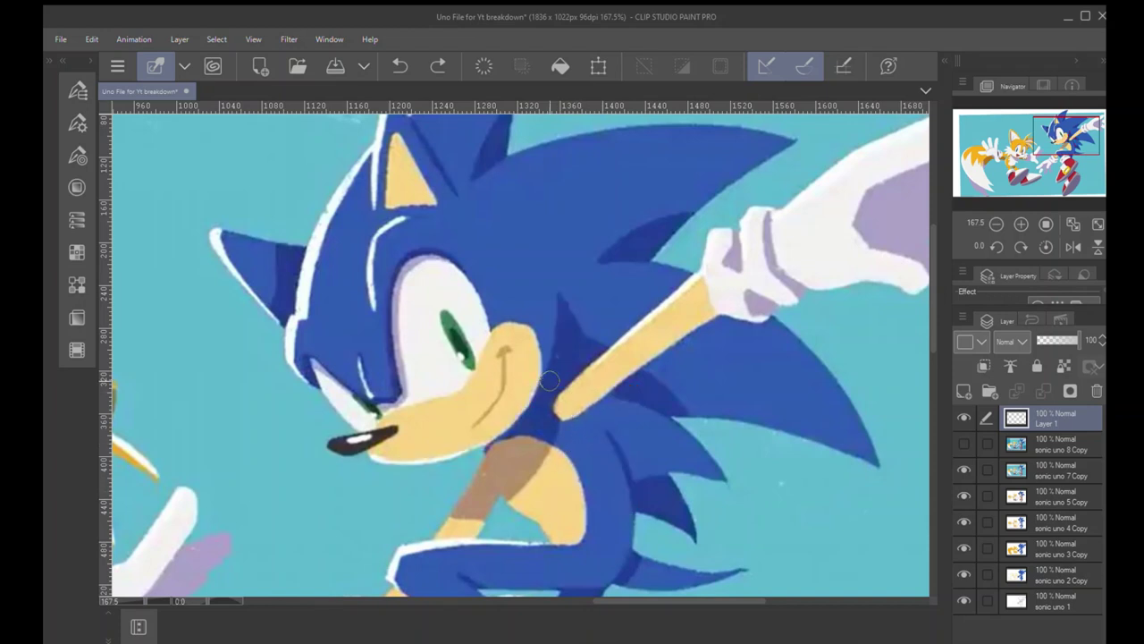
Try a red mark on the shadow between Sonic's neck and raised arm, and undo it.
mouse_move(572, 387)
left_mouse_down()
mouse_move(577, 393)
mouse_move(558, 288)
mouse_move(583, 332)
mouse_move(680, 420)
mouse_move(559, 393)
left_mouse_up()
key("ctrl+z")
key("ctrl+z")
key("ctrl+z")
Fill the shadows behind Sonic's raised arm and under his chin with red, and undo the fill strokes.
key("ctrl+space")
left_click_drag(568, 333, 596, 364)
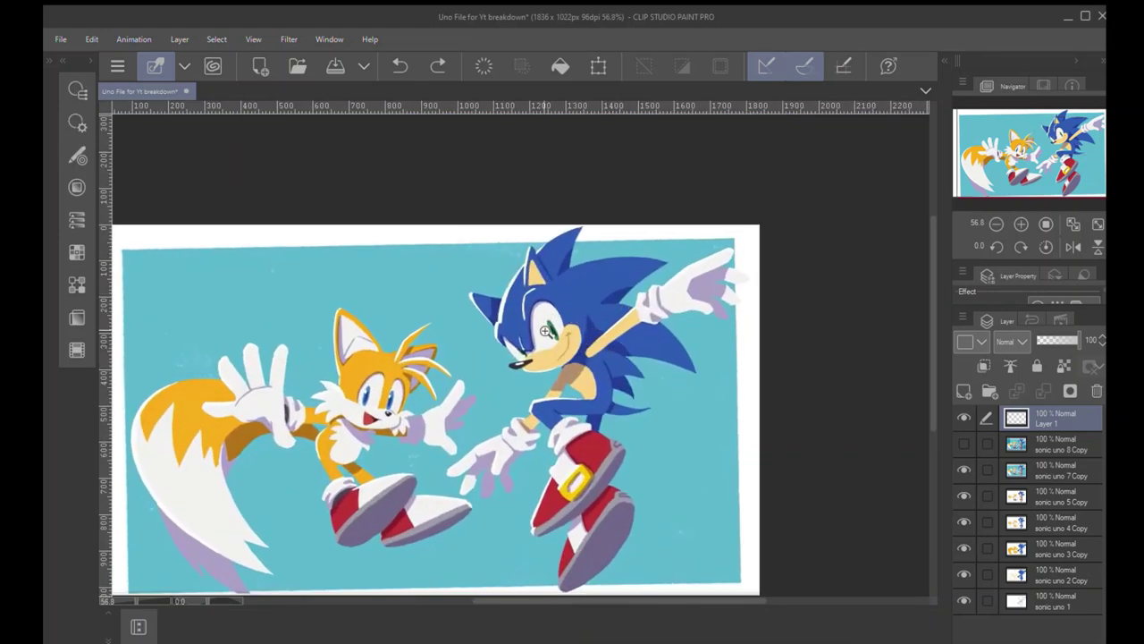
left_click(577, 342)
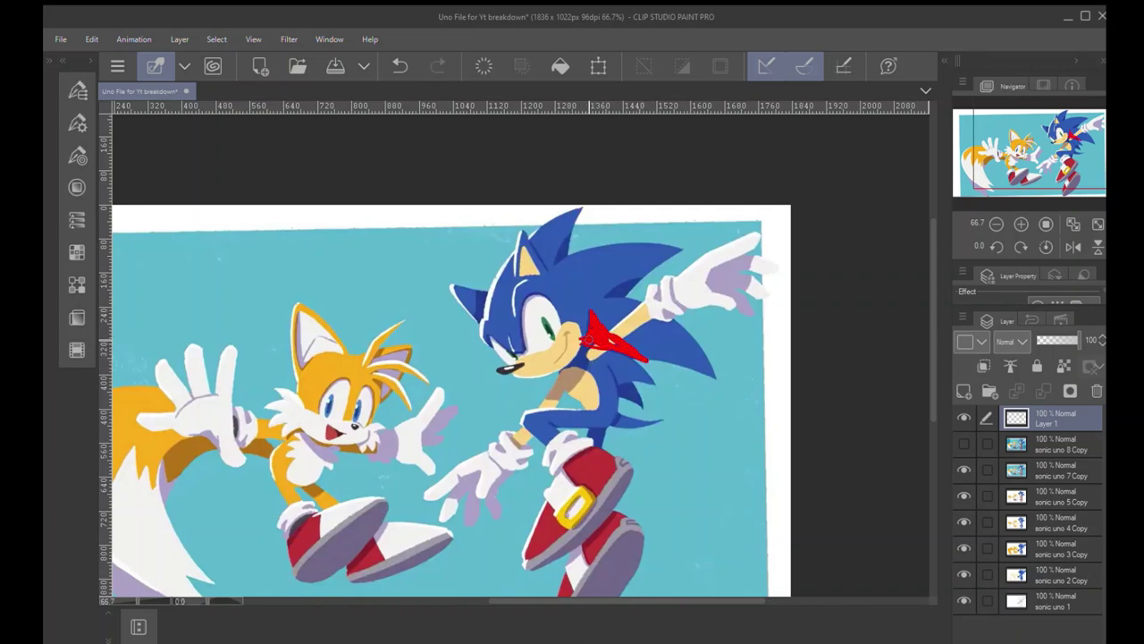
mouse_move(582, 339)
left_mouse_down()
mouse_move(570, 393)
mouse_move(563, 353)
mouse_move(567, 366)
left_mouse_up()
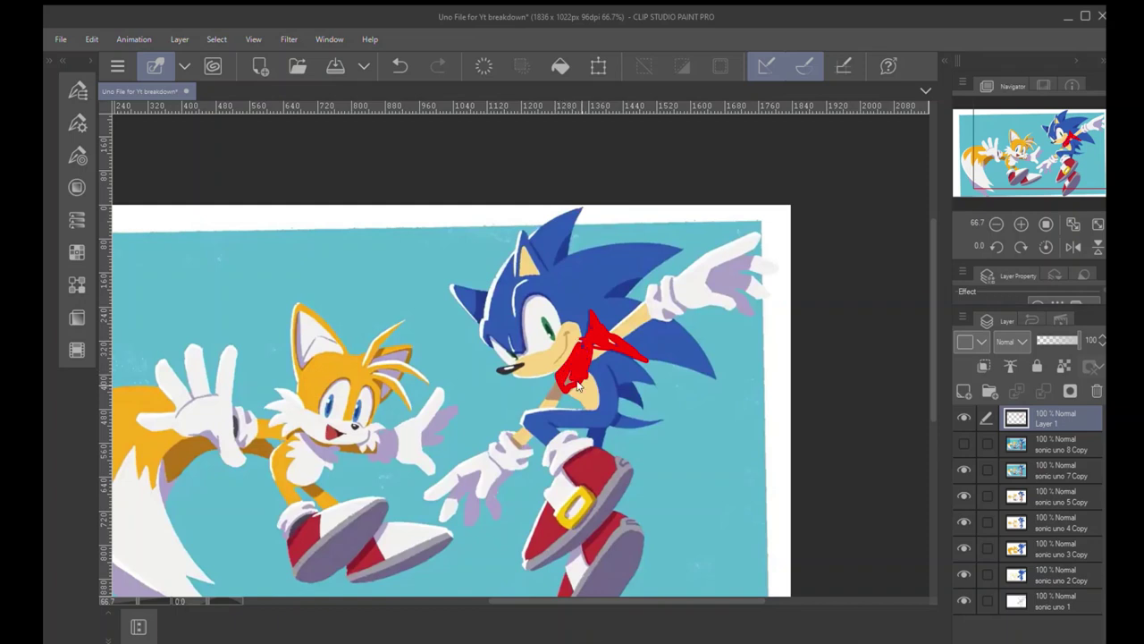
key("ctrl+z")
key("ctrl+z")
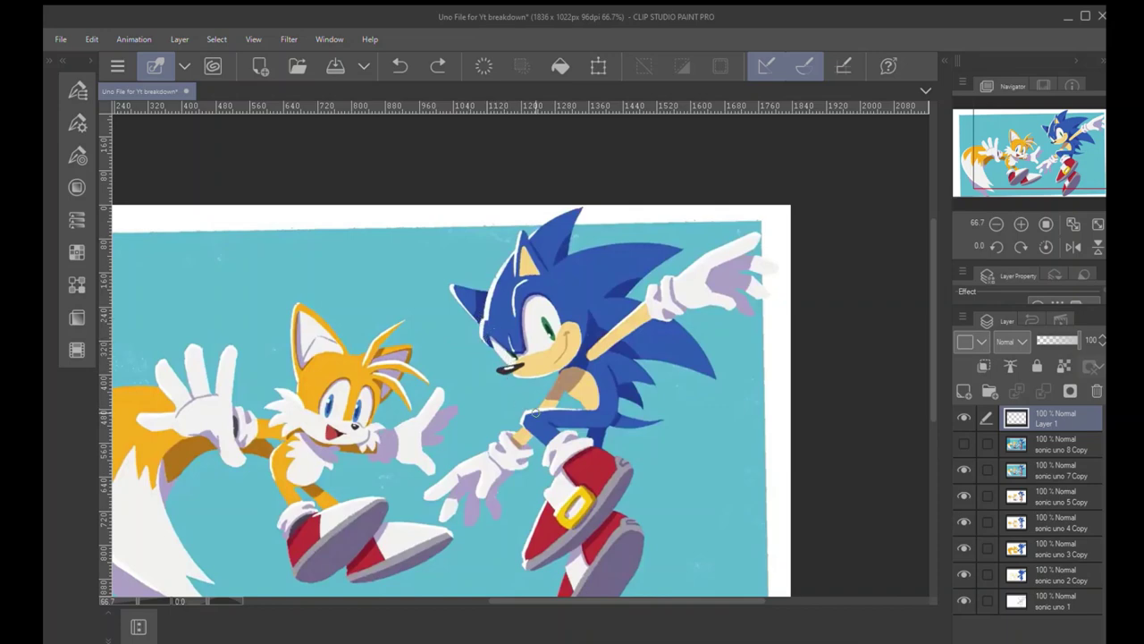
Trace the curve of Sonic's back beside the spikes in red, and undo the line.
scroll(671, 385, "up", 4)
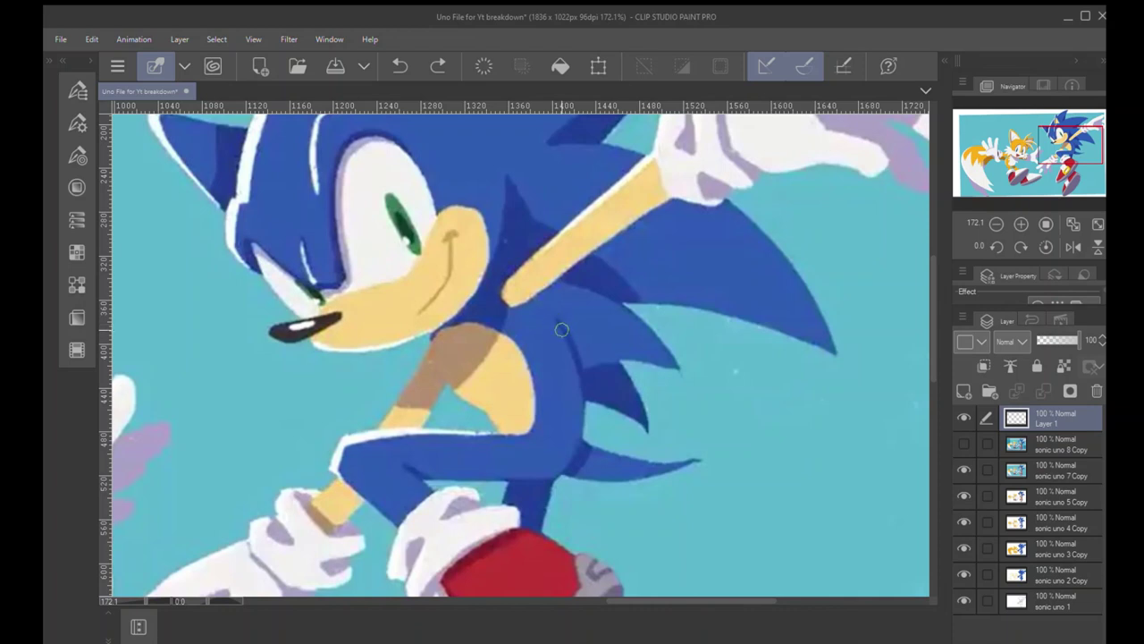
left_click_drag(558, 320, 575, 406)
key("ctrl+z")
left_click_drag(555, 317, 590, 426)
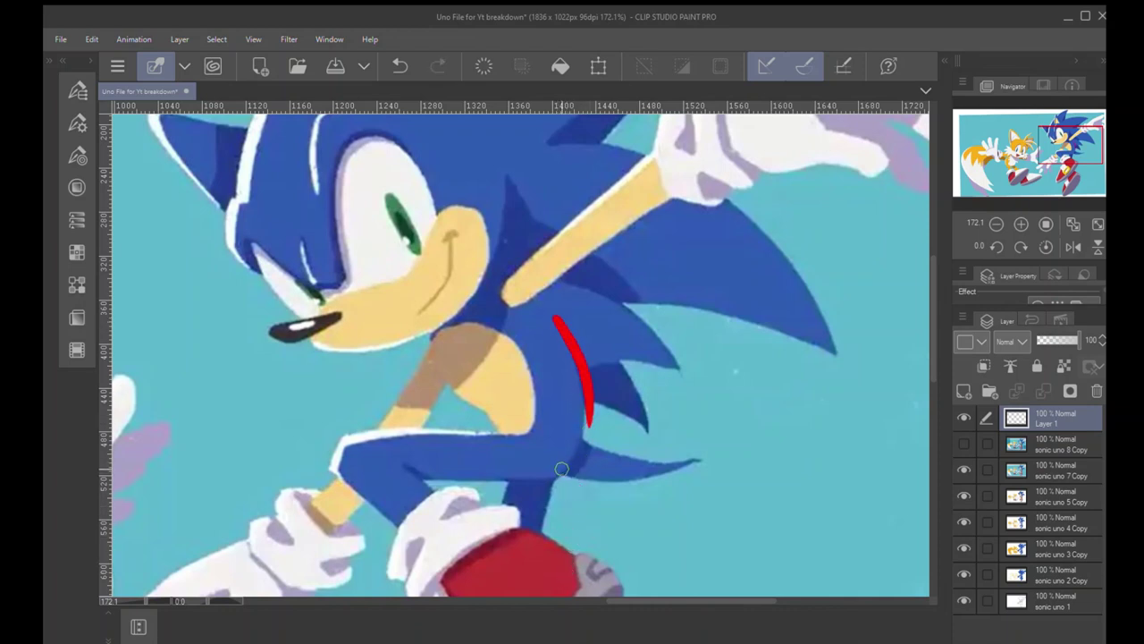
key("ctrl+z")
Fill the shadow at the base of Sonic's tail with red, try strokes toward the rear leg, and undo them.
mouse_move(563, 475)
left_mouse_down()
mouse_move(581, 436)
mouse_move(591, 451)
left_mouse_up()
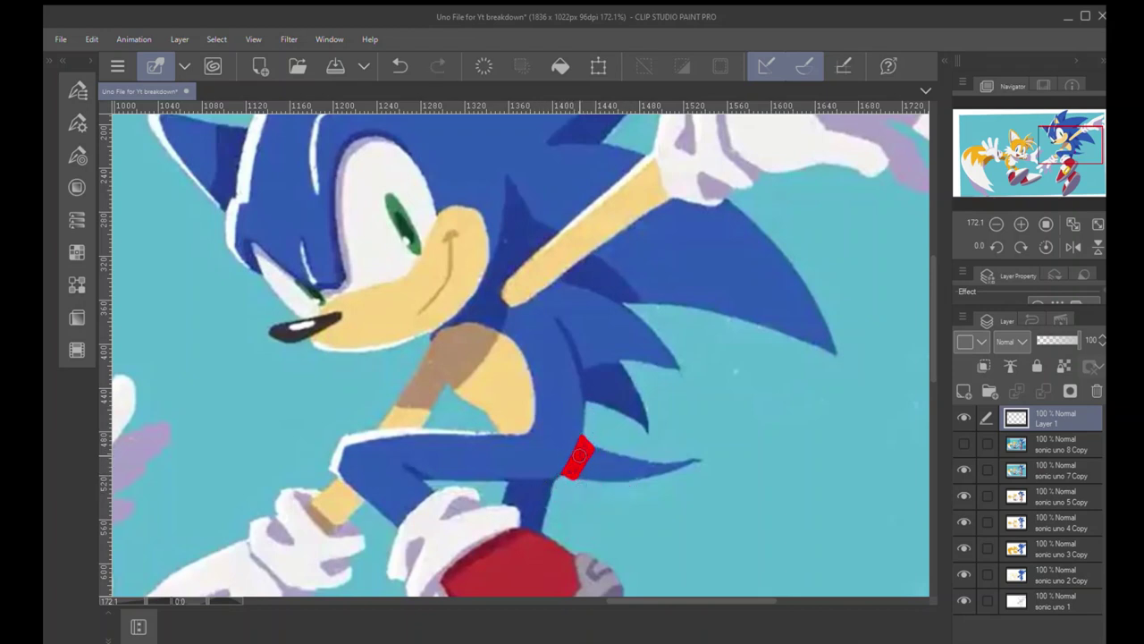
key("ctrl+z")
mouse_move(550, 317)
left_mouse_down()
mouse_move(575, 428)
mouse_move(557, 467)
mouse_move(578, 446)
mouse_move(557, 470)
mouse_move(502, 467)
mouse_move(567, 478)
mouse_move(589, 448)
mouse_move(581, 440)
mouse_move(560, 472)
mouse_move(576, 473)
mouse_move(501, 514)
left_mouse_up()
key("ctrl+z")
key("ctrl+z")
key("ctrl+z")
key("ctrl+z")
Outline Sonic's rear leg, raised thigh and lower back with red strokes.
left_click_drag(552, 478, 541, 532)
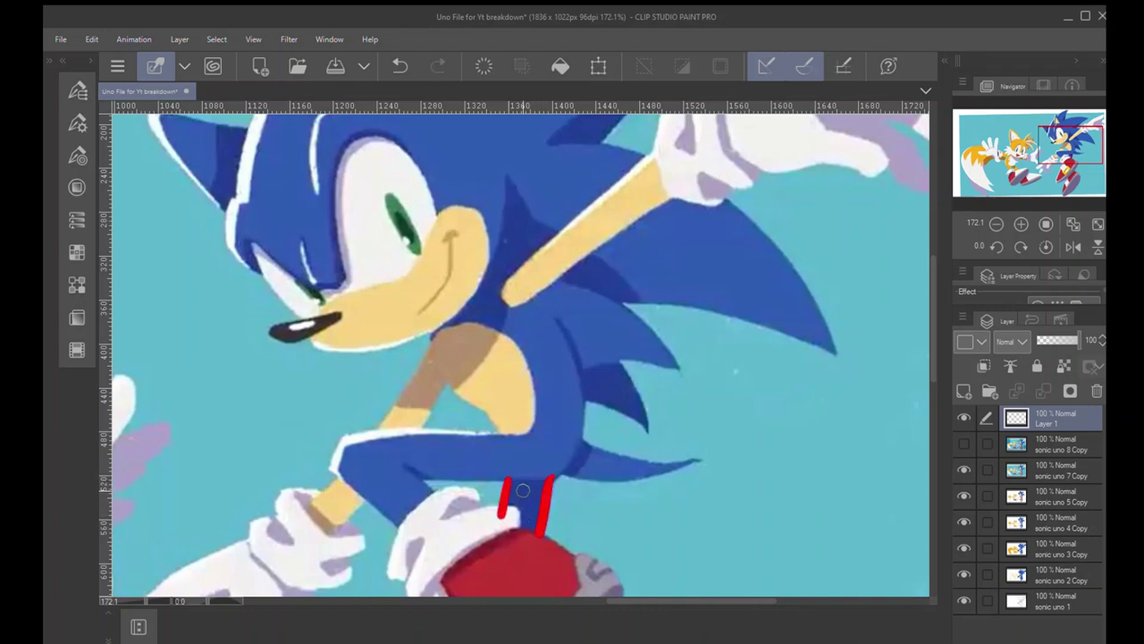
mouse_move(422, 479)
left_mouse_down()
mouse_move(513, 488)
mouse_move(590, 396)
left_mouse_up()
left_click_drag(447, 436, 489, 431)
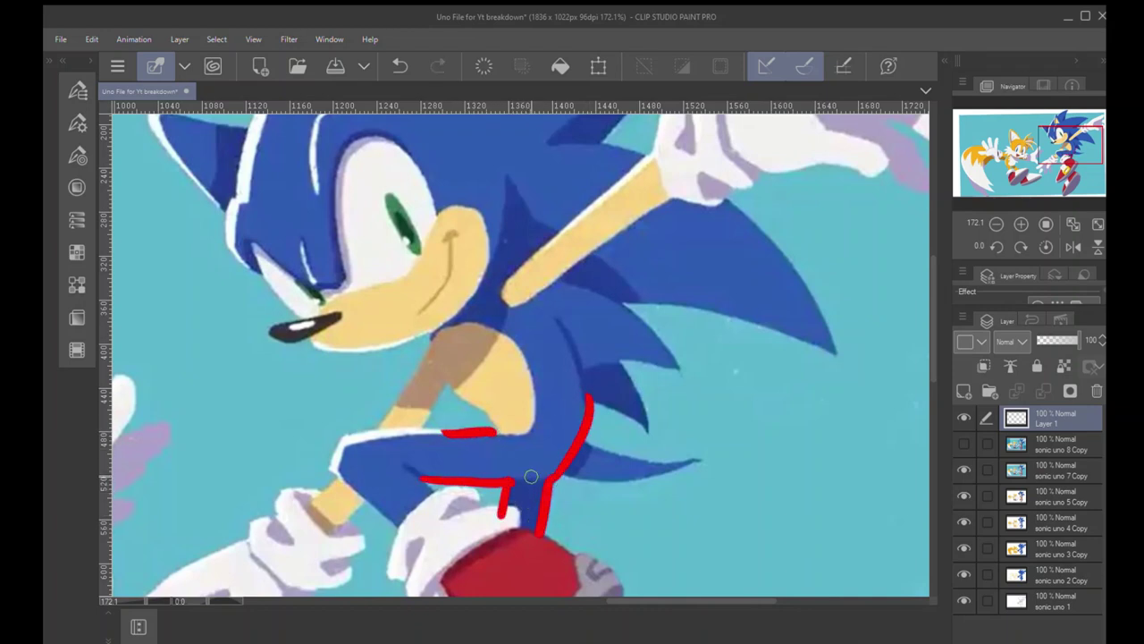
Scribble red over the shadow on Sonic's rear leg, and undo all the leg and thigh marks.
mouse_move(513, 514)
left_mouse_down()
mouse_move(533, 480)
mouse_move(551, 399)
left_mouse_up()
key("ctrl+z")
mouse_move(420, 506)
left_mouse_down()
mouse_move(468, 451)
mouse_move(508, 517)
mouse_move(510, 481)
mouse_move(537, 482)
mouse_move(528, 523)
mouse_move(541, 483)
left_mouse_up()
key("ctrl+z")
key("ctrl+z")
key("ctrl+z")
key("ctrl+z")
key("ctrl+z")
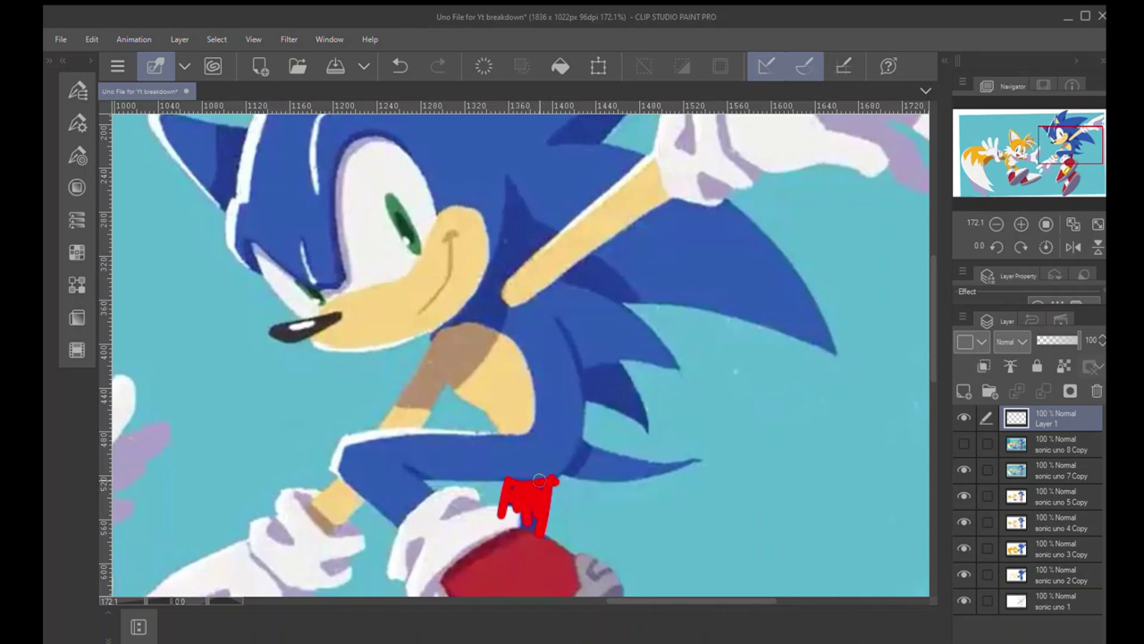
key("ctrl+z")
key("ctrl+z")
key("ctrl+z")
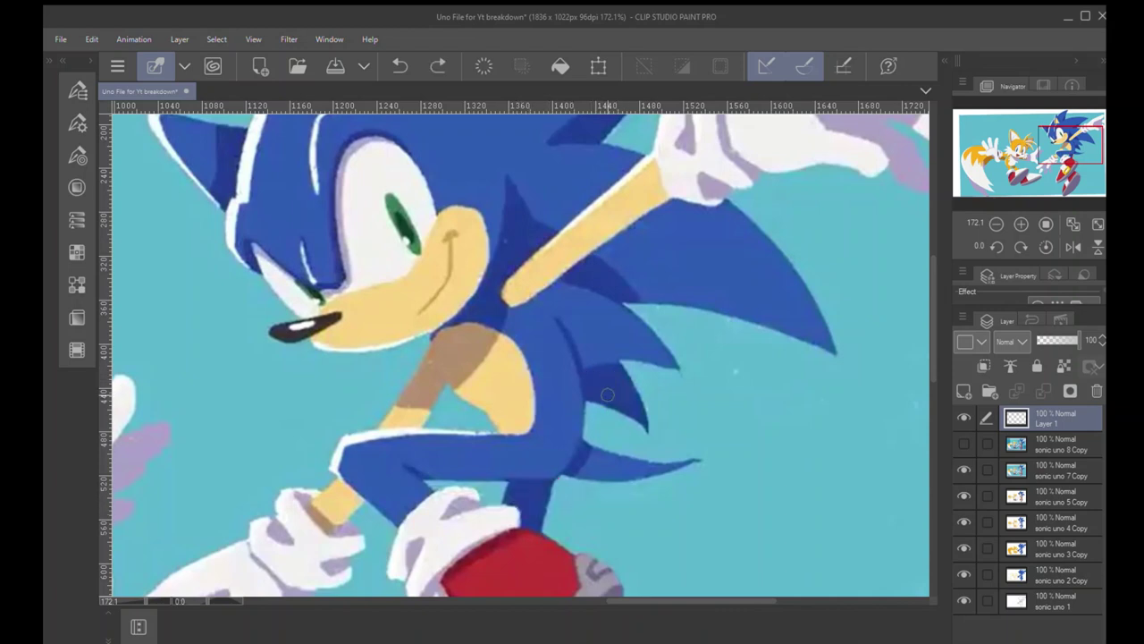
Outline the lower back spike's outer and lower edges in red two times, undoing the strokes each time.
left_click_drag(619, 359, 652, 439)
key("ctrl+z")
left_click_drag(581, 396, 651, 441)
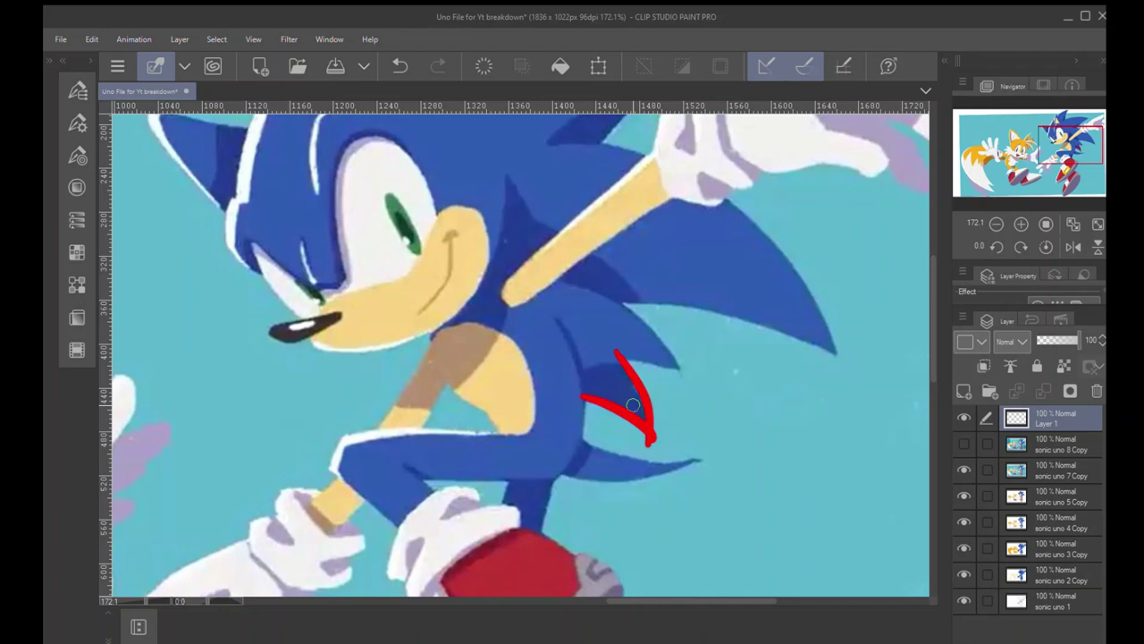
key("ctrl+z")
key("ctrl+z")
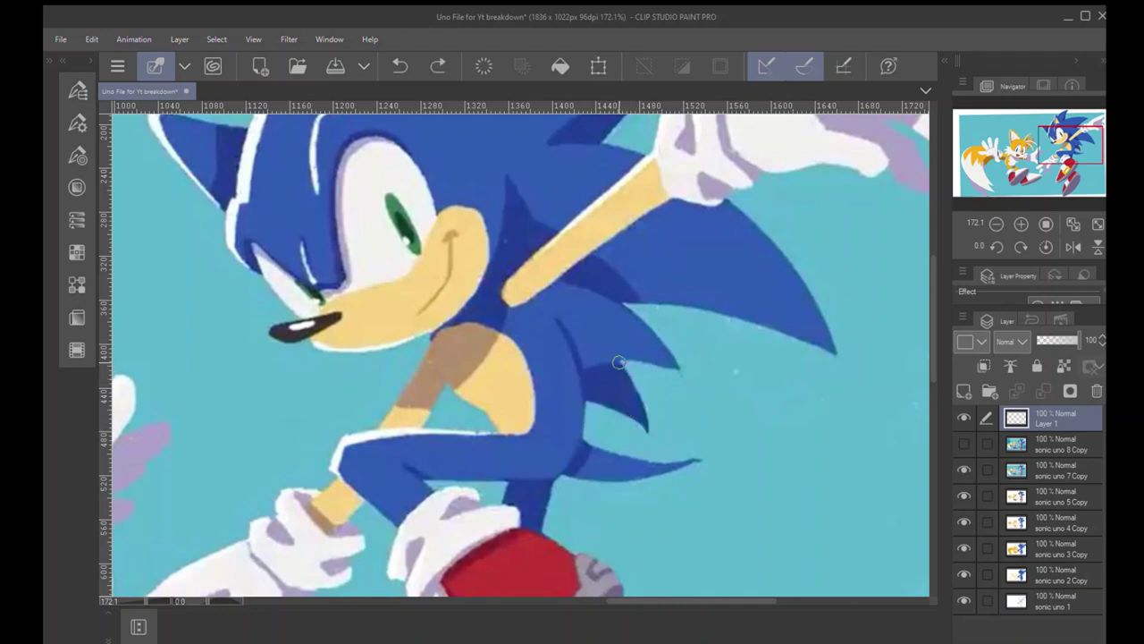
left_click_drag(618, 362, 649, 429)
left_click_drag(586, 398, 652, 431)
key("ctrl+z")
key("ctrl+z")
Try several red strokes along the back curve where the spikes attach, undoing each one.
left_click_drag(554, 319, 582, 414)
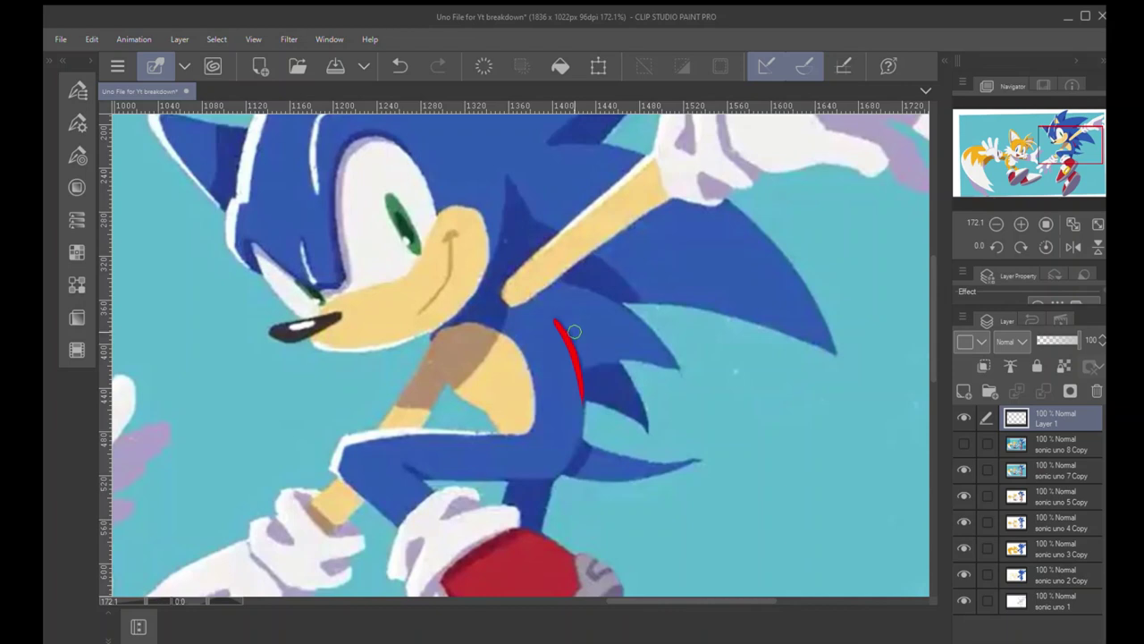
key("ctrl+z")
left_click_drag(555, 320, 589, 411)
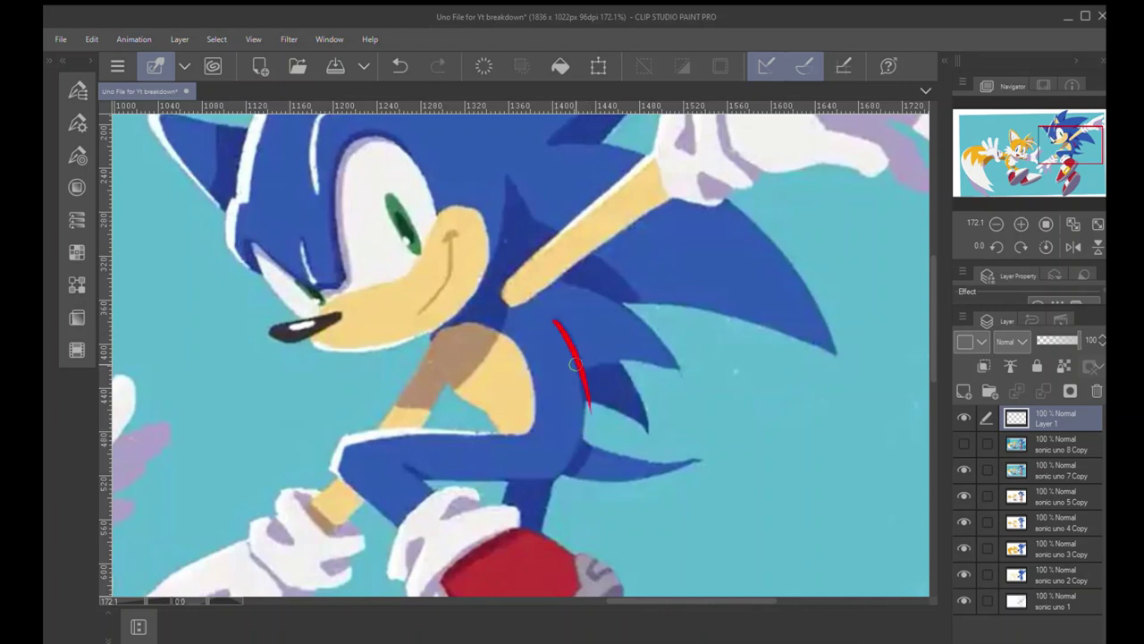
key("ctrl+z")
left_click_drag(553, 318, 588, 410)
key("ctrl+z")
Outline the upper back spike as a closed red shape, and undo the outline.
mouse_move(554, 315)
left_mouse_down()
mouse_move(675, 366)
mouse_move(609, 366)
left_mouse_up()
key("ctrl+z")
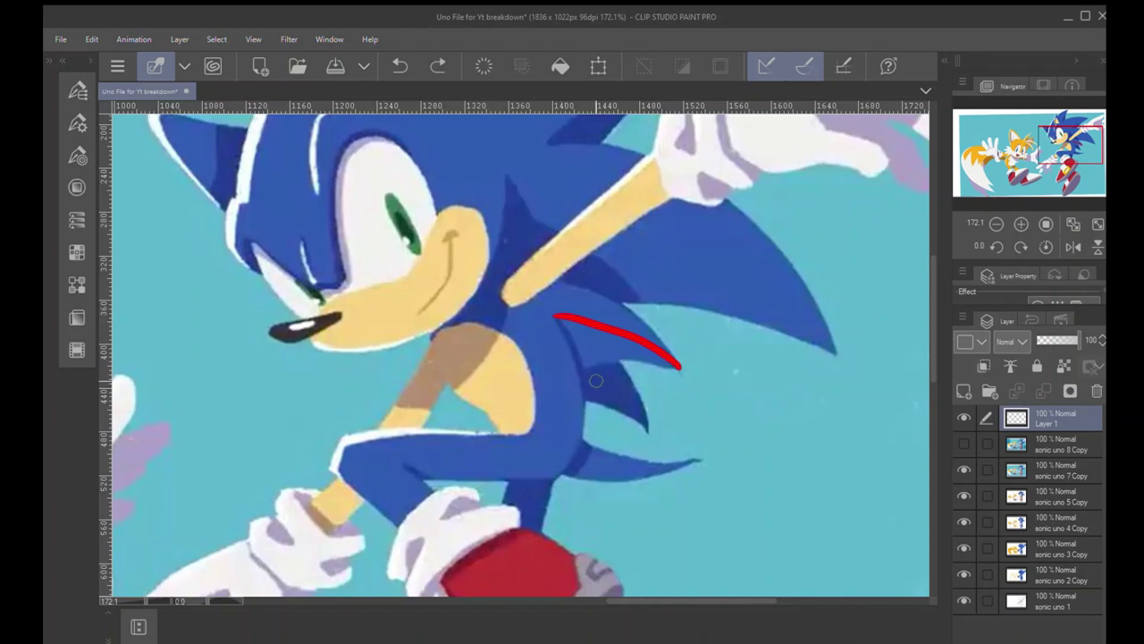
mouse_move(681, 369)
left_mouse_down()
mouse_move(582, 368)
mouse_move(556, 319)
left_mouse_up()
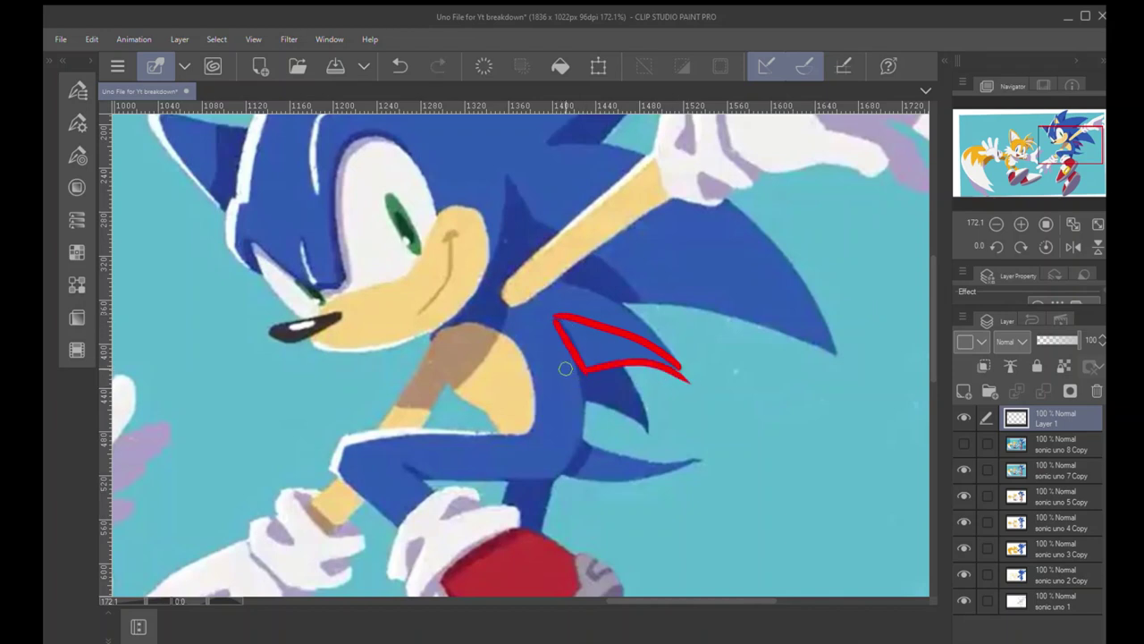
key("ctrl+z")
key("ctrl+z")
key("ctrl+z")
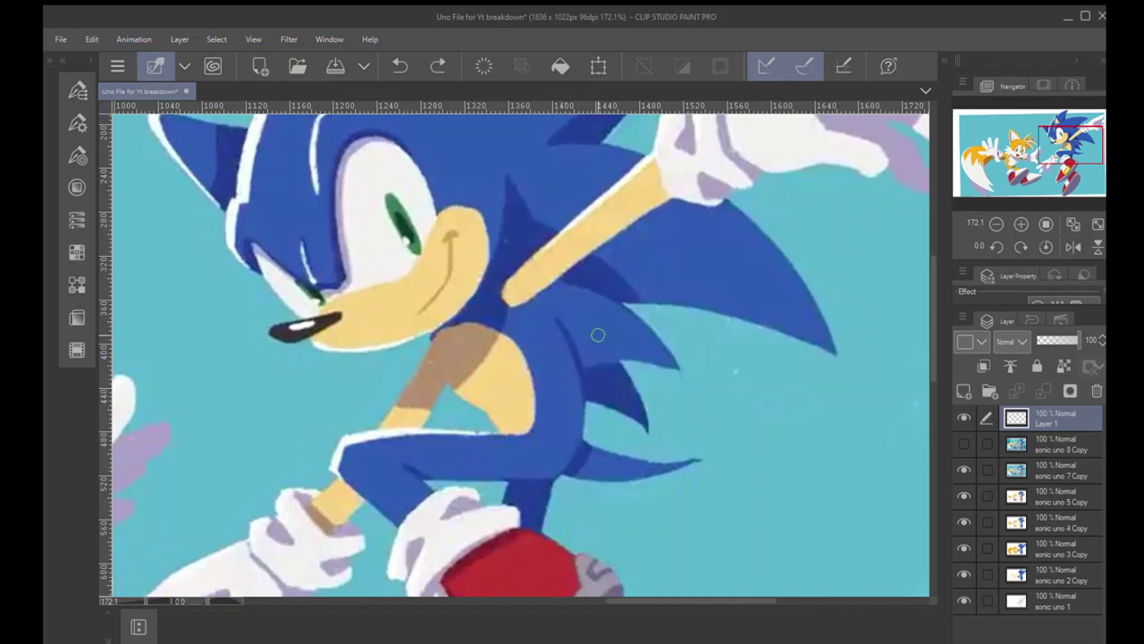
Draw red strokes along the upper and lower back spikes, and undo them.
left_click_drag(552, 304, 653, 360)
mouse_move(581, 368)
left_mouse_down()
mouse_move(630, 398)
mouse_move(640, 438)
left_mouse_up()
key("ctrl+z")
key("ctrl+z")
Trace the back curve and hatch the lower back spike's shadow in red, view it from farther out, and undo it.
left_click_drag(572, 343, 583, 404)
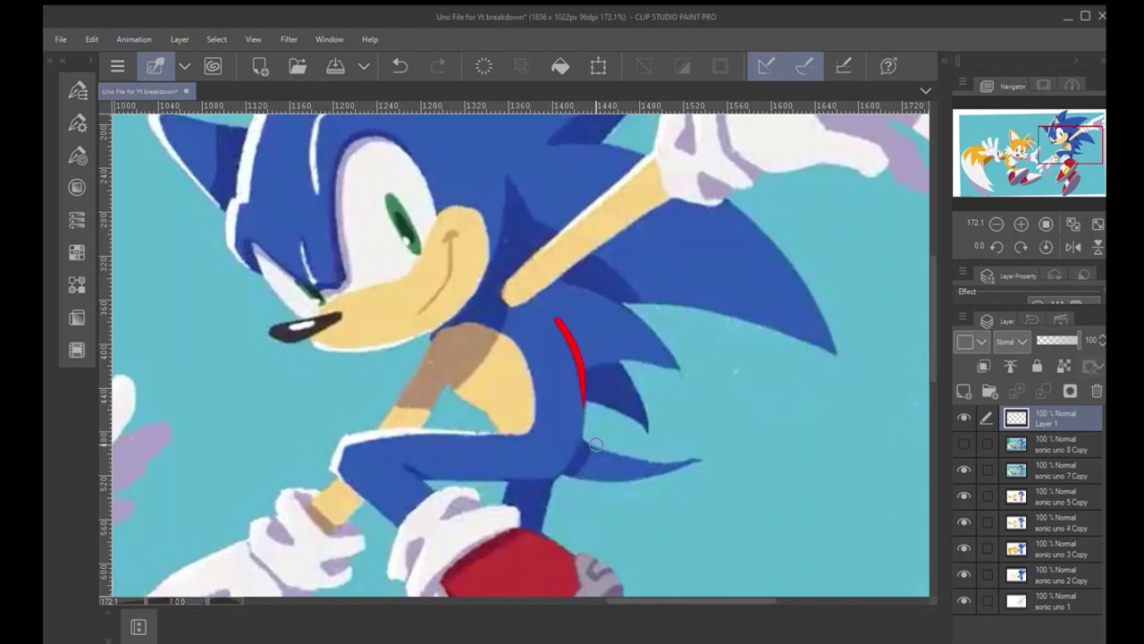
mouse_move(583, 393)
left_mouse_down()
mouse_move(608, 359)
mouse_move(647, 446)
left_mouse_up()
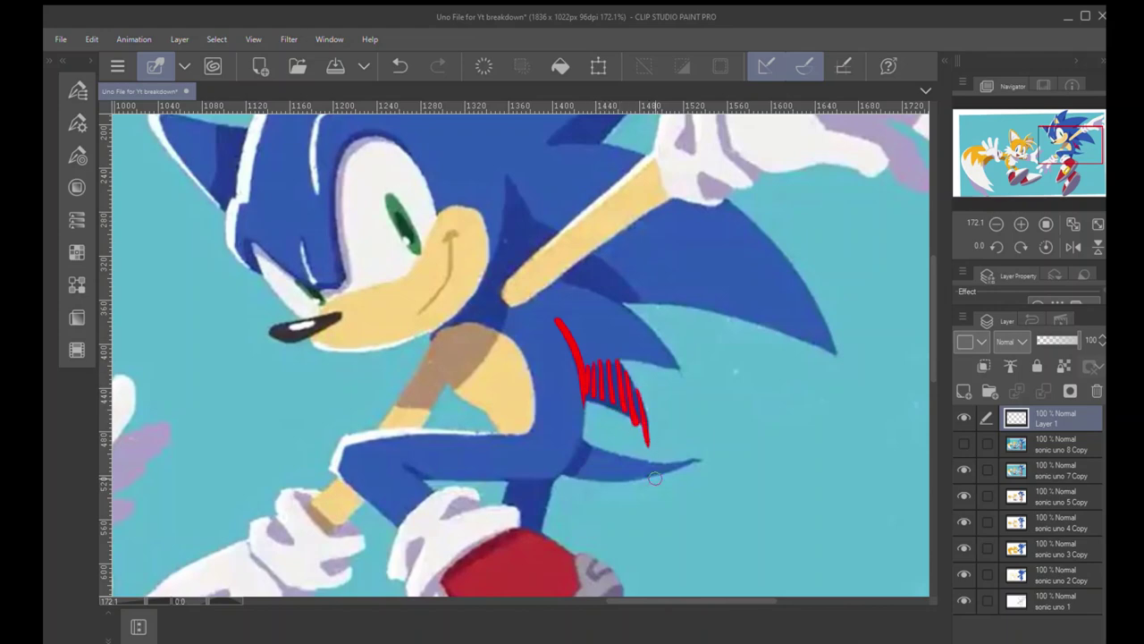
key("ctrl+space")
left_click_drag(595, 366, 590, 426)
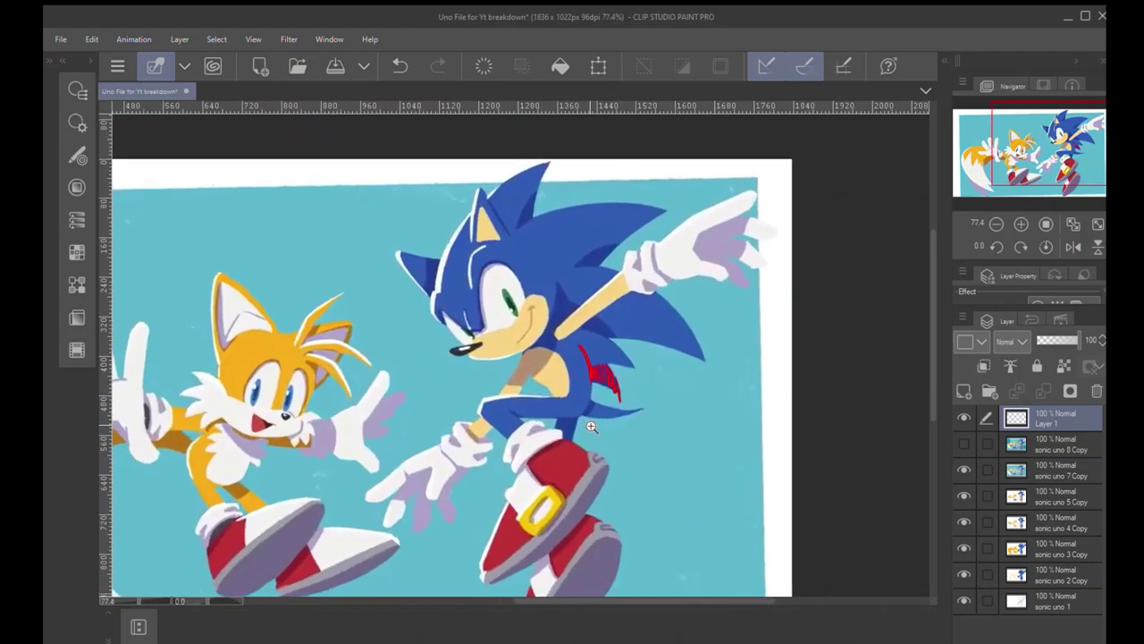
key("ctrl+z")
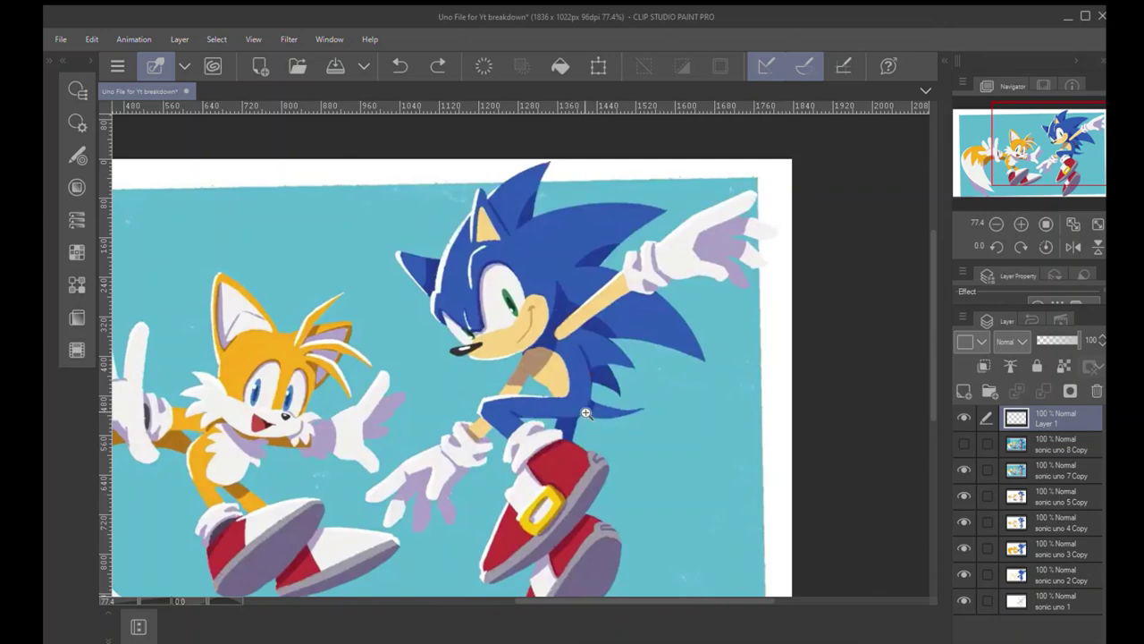
Circle Sonic's back spikes and the area behind his shoulder in red.
left_click_drag(565, 364, 597, 355)
key("ctrl+z")
left_click_drag(583, 301, 555, 332)
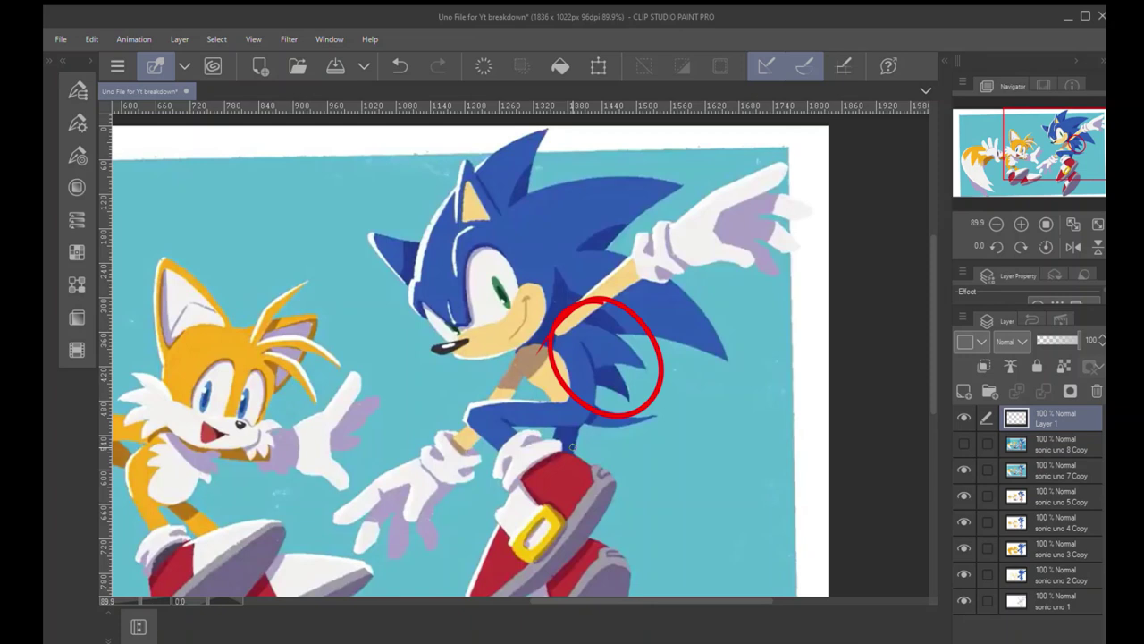
Undo the red circle around the spikes on Sonic's back.
key("ctrl+z")
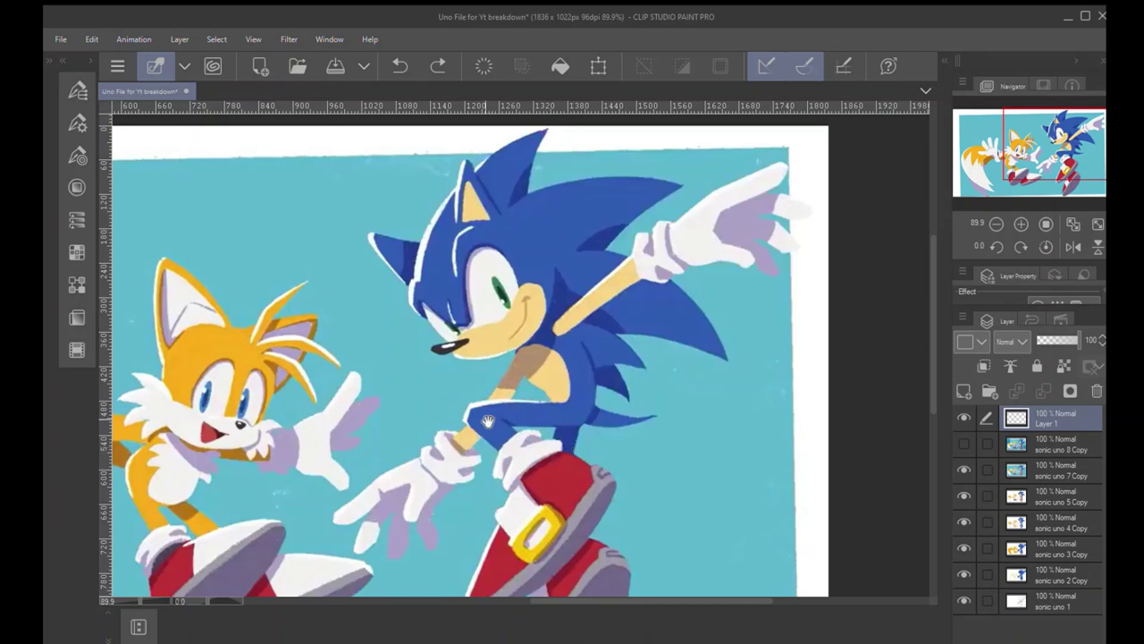
left_click_drag(487, 421, 592, 372)
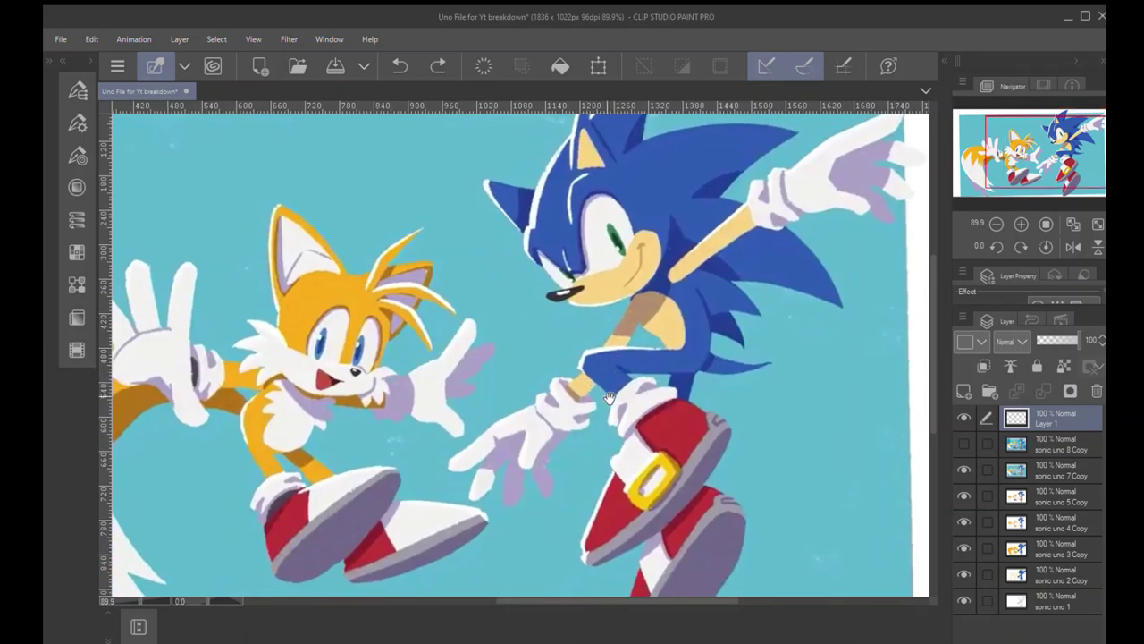
left_click_drag(604, 391, 577, 413)
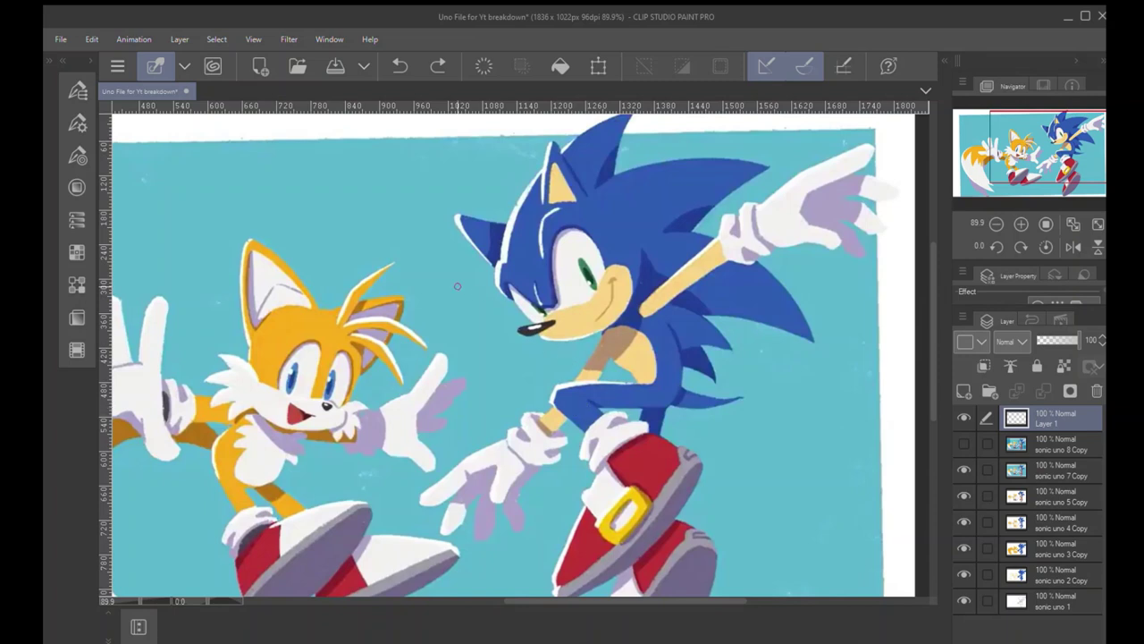
Draw a red light-source circle above Tails, an arrow toward Sonic's face and a large circle over Sonic, and undo them.
mouse_move(432, 278)
left_mouse_down()
mouse_move(490, 295)
mouse_move(490, 284)
left_mouse_up()
mouse_move(350, 240)
left_mouse_down()
mouse_move(360, 272)
mouse_move(327, 212)
left_mouse_up()
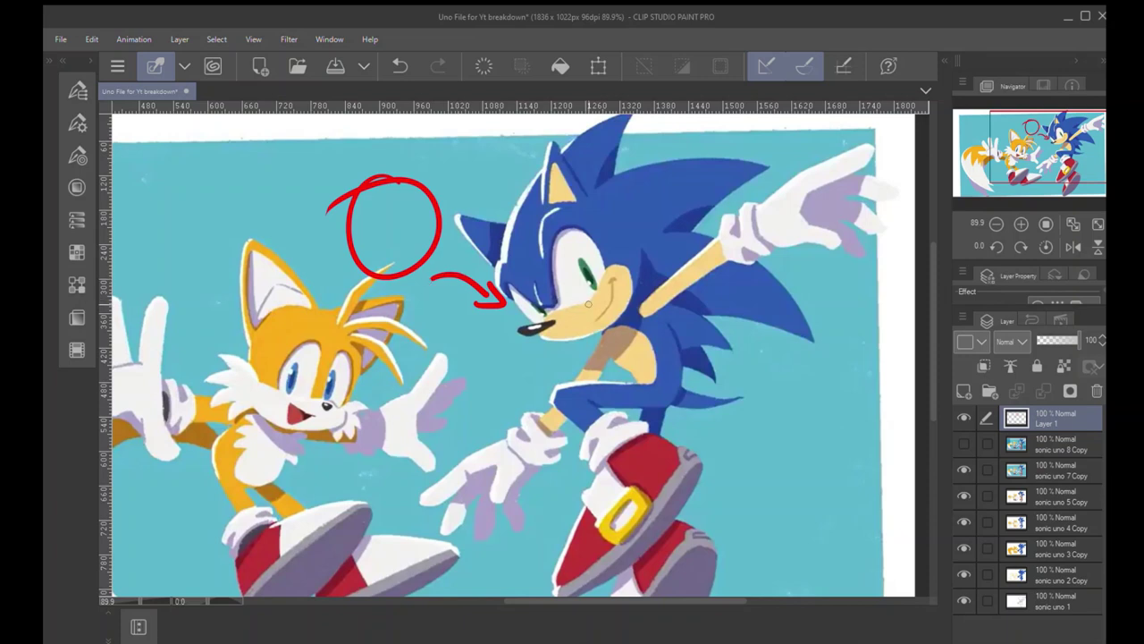
mouse_move(640, 158)
left_mouse_down()
mouse_move(548, 211)
mouse_move(586, 177)
left_mouse_up()
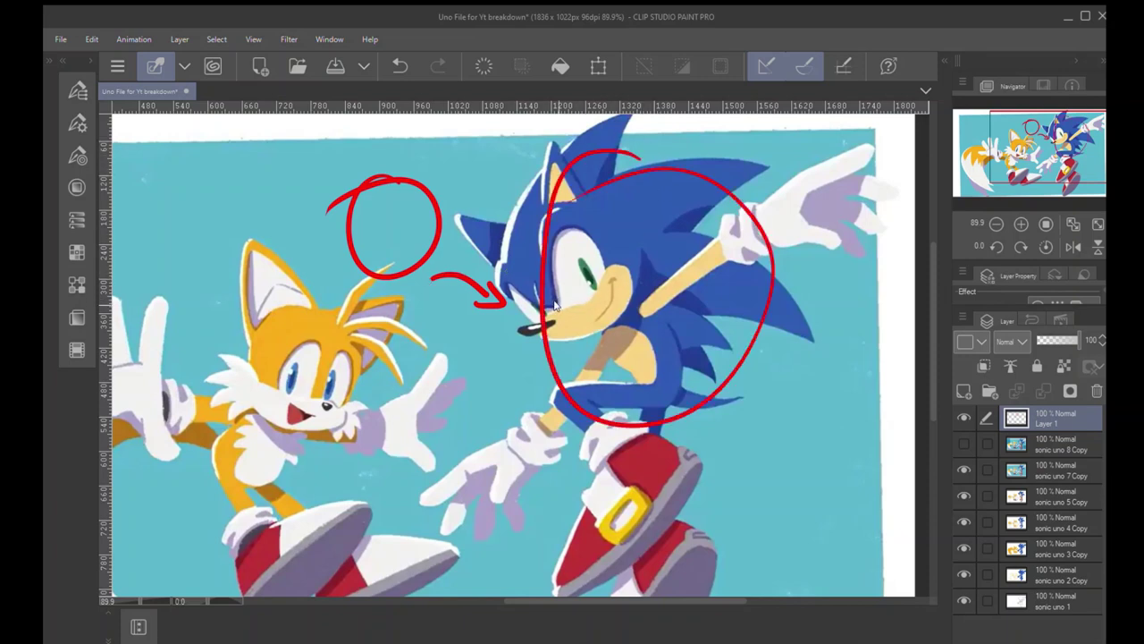
key("ctrl+z")
key("ctrl+z")
key("ctrl+z")
key("ctrl+z")
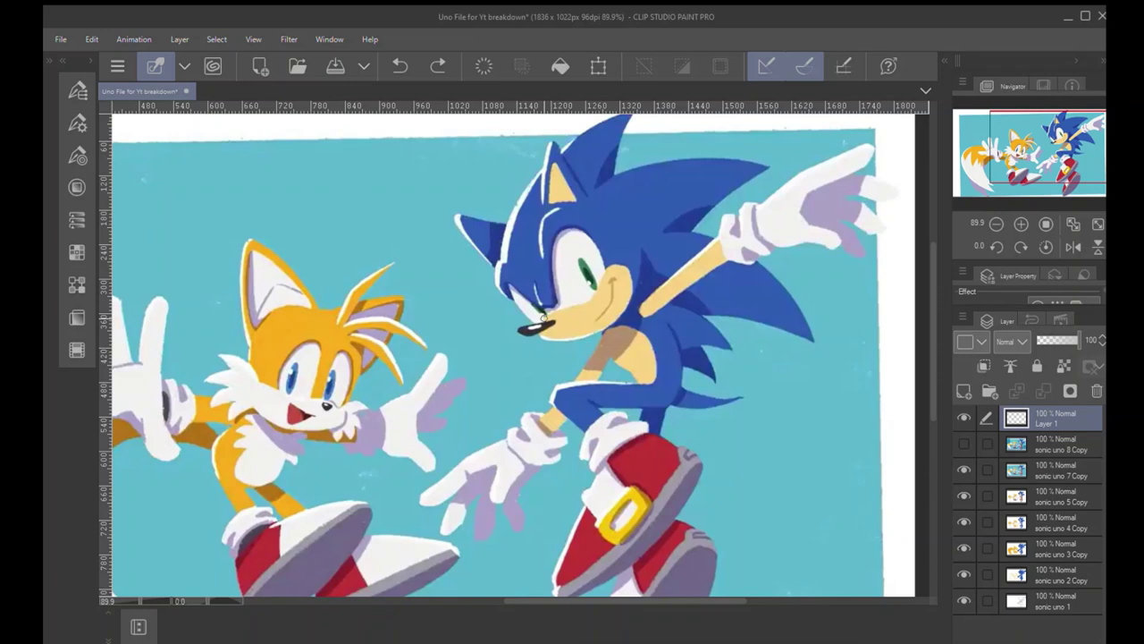
Draw a red stroke along the shadow on Sonic's back spikes below his raised arm, and undo it.
left_click_drag(597, 381, 583, 387)
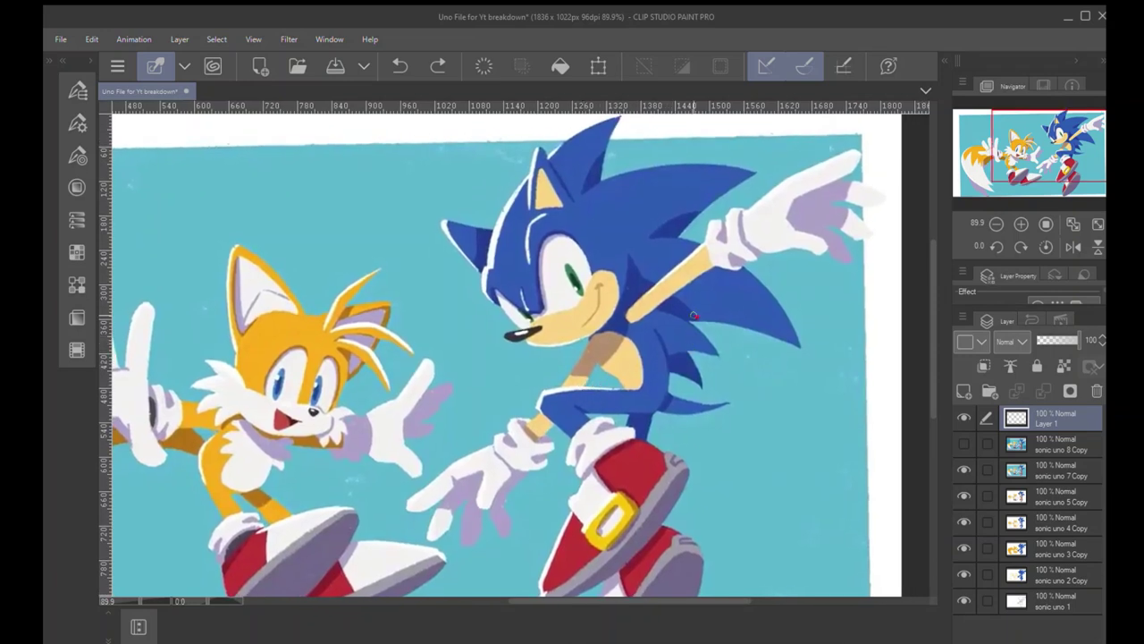
left_click_drag(666, 305, 701, 322)
key("ctrl+z")
Mark the shadows on Sonic's lowered glove and the area by Tails' raised glove in red, and undo the strokes.
mouse_move(596, 344)
left_mouse_down()
mouse_move(642, 376)
mouse_move(629, 245)
left_mouse_up()
mouse_move(466, 432)
left_mouse_down()
mouse_move(496, 398)
mouse_move(509, 438)
mouse_move(539, 433)
left_mouse_up()
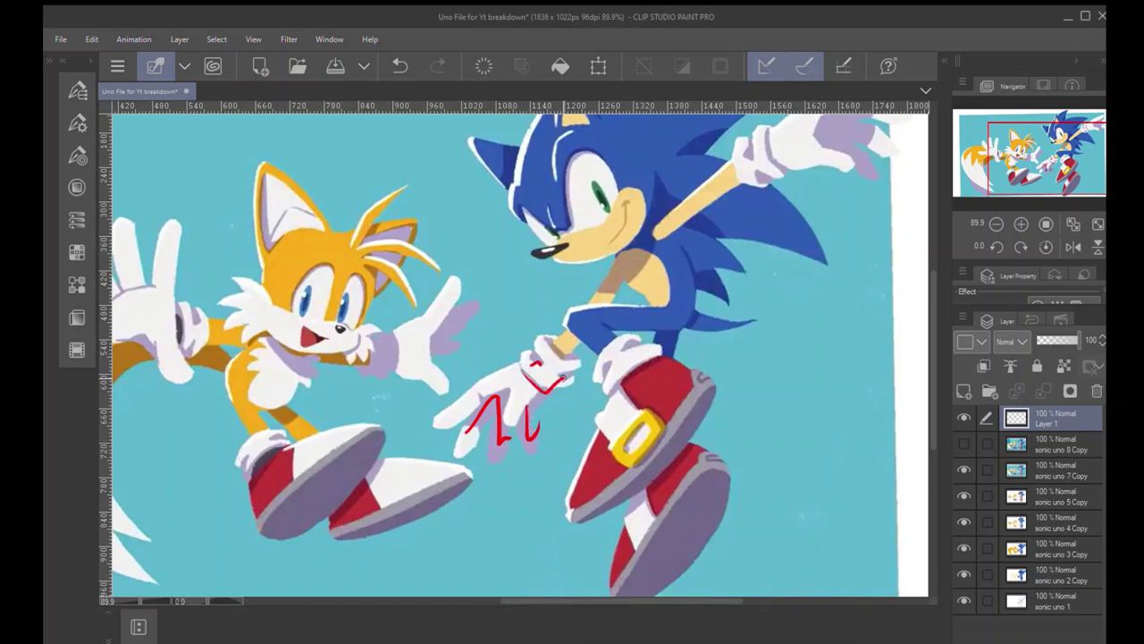
key("ctrl+z")
mouse_move(600, 295)
left_mouse_down()
mouse_move(551, 299)
mouse_move(474, 370)
mouse_move(527, 400)
left_mouse_up()
key("ctrl+z")
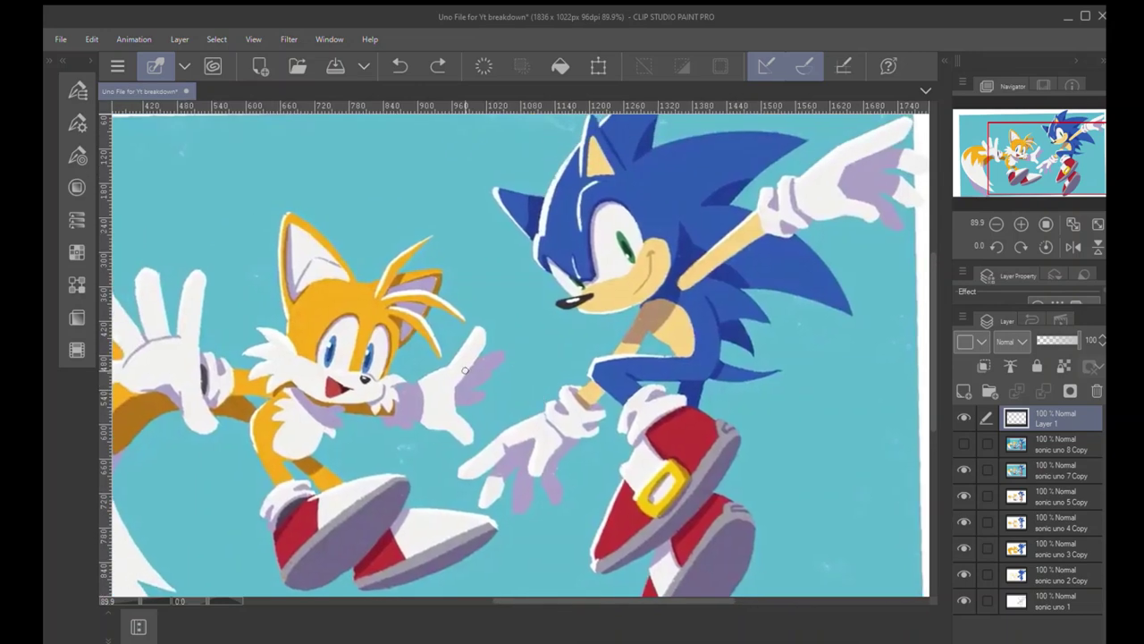
mouse_move(469, 298)
left_mouse_down()
mouse_move(497, 428)
mouse_move(438, 295)
left_mouse_up()
key("ctrl+z")
Hide the sonic uno 7 Copy layer to view Sonic's head at the flat-color stage.
mouse_move(599, 321)
left_mouse_down()
mouse_move(576, 383)
mouse_move(540, 409)
left_mouse_up()
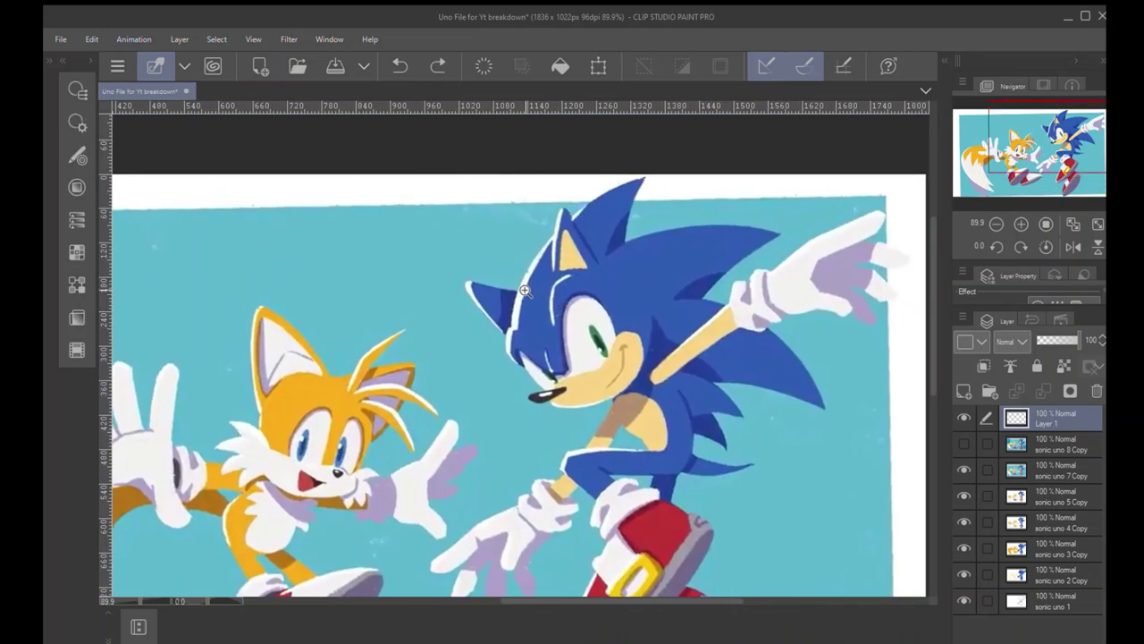
left_click_drag(525, 287, 545, 289)
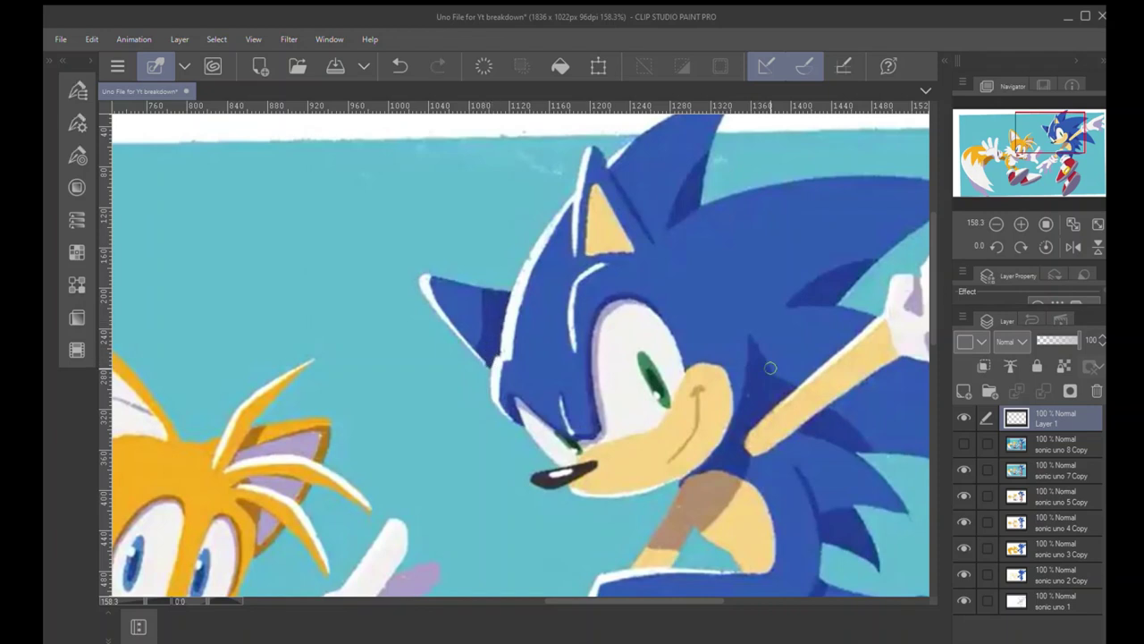
left_click(962, 470)
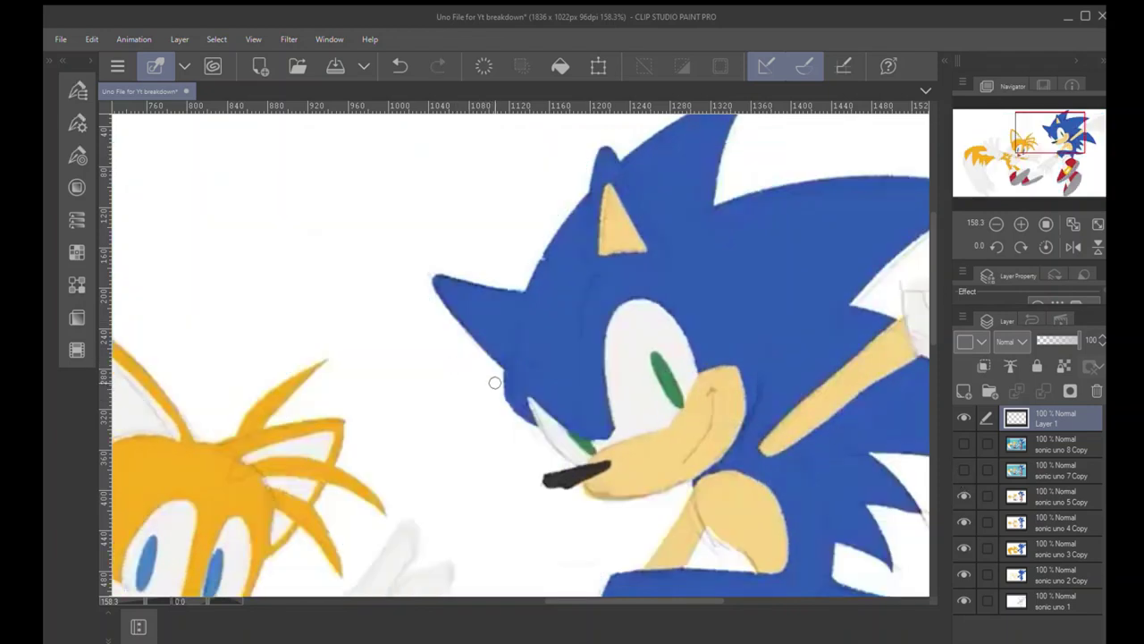
Trace the front edge of Sonic's head and far ear in red, circle the ear, and undo both marks.
mouse_move(535, 420)
left_mouse_down()
mouse_move(504, 402)
mouse_move(420, 292)
mouse_move(524, 288)
mouse_move(599, 191)
left_mouse_up()
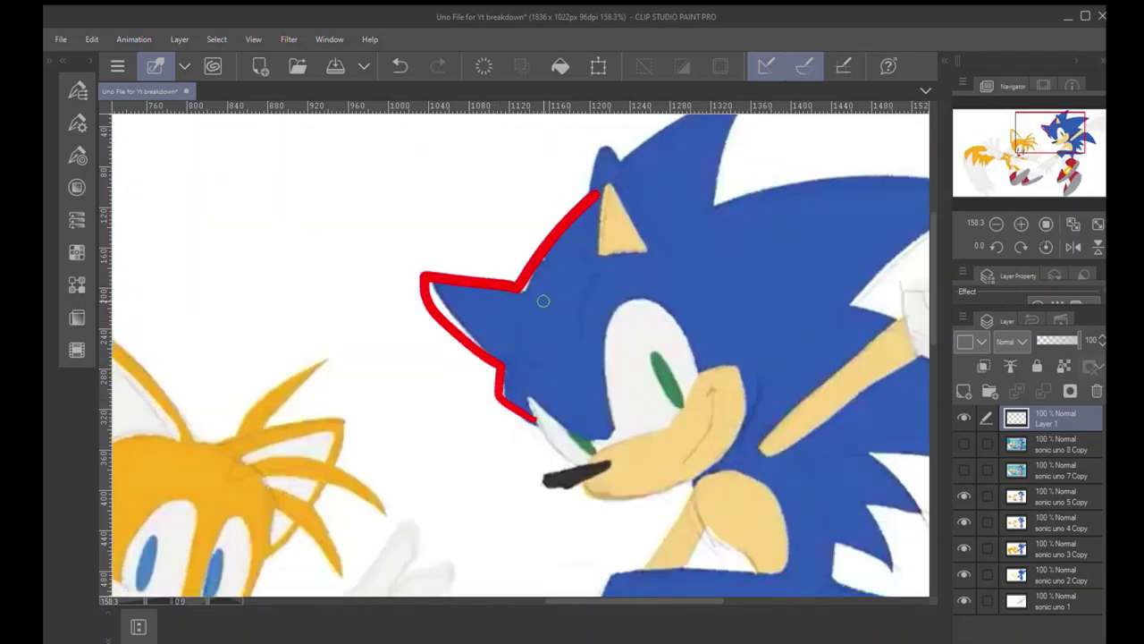
mouse_move(529, 327)
left_mouse_down()
mouse_move(549, 255)
mouse_move(420, 357)
left_mouse_up()
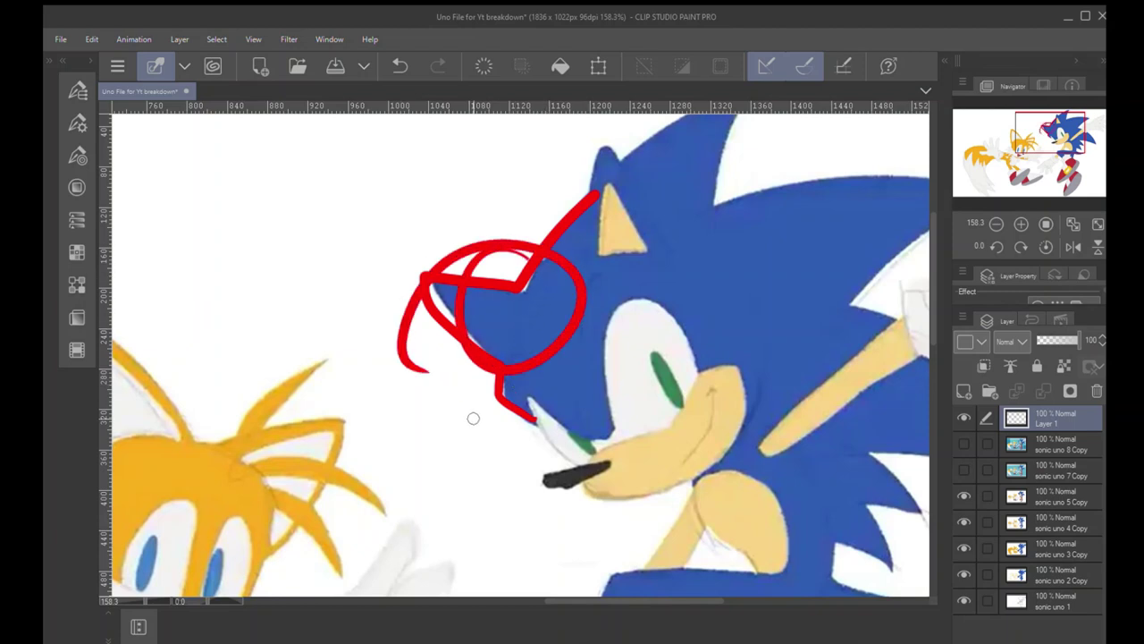
key("ctrl+z")
key("ctrl+z")
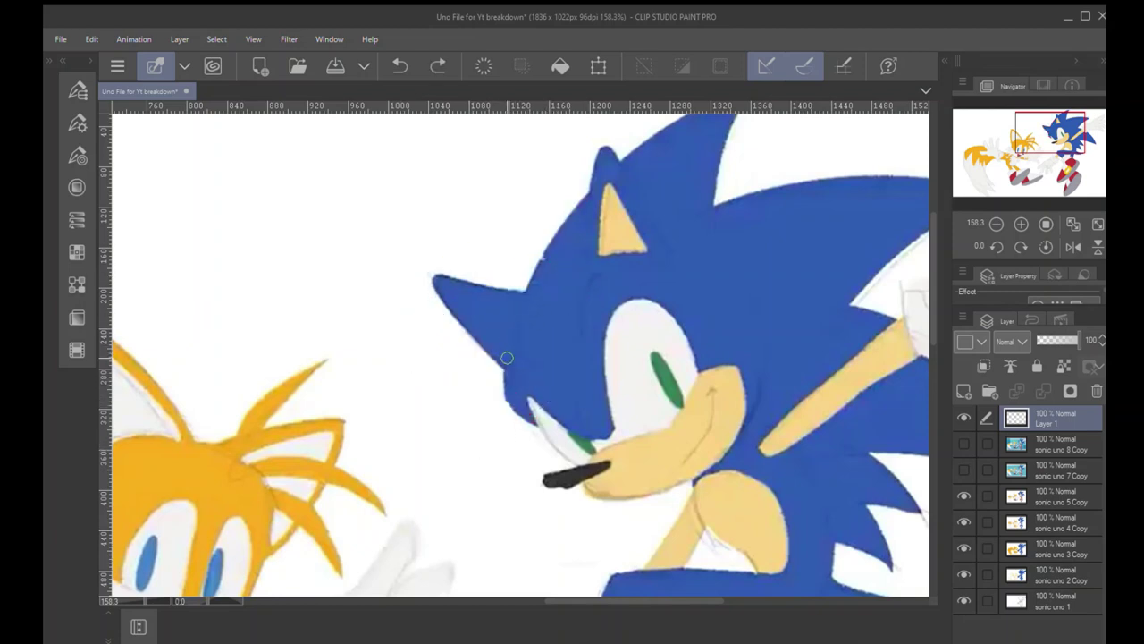
Fill the far ear's shadow in red, and mark the shadows along the near ear and the upper head spikes.
mouse_move(506, 356)
left_mouse_down()
mouse_move(452, 279)
mouse_move(519, 294)
mouse_move(503, 363)
left_mouse_up()
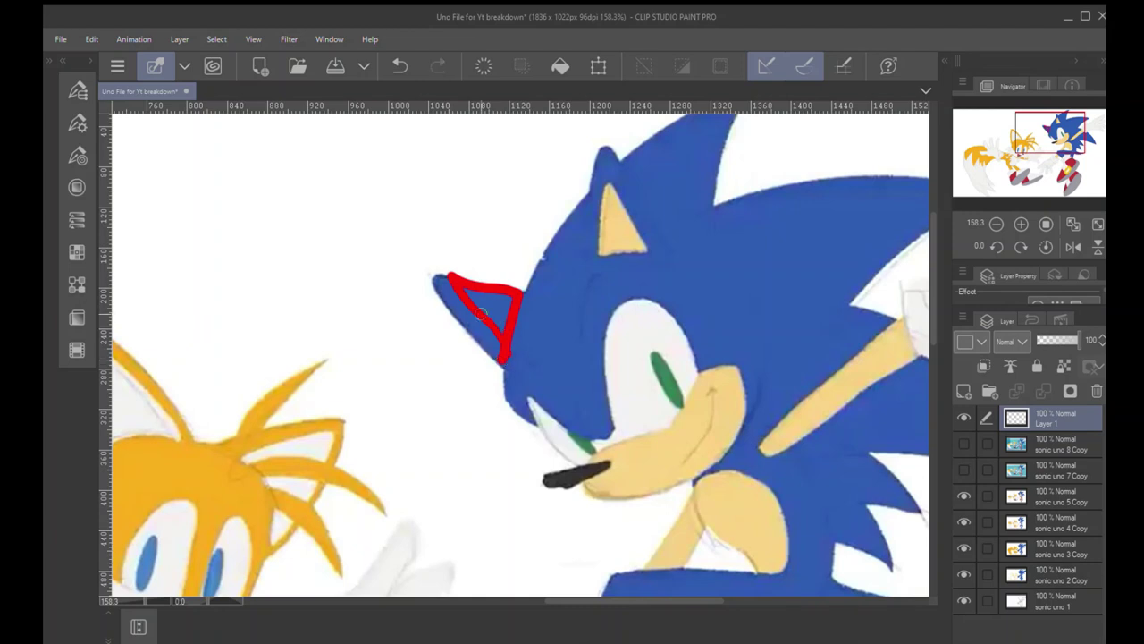
mouse_move(464, 286)
left_mouse_down()
mouse_move(492, 317)
mouse_move(501, 295)
mouse_move(515, 301)
left_mouse_up()
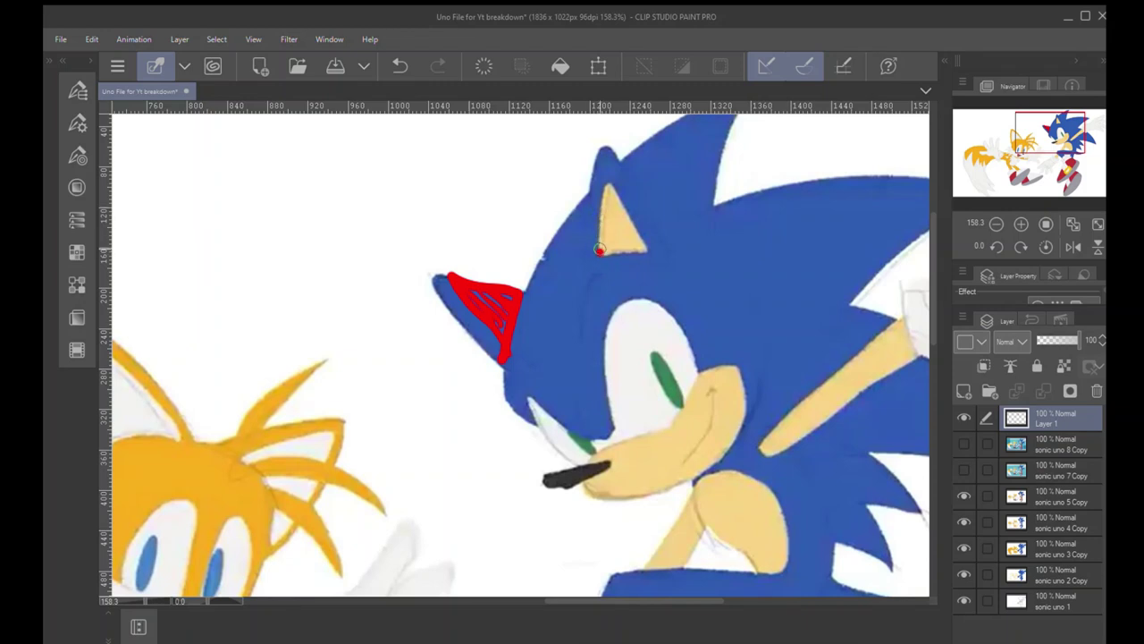
mouse_move(599, 250)
left_mouse_down()
mouse_move(603, 171)
mouse_move(643, 240)
left_mouse_up()
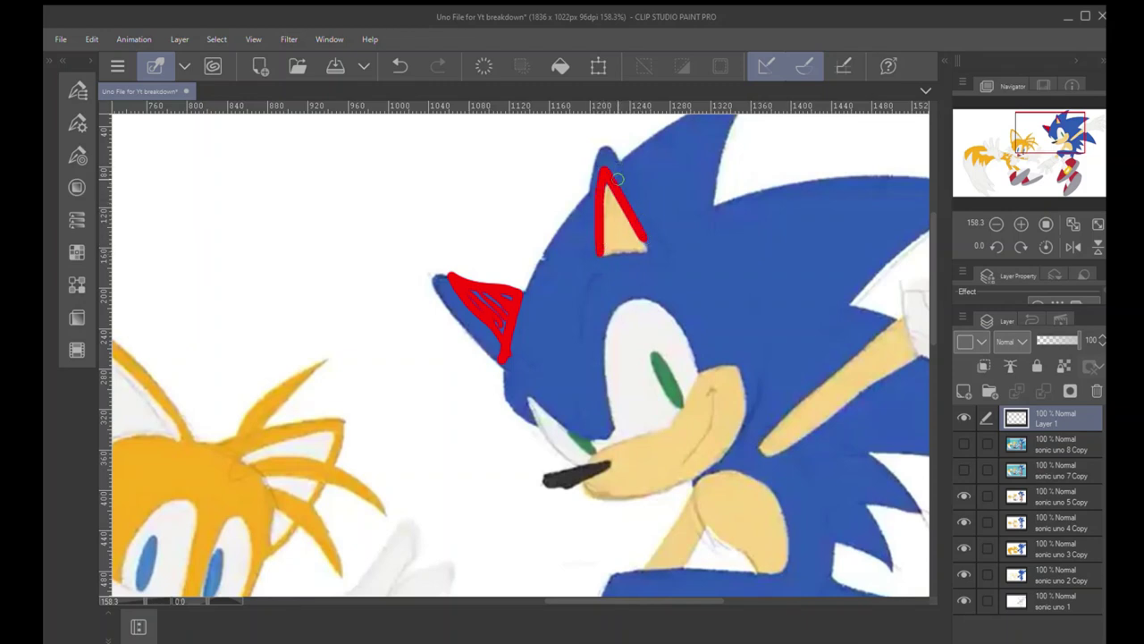
mouse_move(617, 179)
left_mouse_down()
mouse_move(608, 148)
mouse_move(660, 245)
left_mouse_up()
mouse_move(659, 206)
left_mouse_down()
mouse_move(634, 291)
mouse_move(666, 260)
mouse_move(670, 217)
mouse_move(661, 295)
mouse_move(817, 274)
mouse_move(666, 384)
left_mouse_up()
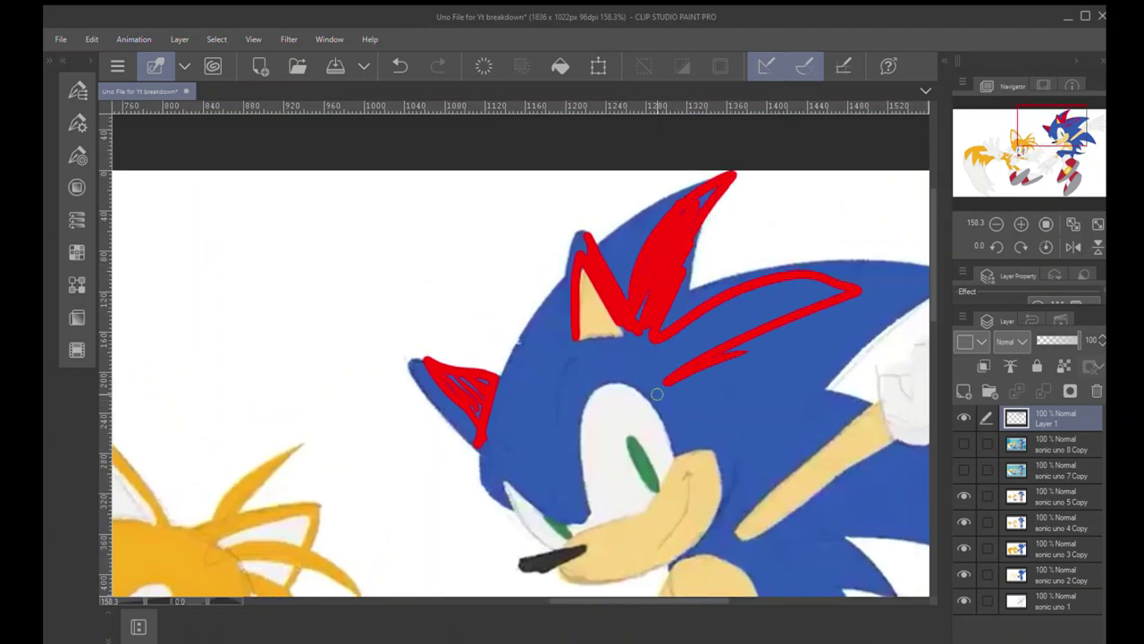
Undo all the red shadow marks on Sonic's ears and head spikes.
key("ctrl+z")
key("ctrl+z")
key("ctrl+z")
key("ctrl+z")
key("ctrl+z")
key("ctrl+z")
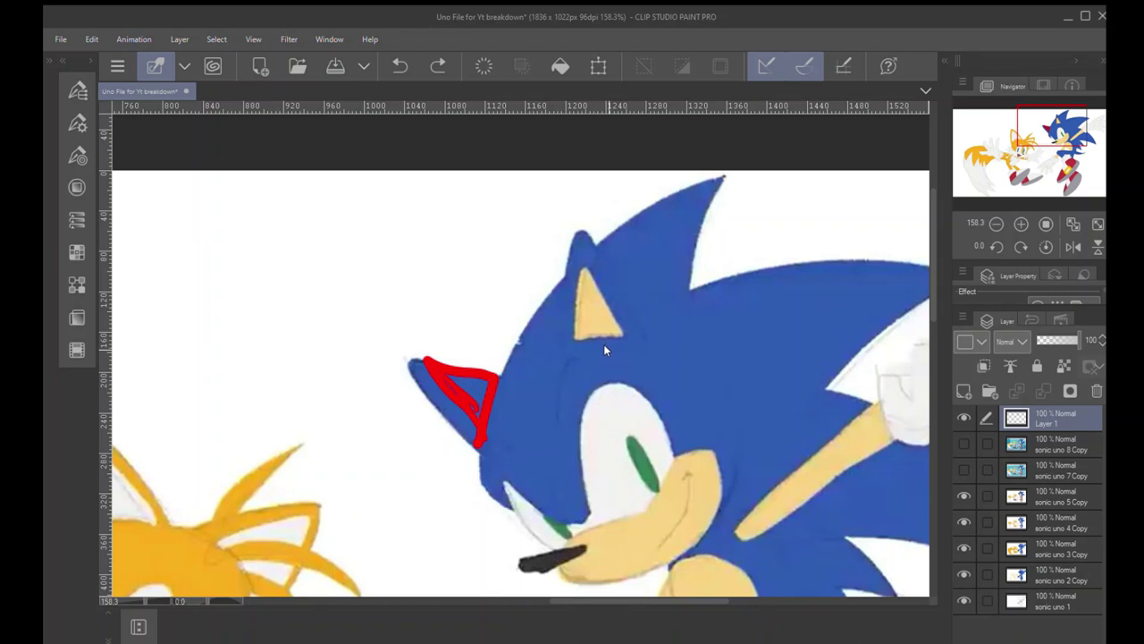
key("ctrl+z")
key("ctrl+z")
key("ctrl+z")
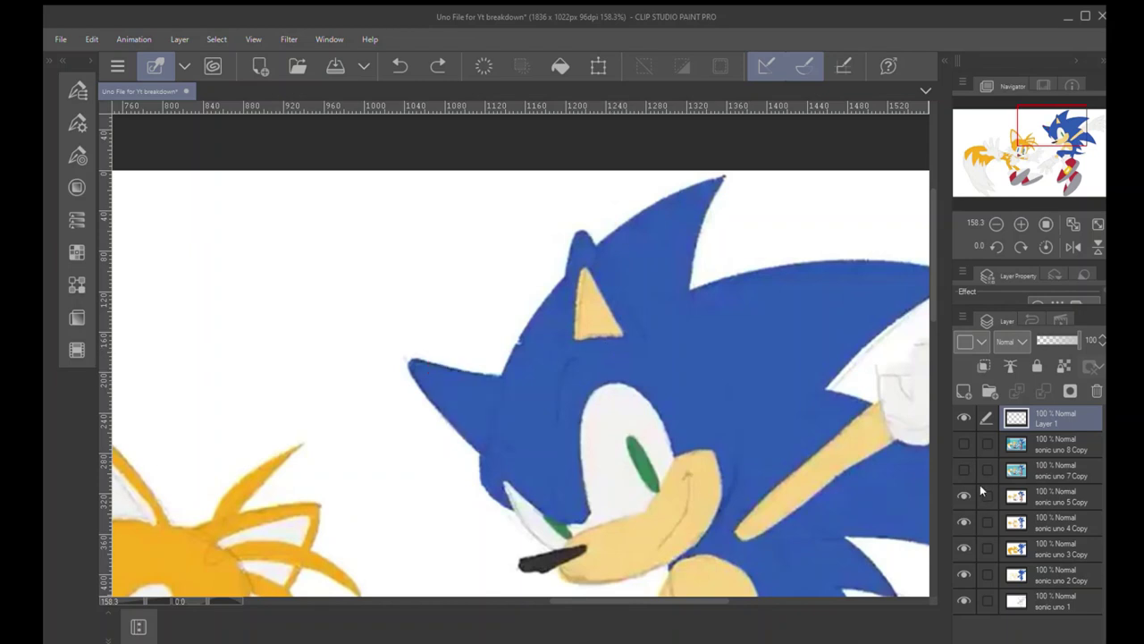
Show the sonic uno 7 Copy layer again to view the shading on Sonic's head.
left_click(963, 468)
left_click_drag(492, 411, 450, 309)
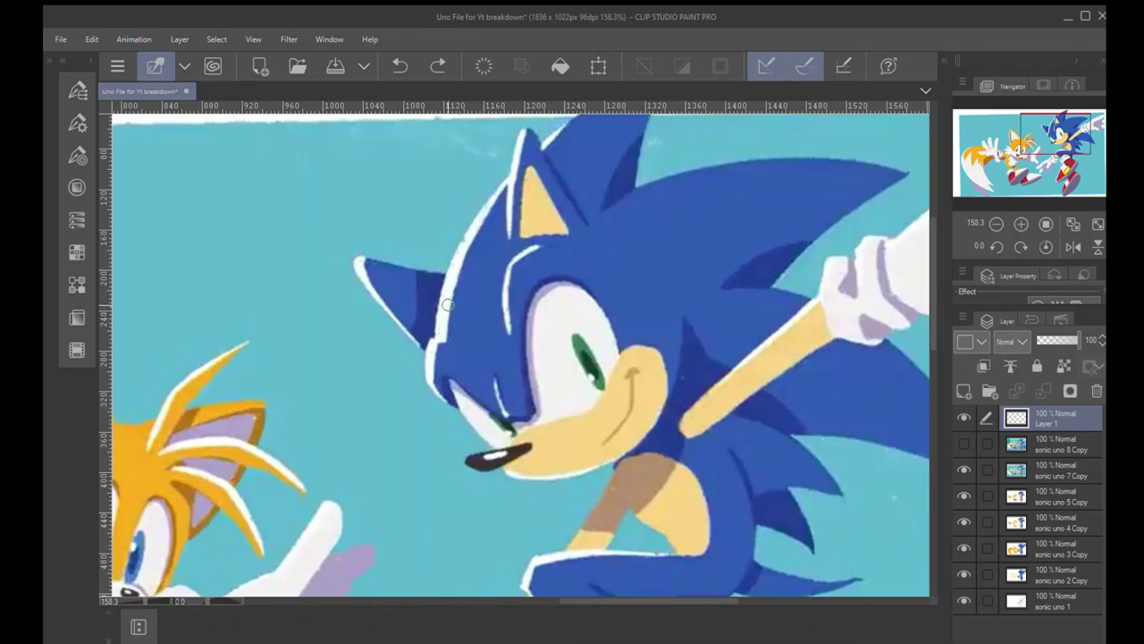
scroll(425, 407, "up", 1)
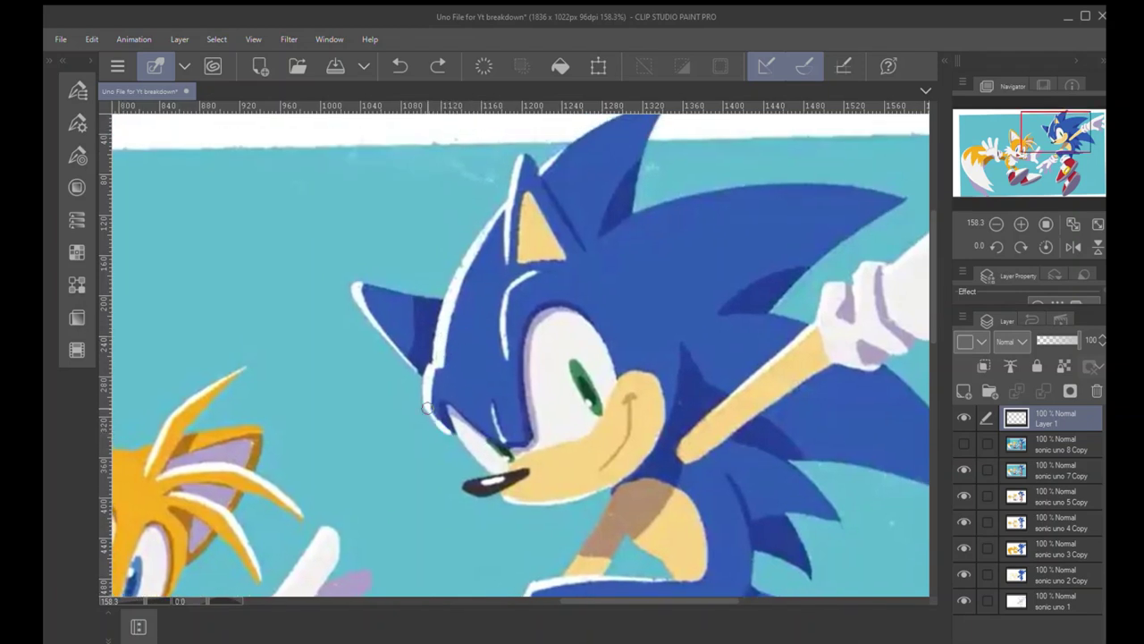
Trace the rim highlight along the front of Sonic's head in white, and undo the strokes.
left_click_drag(438, 366, 536, 195)
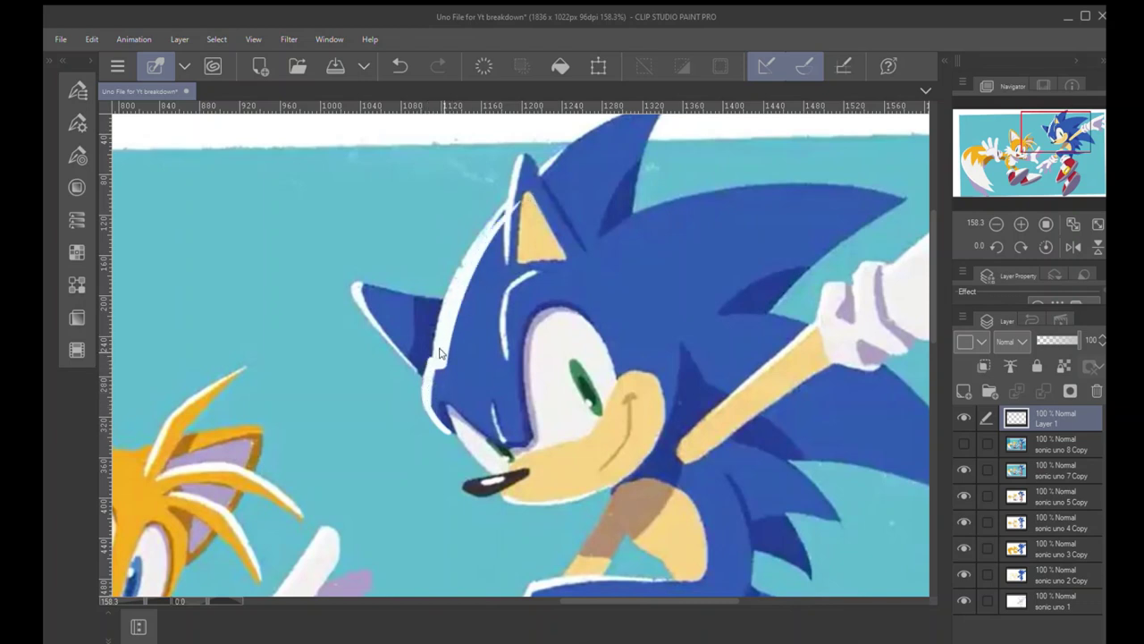
key("ctrl+z")
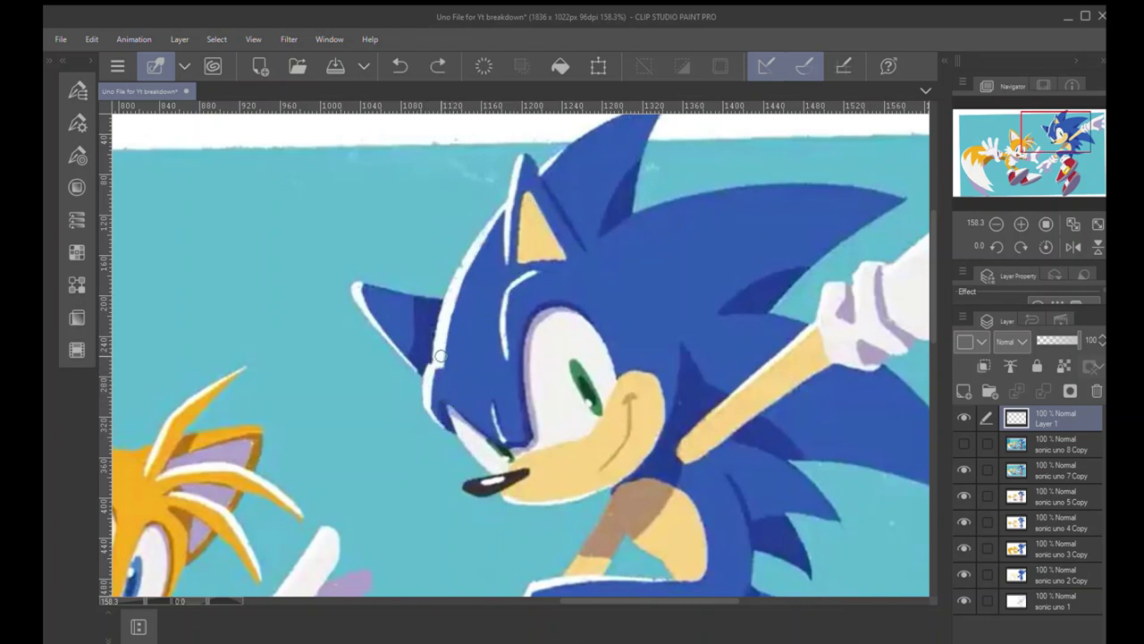
left_click_drag(438, 357, 508, 218)
key("ctrl+z")
Outline the shadow at the base of Sonic's far ear in white, and undo the outline.
left_click_drag(408, 352, 419, 294)
key("ctrl+z")
mouse_move(407, 358)
left_mouse_down()
mouse_move(412, 297)
mouse_move(441, 304)
left_mouse_up()
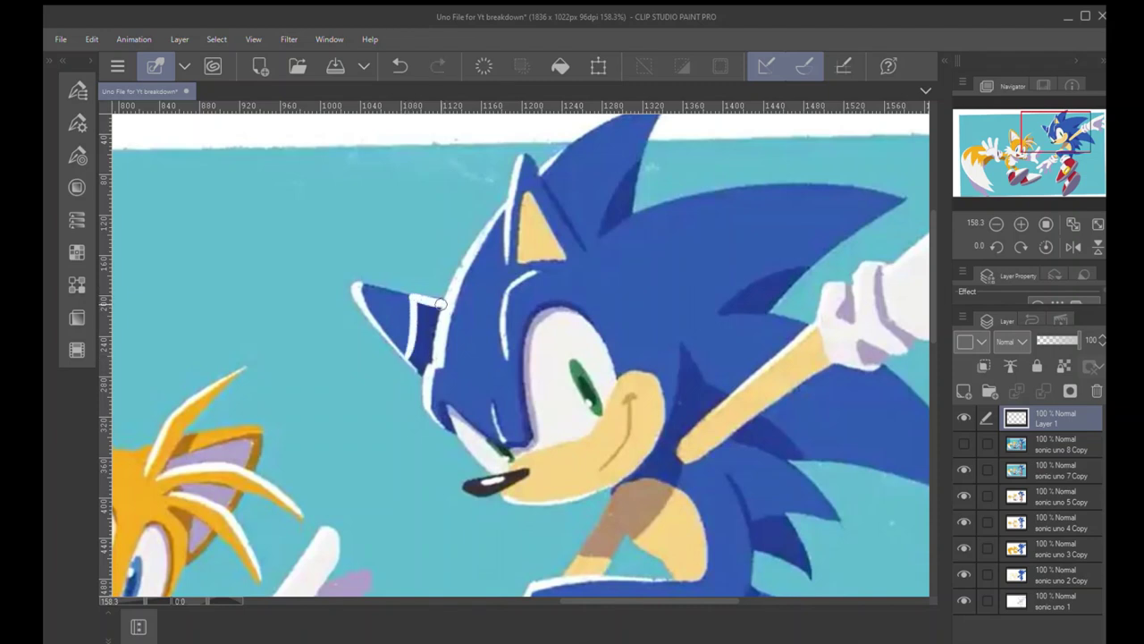
key("ctrl+z")
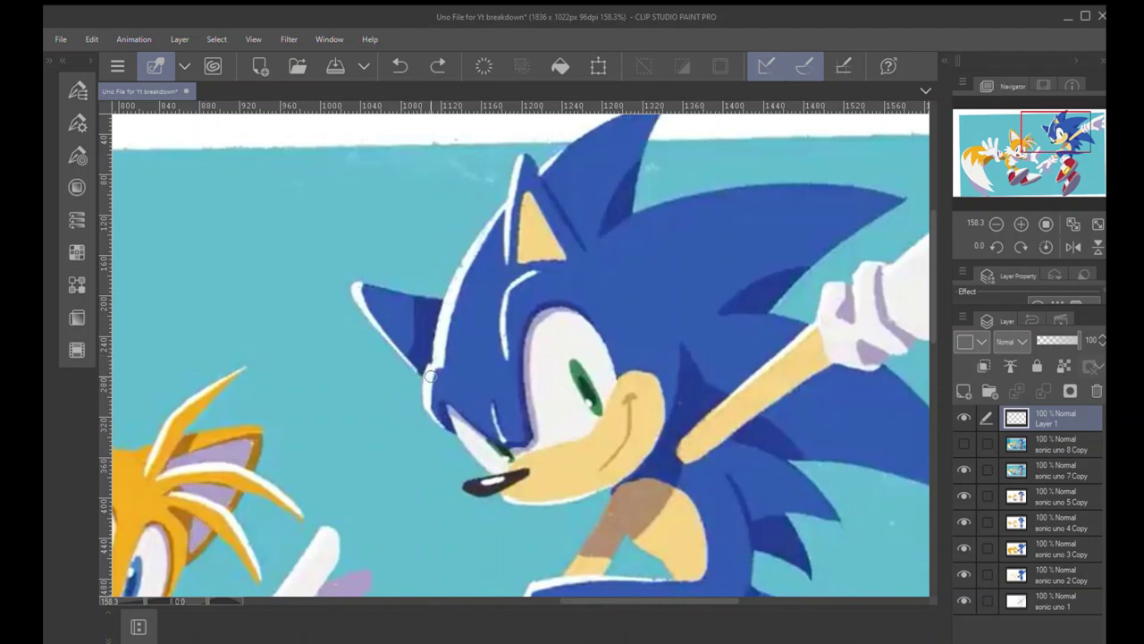
Draw white strokes over Sonic's forehead highlight and across his face, and undo them.
left_click_drag(434, 363, 497, 220)
key("ctrl+z")
left_click_drag(440, 360, 480, 241)
key("ctrl+z")
mouse_move(506, 356)
left_mouse_down()
mouse_move(508, 286)
mouse_move(539, 273)
mouse_move(470, 319)
mouse_move(462, 298)
left_mouse_up()
key("ctrl+z")
key("ctrl+z")
mouse_move(493, 404)
left_mouse_down()
mouse_move(500, 440)
mouse_move(527, 450)
mouse_move(579, 412)
mouse_move(564, 420)
mouse_move(565, 441)
left_mouse_up()
key("ctrl+z")
key("ctrl+z")
Draw white curves around the tip and front of Sonic's near ear, and undo them.
mouse_move(488, 271)
left_mouse_down()
mouse_move(512, 157)
mouse_move(537, 200)
left_mouse_up()
left_click_drag(506, 155, 445, 273)
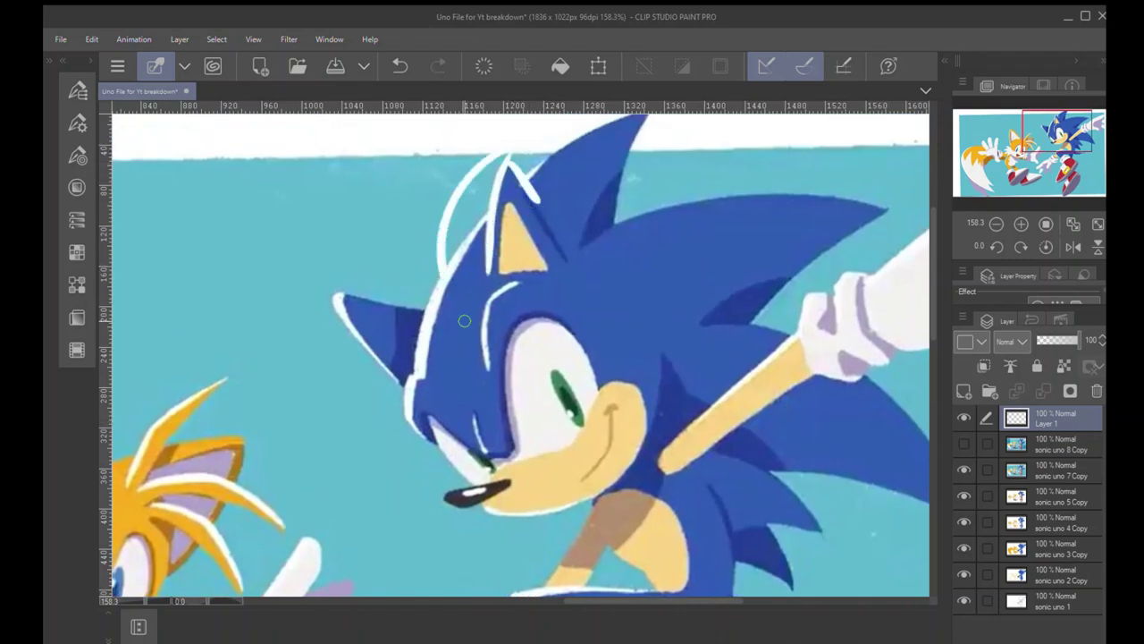
left_click_drag(464, 320, 466, 315)
key("ctrl+z")
key("ctrl+z")
key("ctrl+z")
key("ctrl+z")
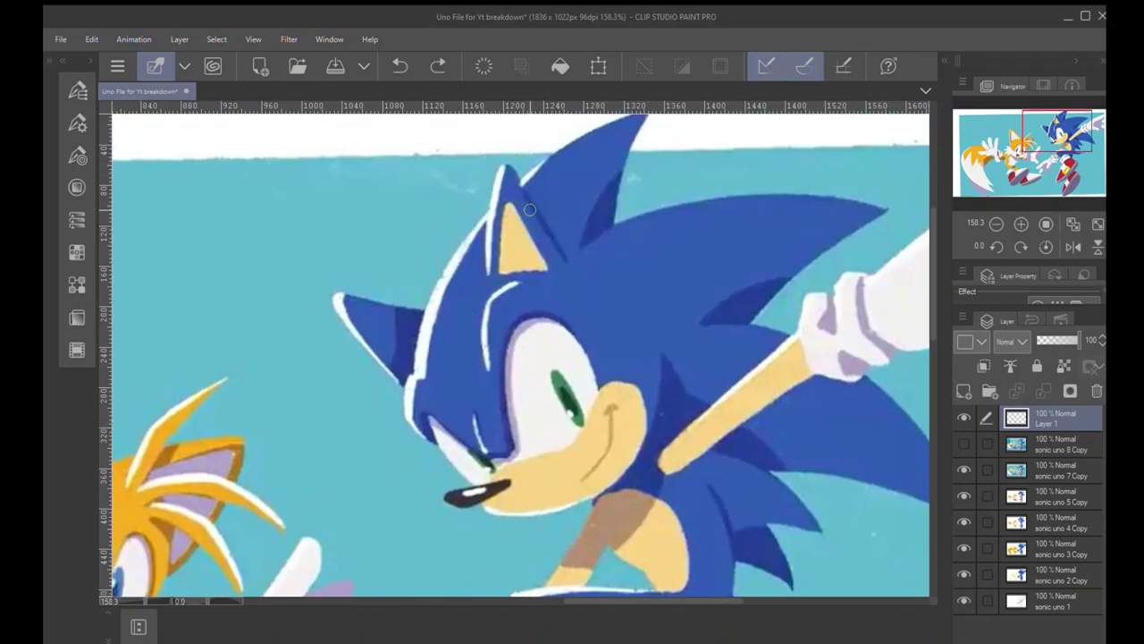
Circle the thin shadows behind Sonic's near ear and on his upper back in white, and undo the circles.
mouse_move(529, 209)
left_mouse_down()
mouse_move(522, 184)
mouse_move(540, 171)
left_mouse_up()
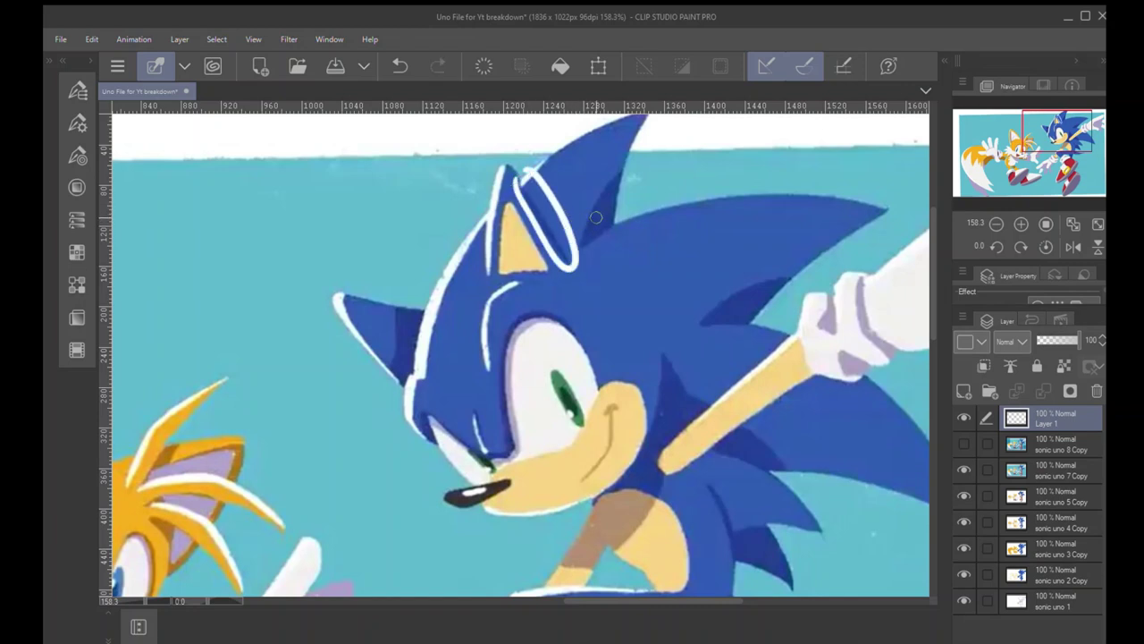
mouse_move(734, 465)
left_mouse_down()
mouse_move(677, 384)
mouse_move(688, 456)
mouse_move(651, 390)
left_mouse_up()
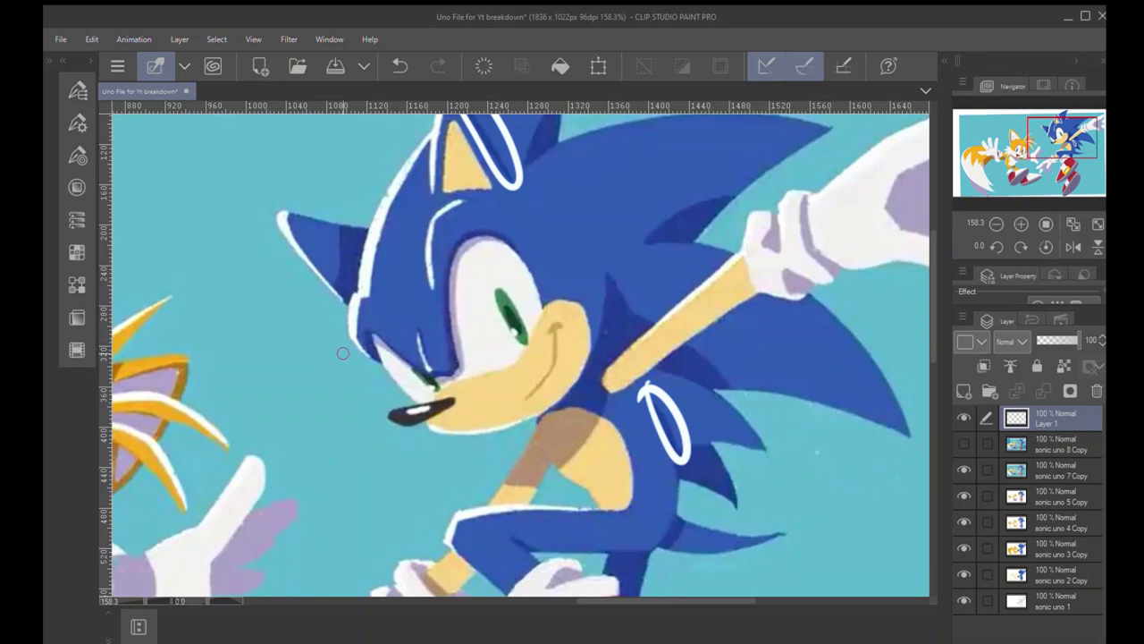
scroll(490, 307, "up", 2)
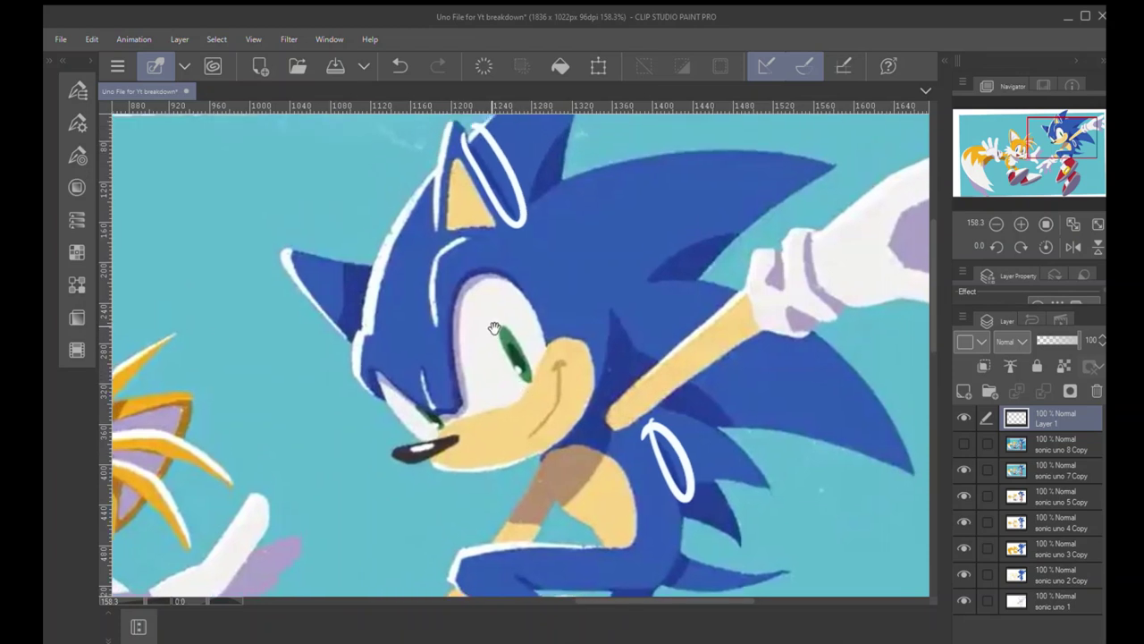
left_click(76, 60)
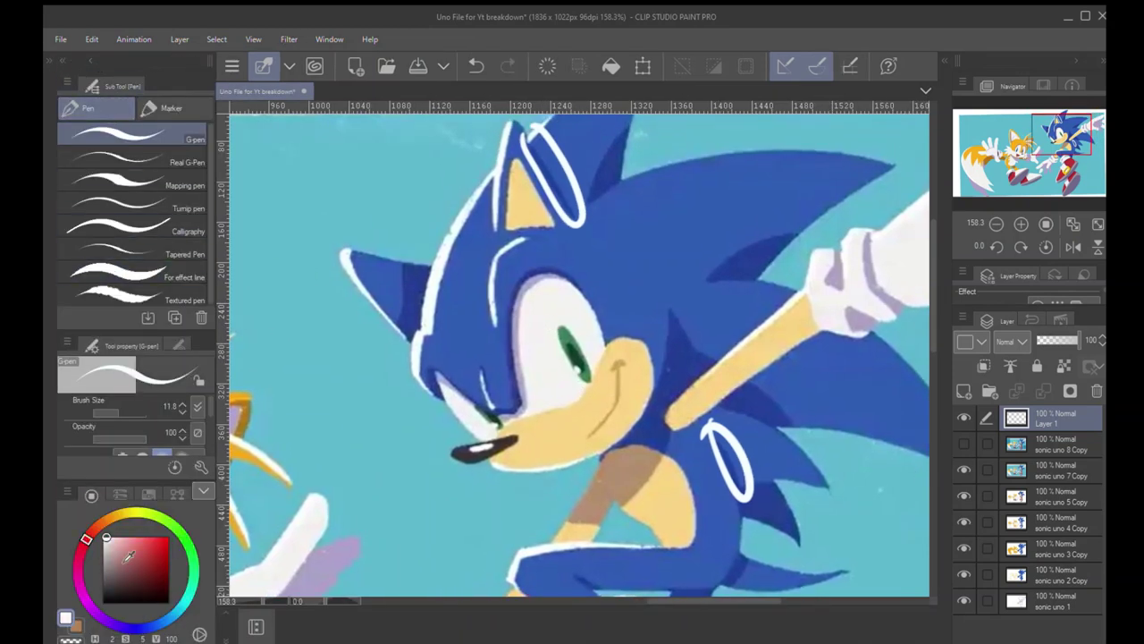
left_click(89, 60)
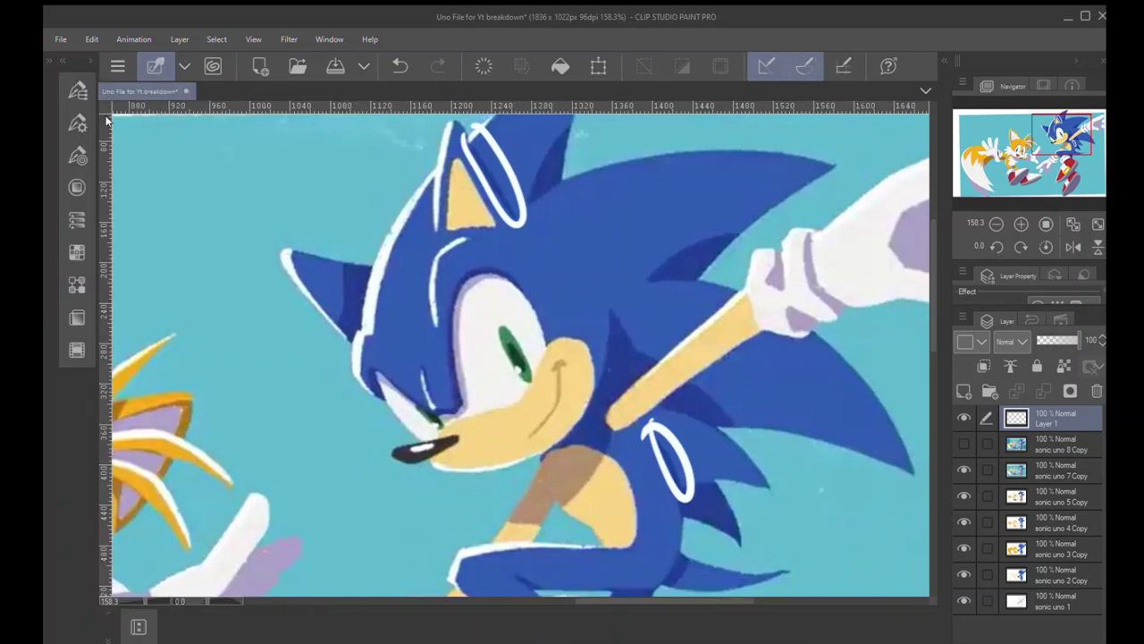
key("ctrl+z")
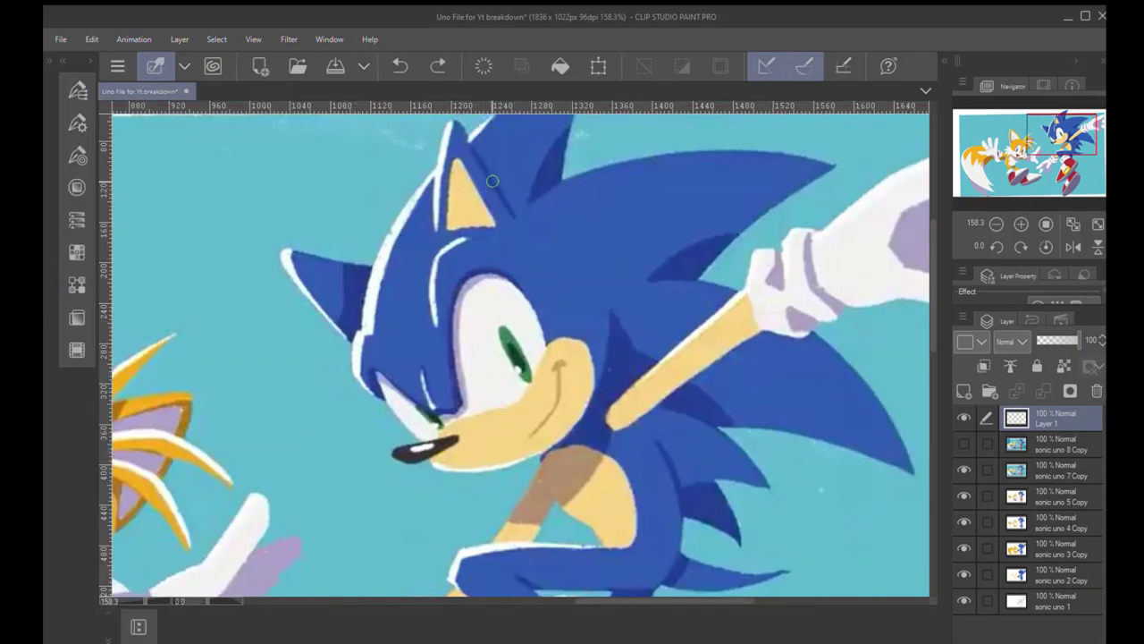
Circle the thin shadows behind Sonic's near ear, on his upper back and on his bent knee in red.
left_click_drag(492, 180, 478, 217)
left_click_drag(443, 151, 451, 139)
mouse_move(647, 426)
left_mouse_down()
mouse_move(634, 495)
mouse_move(624, 420)
left_mouse_up()
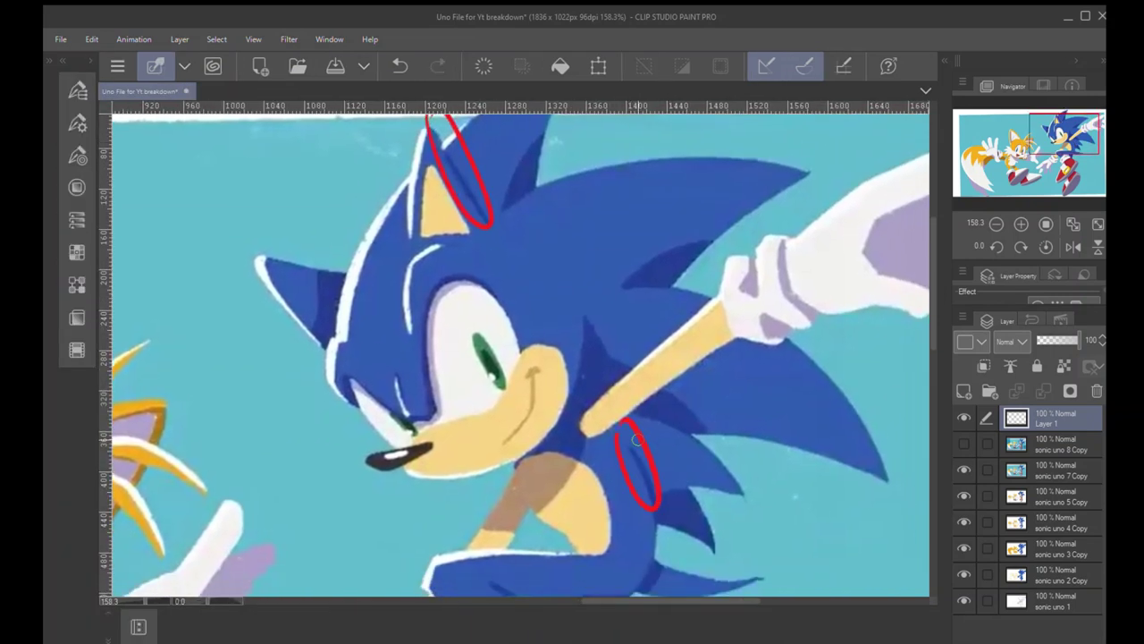
left_click_drag(691, 479, 683, 282)
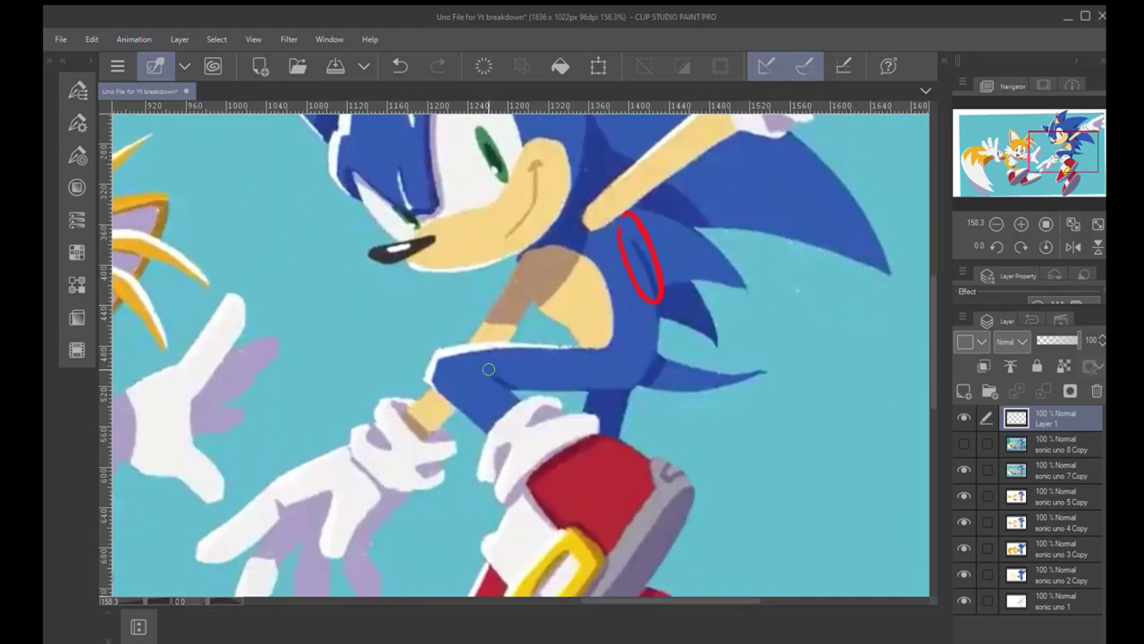
mouse_move(485, 367)
left_mouse_down()
mouse_move(478, 360)
mouse_move(561, 459)
left_mouse_up()
left_click_drag(531, 411, 555, 450)
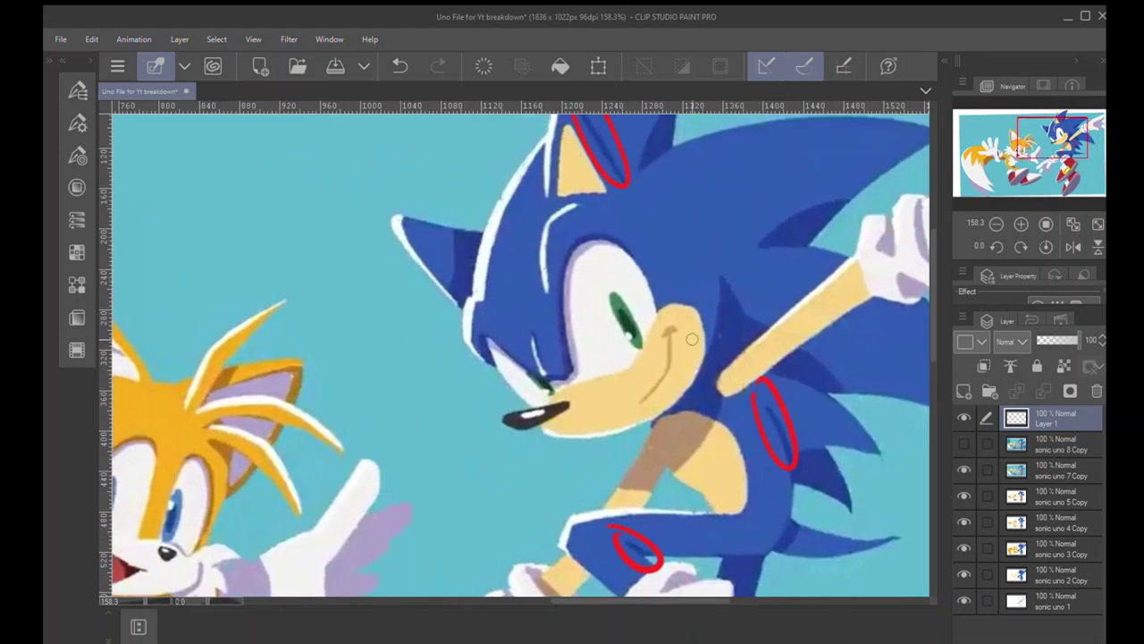
Circle the shadow edge behind Sonic's cheek in red, and undo all the red circles.
left_click_drag(717, 263, 715, 283)
left_click_drag(703, 349, 660, 341)
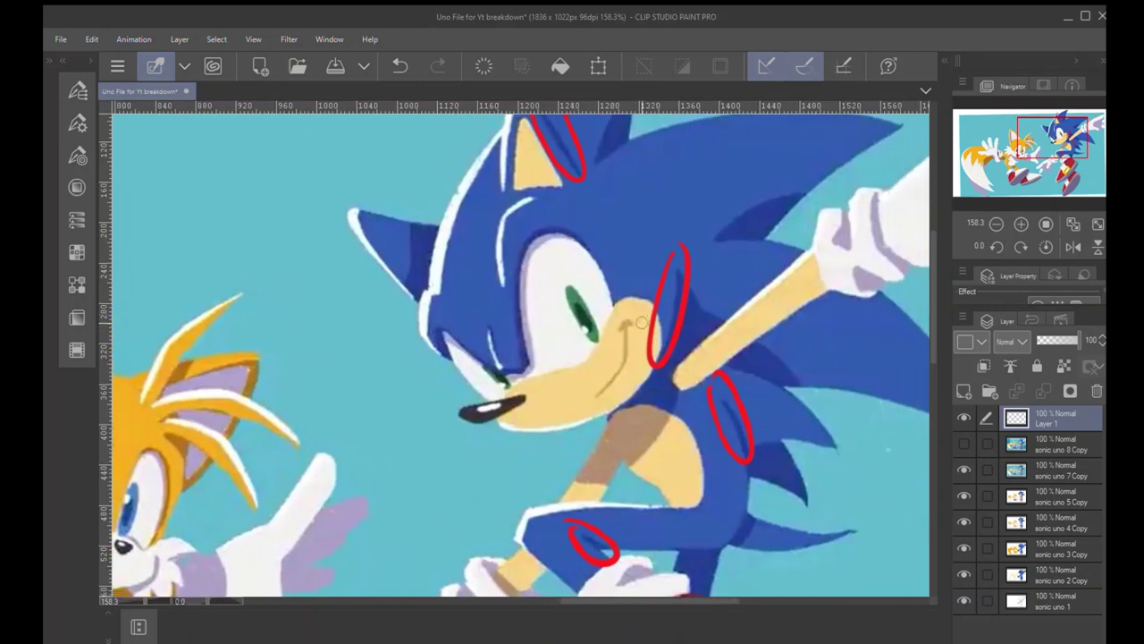
key("ctrl+z")
left_click_drag(581, 376, 517, 422)
key("ctrl+z")
key("ctrl+z")
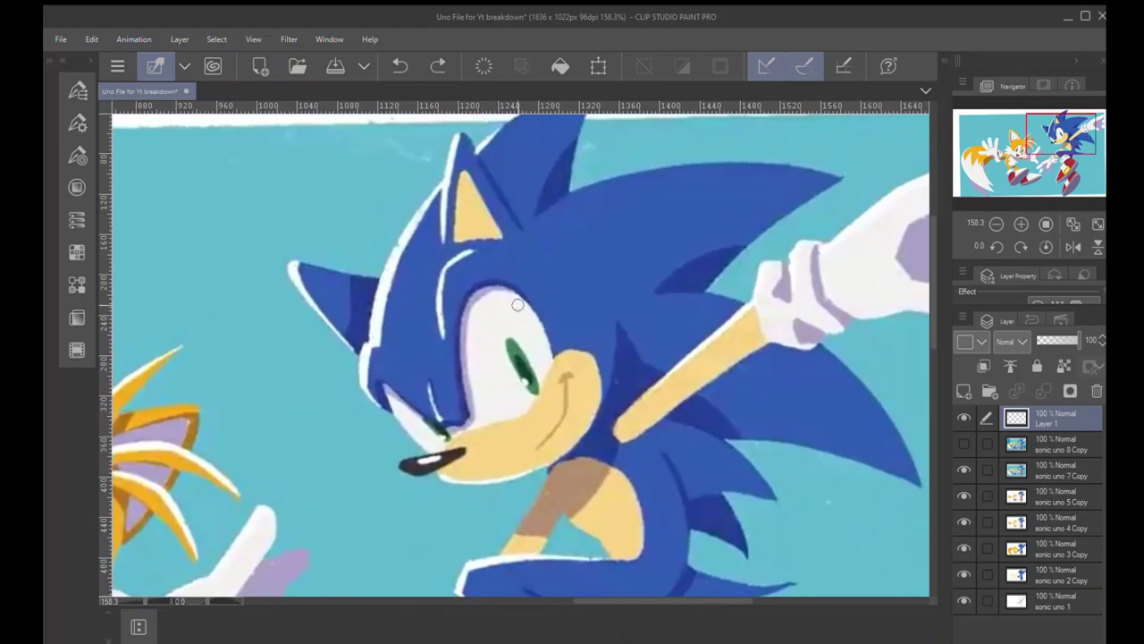
Trace the white highlights along Sonic's forehead edge and above his eye in red, and undo the strokes.
left_click_drag(400, 243, 413, 277)
mouse_move(388, 428)
left_mouse_down()
mouse_move(379, 374)
mouse_move(461, 219)
left_mouse_up()
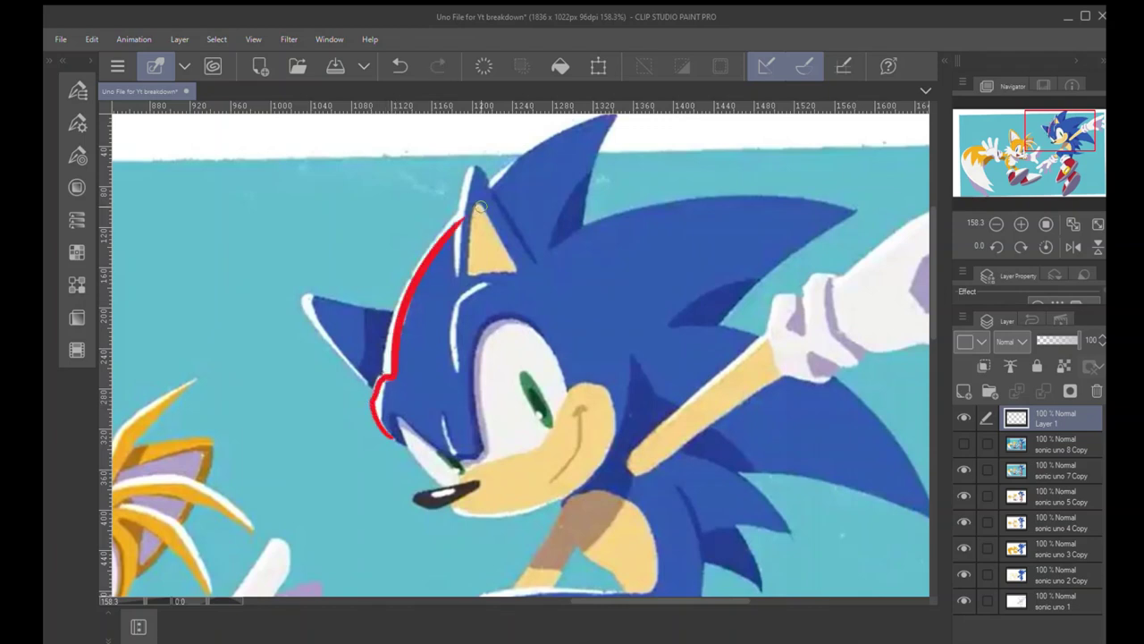
left_click_drag(457, 374, 490, 297)
key("ctrl+z")
key("ctrl+z")
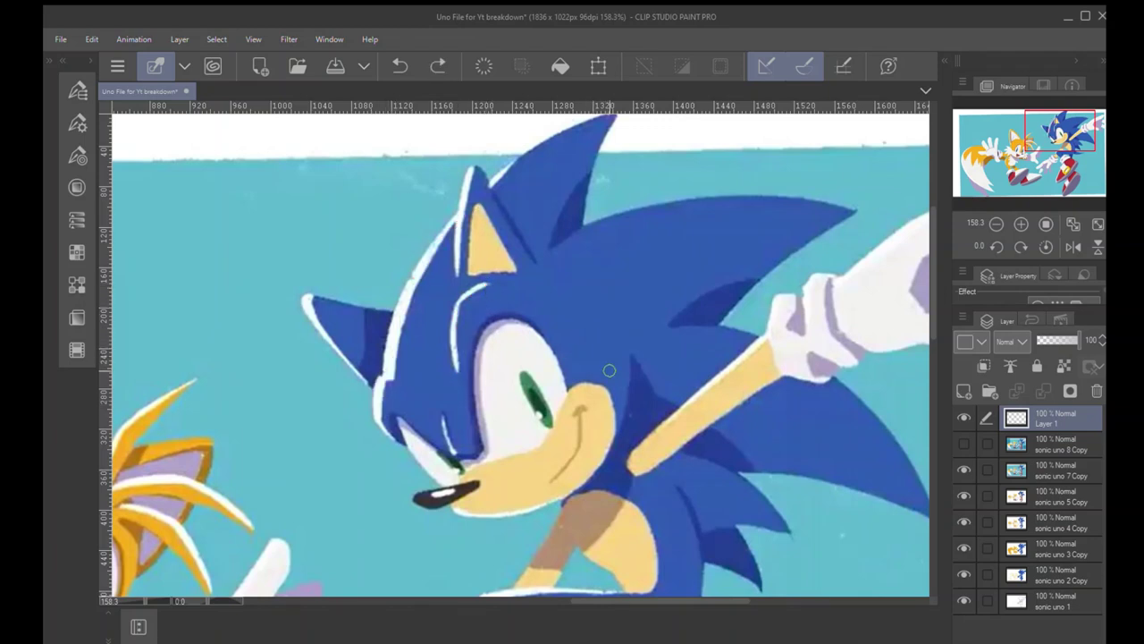
Trace the white highlight around Sonic's knee and along the top of his thigh in red, and undo each trace.
mouse_move(645, 543)
left_mouse_down()
mouse_move(584, 314)
mouse_move(595, 263)
left_mouse_up()
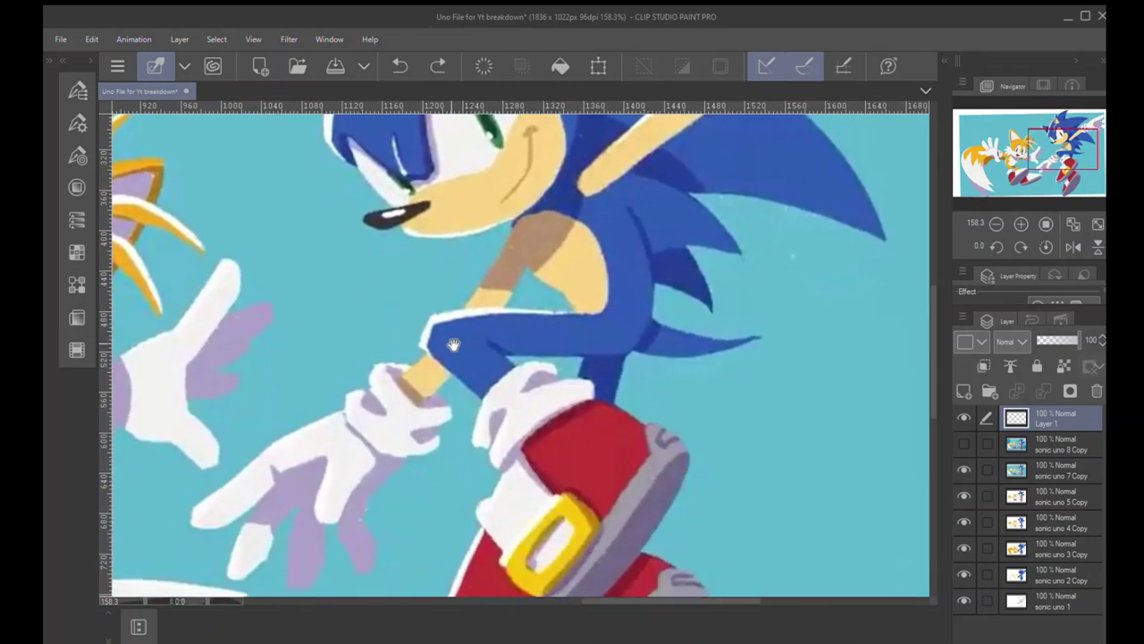
mouse_move(424, 341)
left_mouse_down()
mouse_move(503, 309)
mouse_move(565, 312)
left_mouse_up()
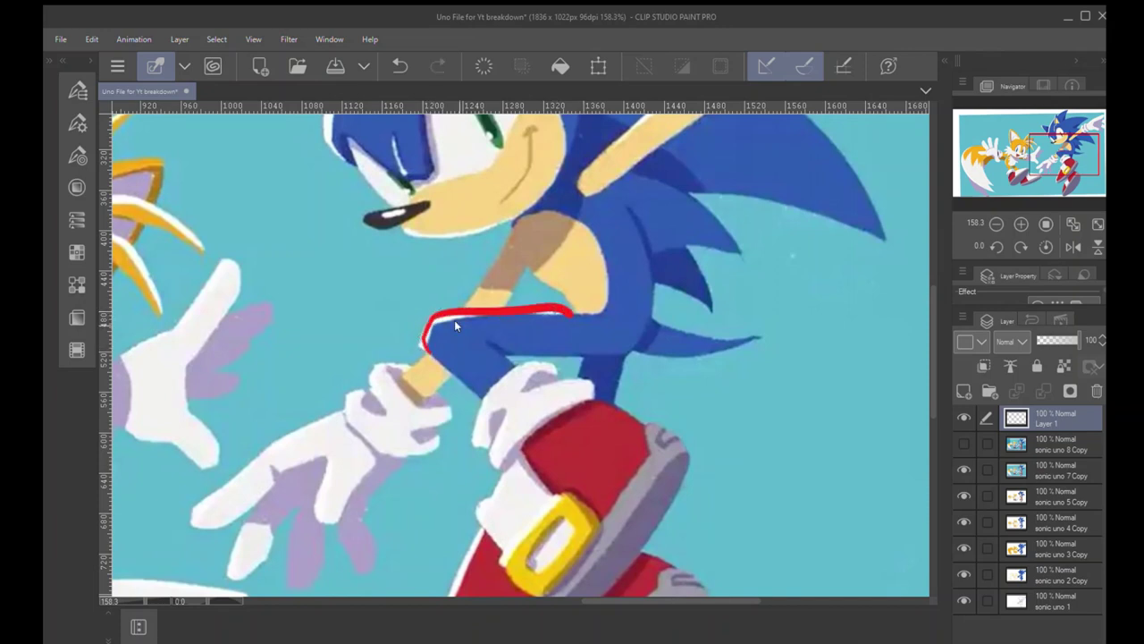
key("ctrl+z")
mouse_move(429, 353)
left_mouse_down()
mouse_move(438, 316)
mouse_move(482, 313)
left_mouse_up()
key("ctrl+z")
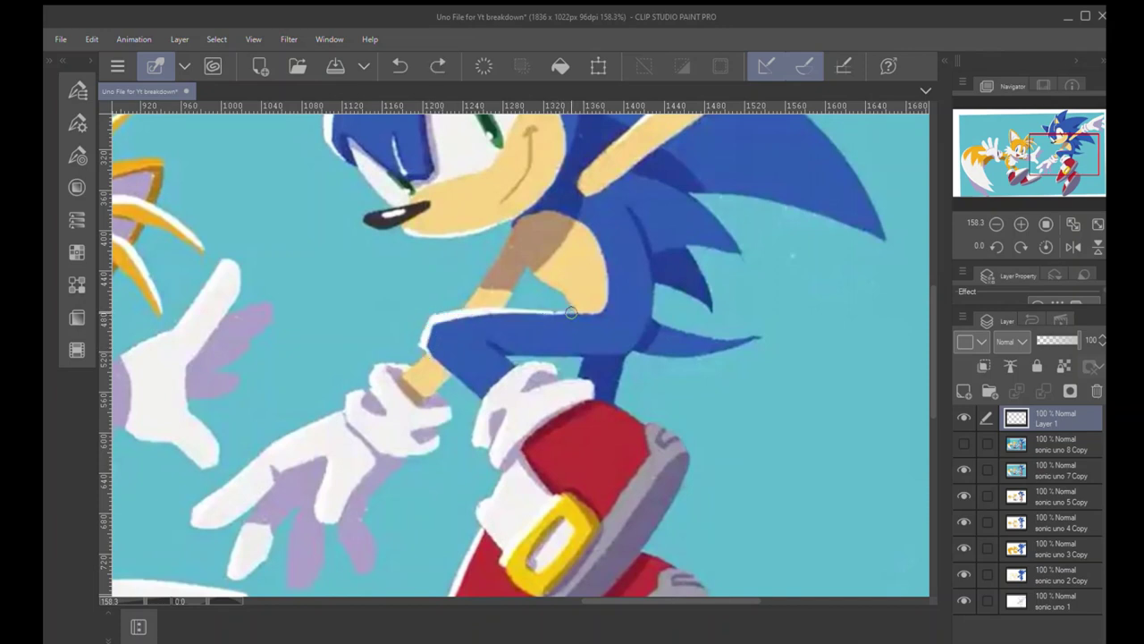
mouse_move(572, 308)
left_mouse_down()
mouse_move(438, 315)
mouse_move(435, 359)
left_mouse_up()
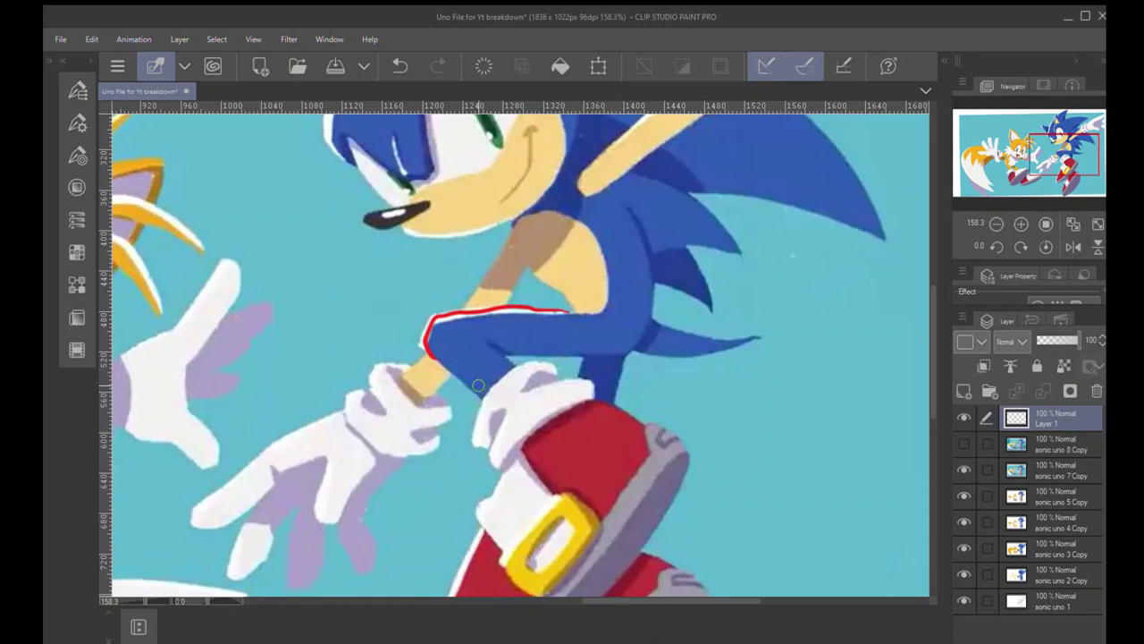
key("ctrl+z")
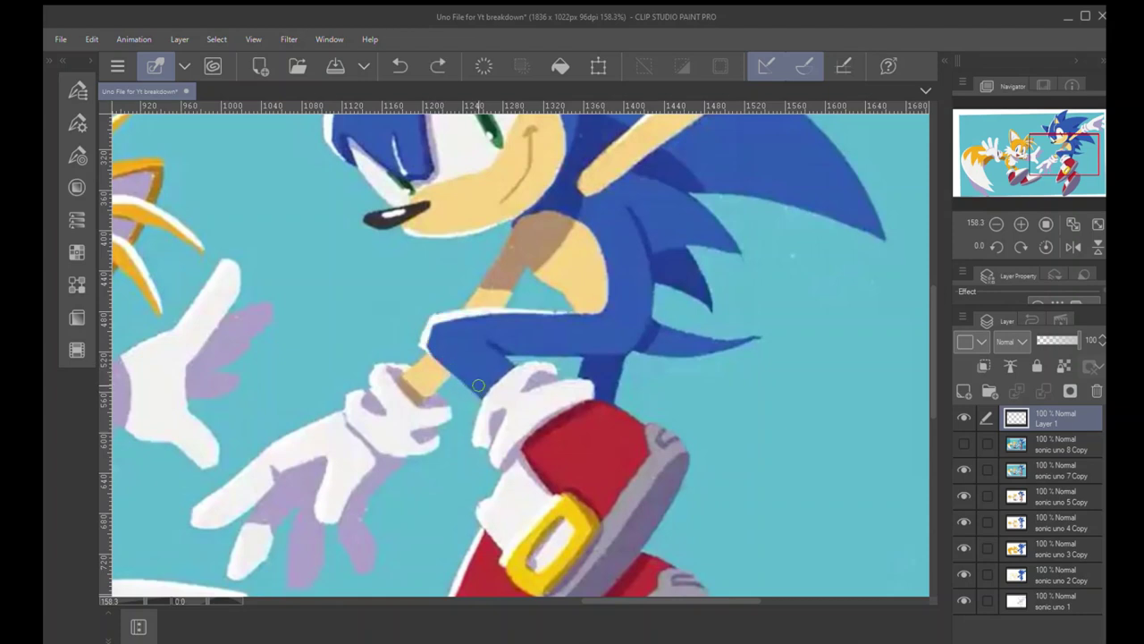
Draw separate red strokes below Sonic's knee and along the top of his thigh, and undo them.
left_click_drag(422, 345, 464, 387)
left_click_drag(454, 313, 598, 310)
mouse_move(443, 268)
left_mouse_down()
mouse_move(478, 243)
mouse_move(420, 357)
left_mouse_up()
key("ctrl+z")
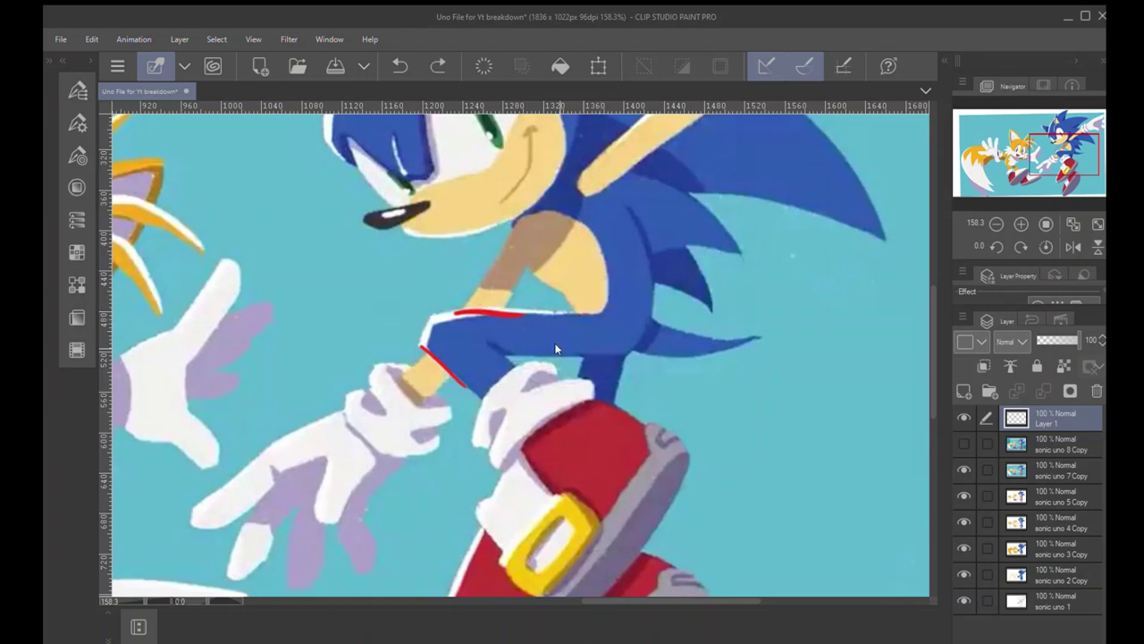
key("ctrl+z")
key("ctrl+z")
Mark and circle the small groove detail at the heel of Sonic's raised shoe in red, and undo the marks.
left_click_drag(552, 383, 496, 310)
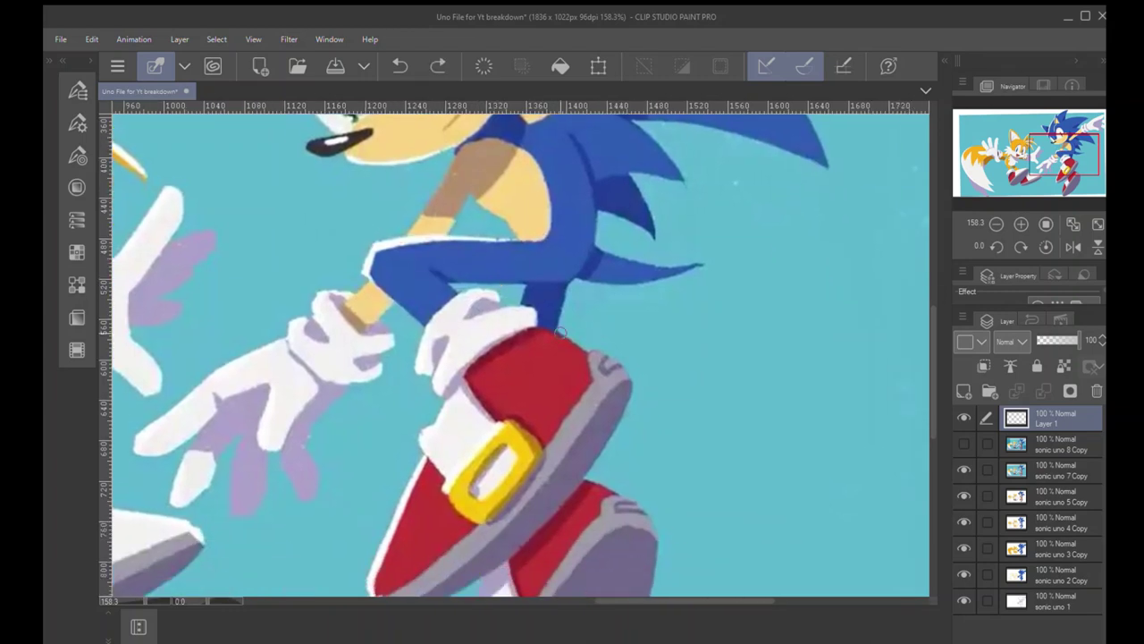
mouse_move(606, 356)
left_mouse_down()
mouse_move(600, 363)
mouse_move(626, 359)
left_mouse_up()
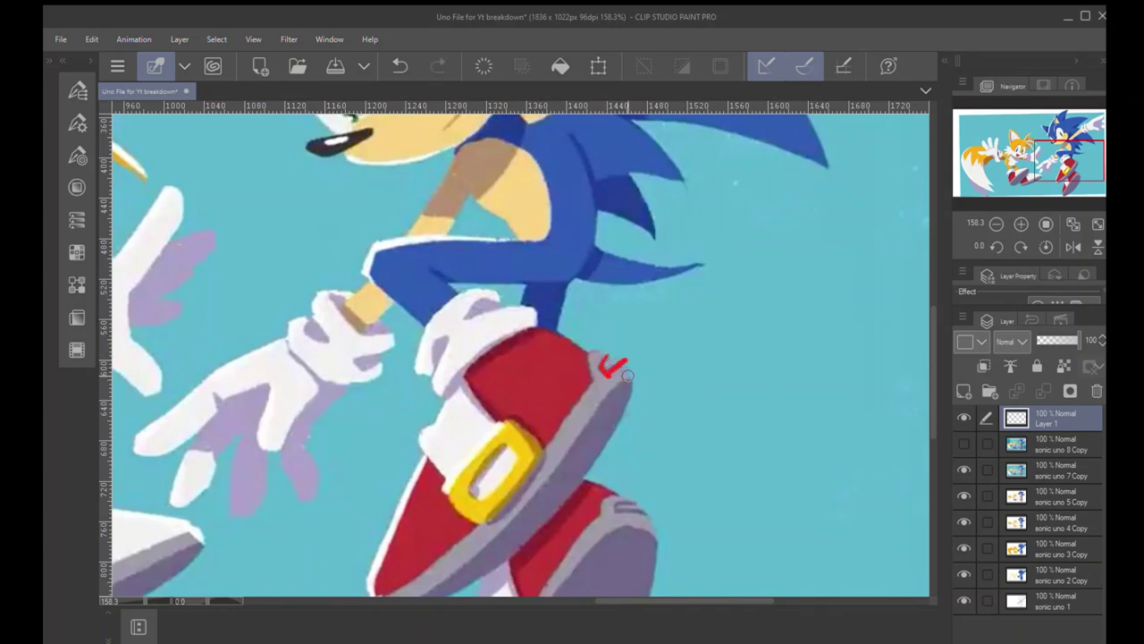
left_click_drag(585, 368, 549, 350)
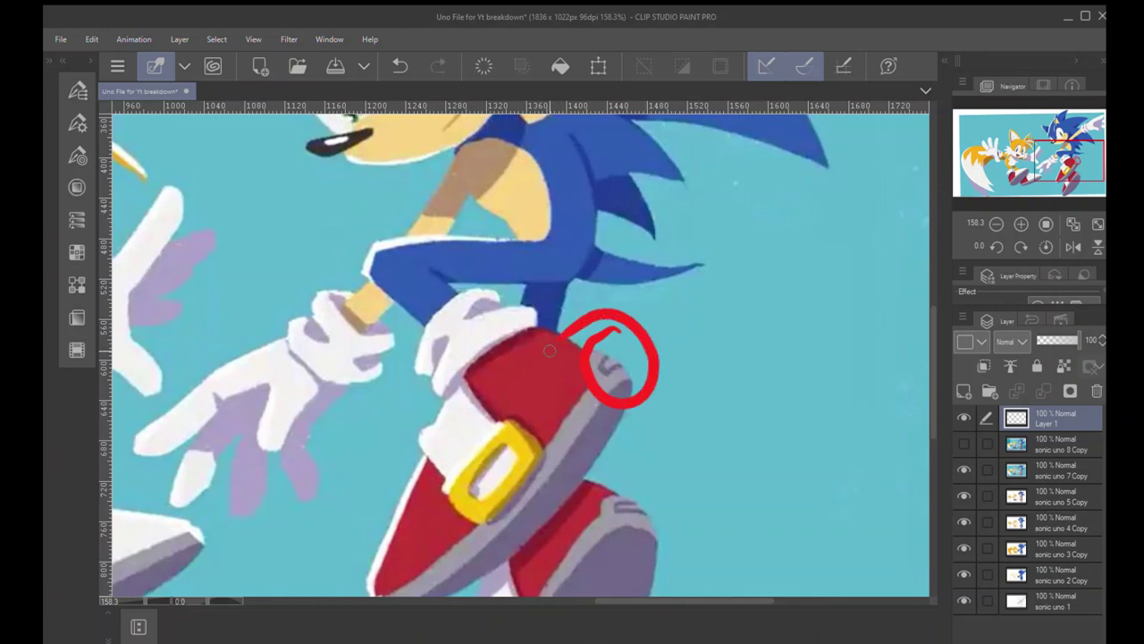
key("ctrl+z")
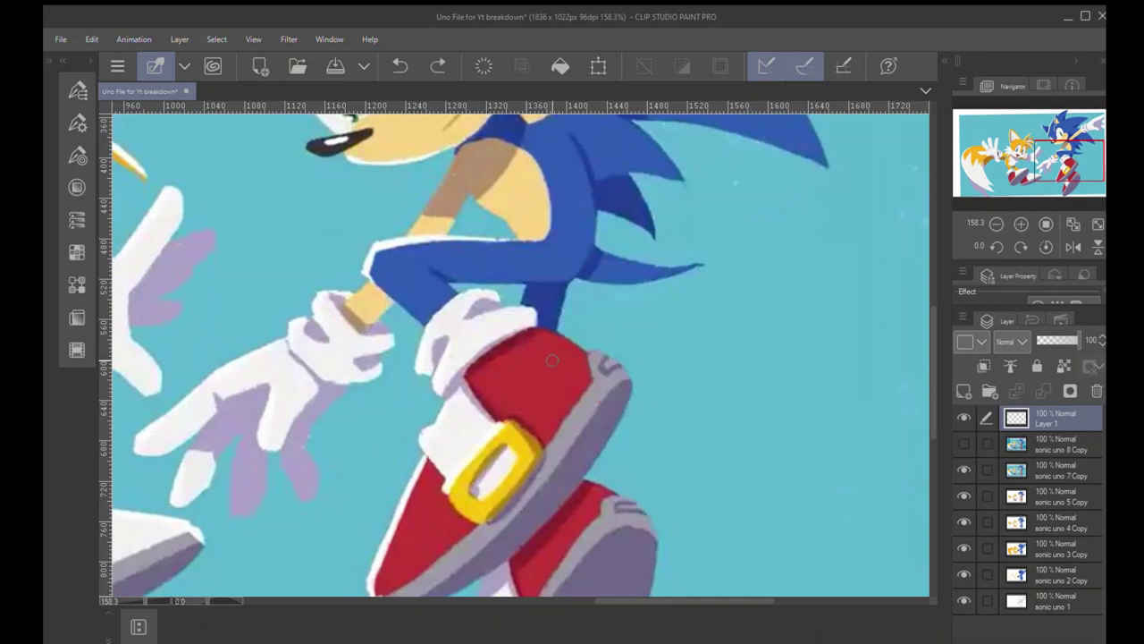
left_click_drag(564, 348, 658, 422)
left_click_drag(536, 406, 564, 401)
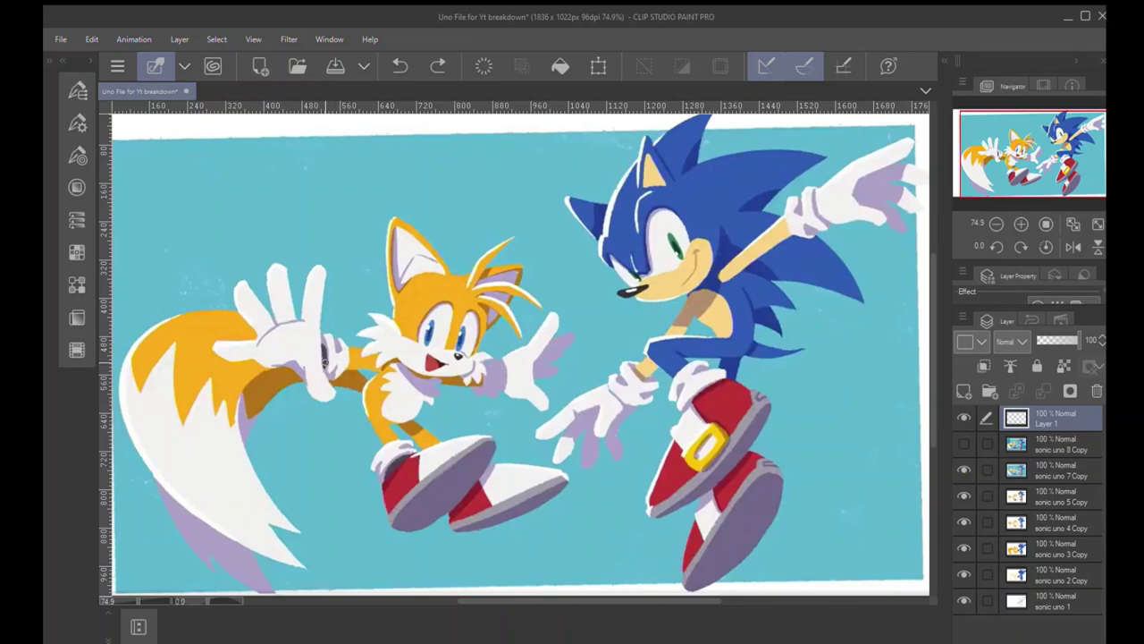
Paint the dark opening of Tails' near glove cuff red, and undo the paint.
left_click_drag(324, 364, 393, 363)
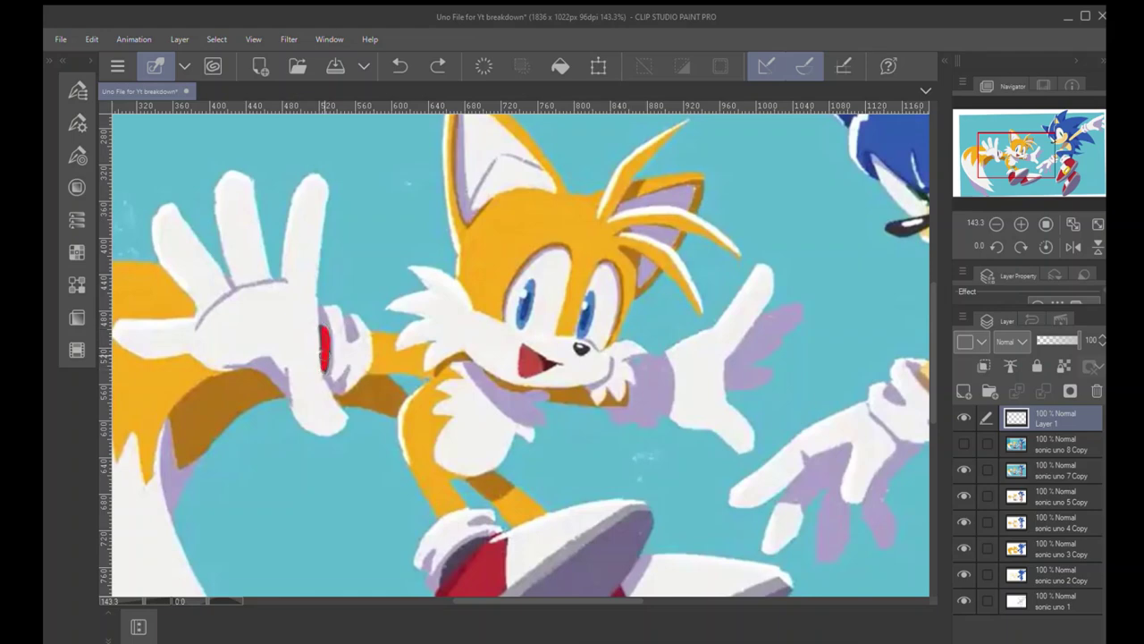
left_click_drag(324, 356, 323, 365)
key("ctrl+z")
key("ctrl+space")
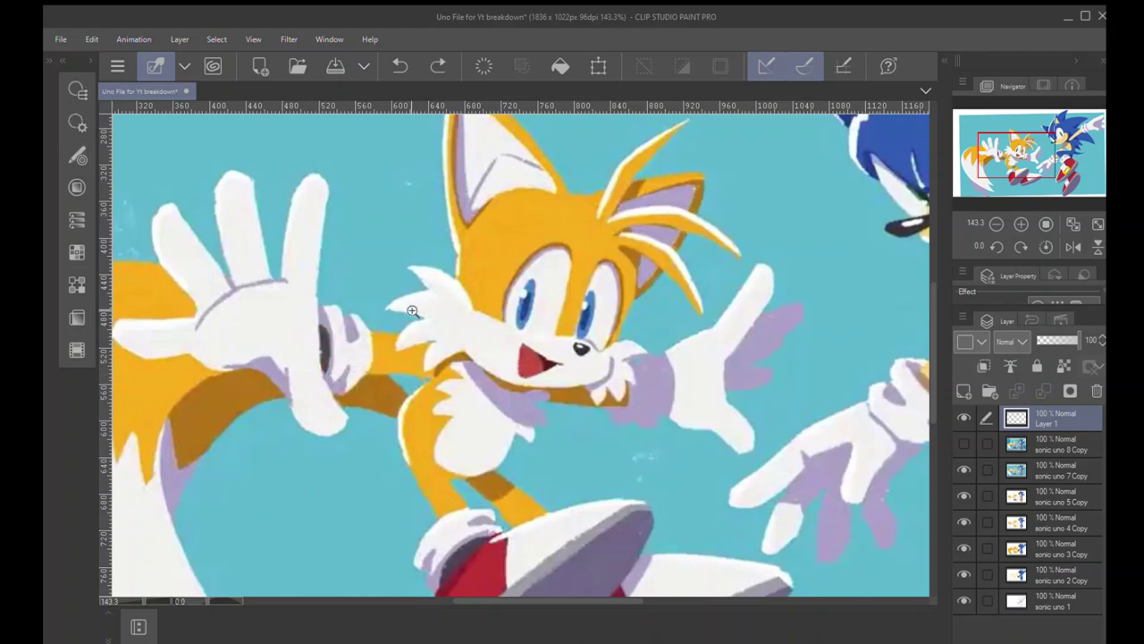
Show the sonic uno 8 Copy layer with the whole illustration in view.
scroll(336, 347, "down", 3)
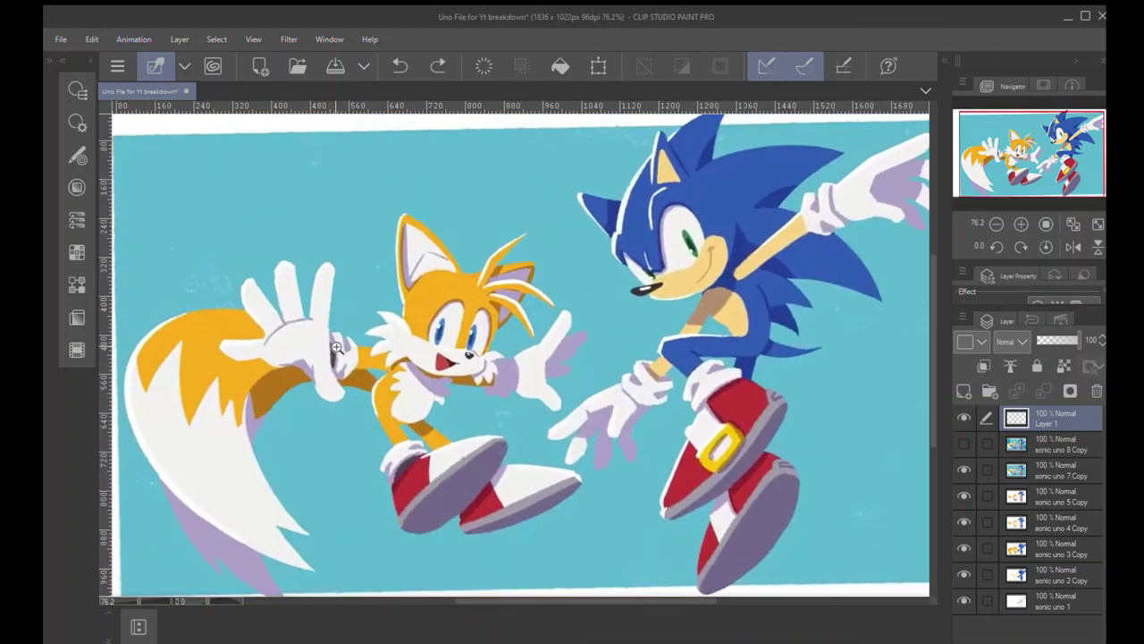
key("p")
key("/")
scroll(566, 406, "down", 2)
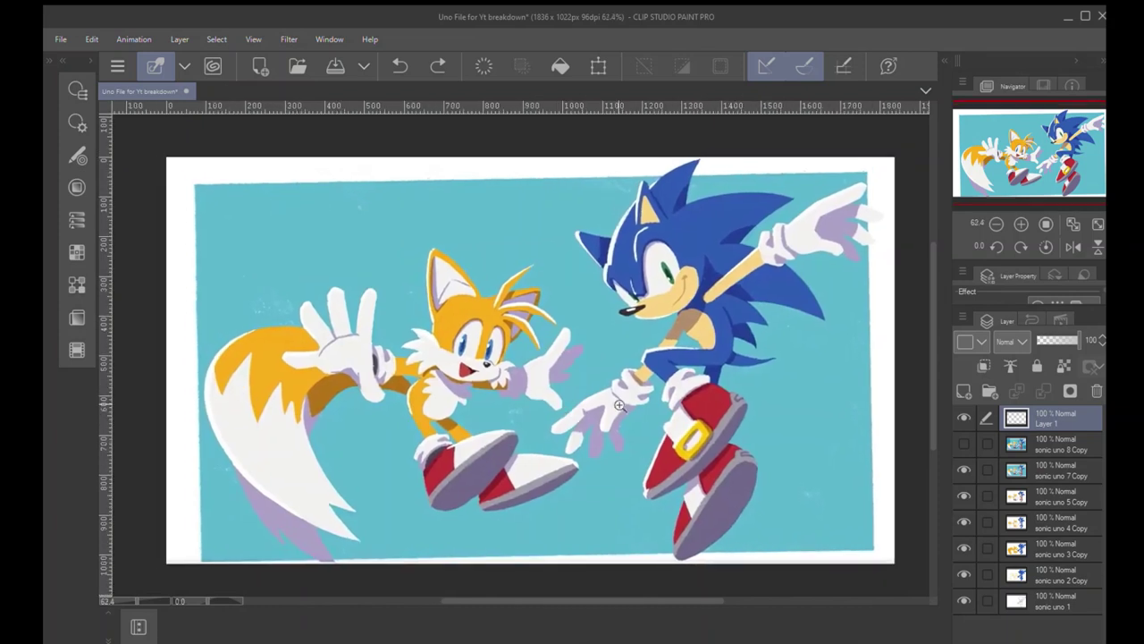
left_click(962, 442)
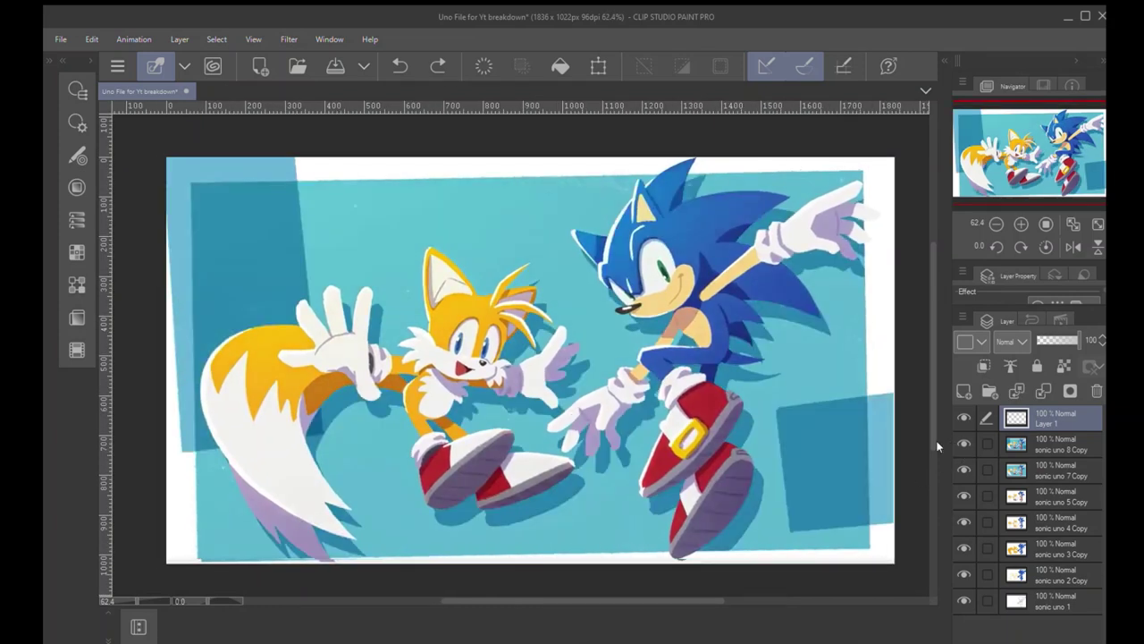
scroll(599, 322, "down", 2)
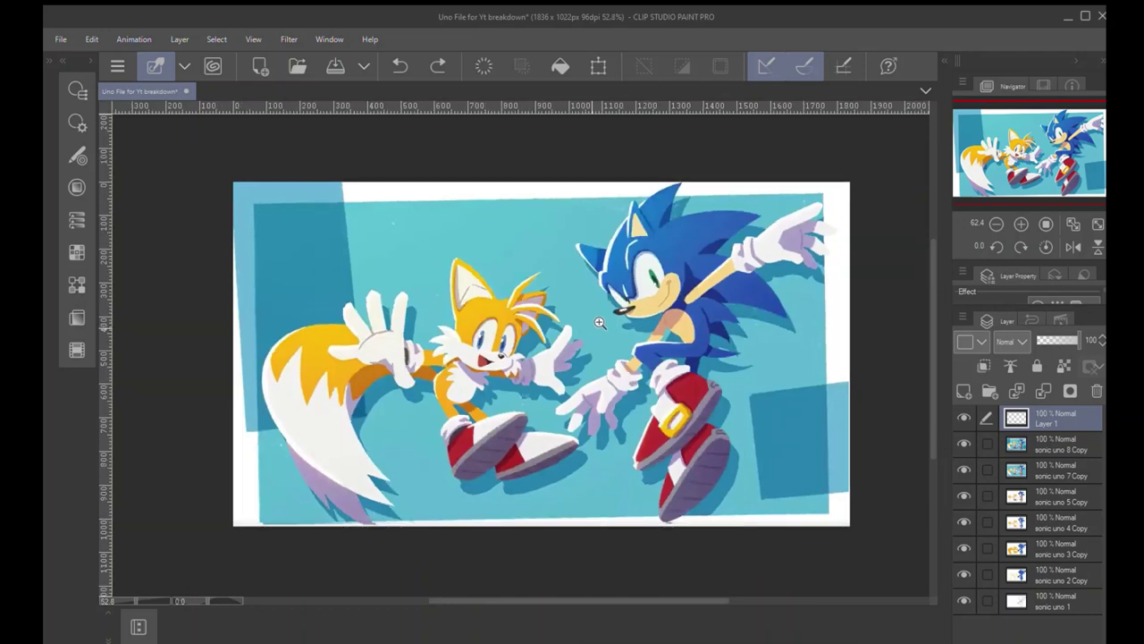
scroll(600, 327, "up", 2)
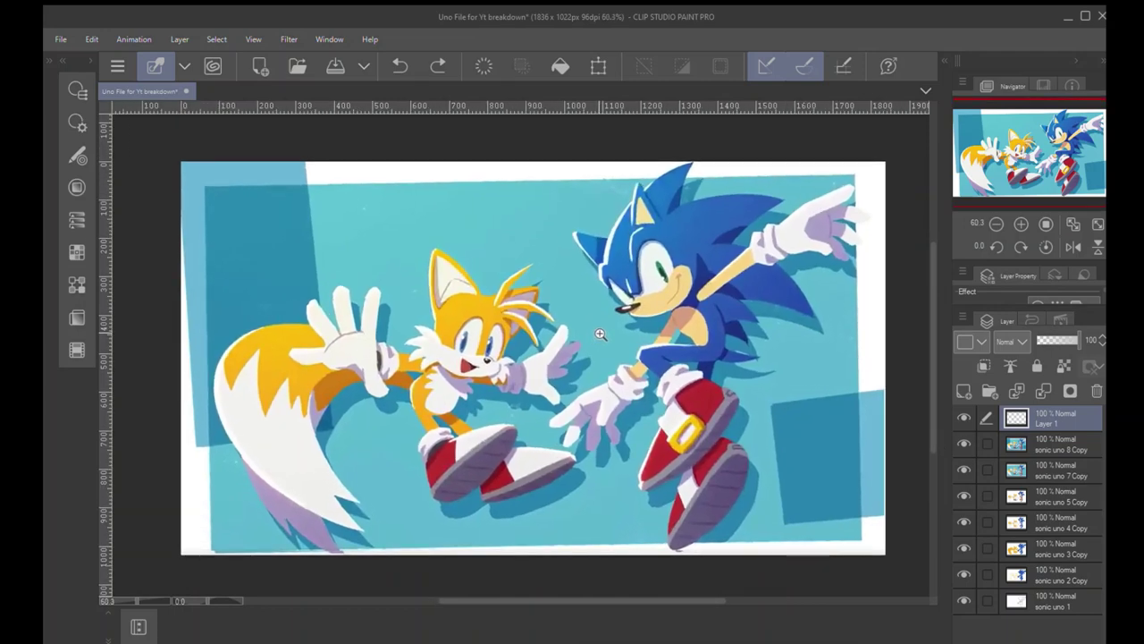
Bring back the tool and color settings and sample the off-white of Sonic's forehead highlight as the drawing color.
left_click(88, 60)
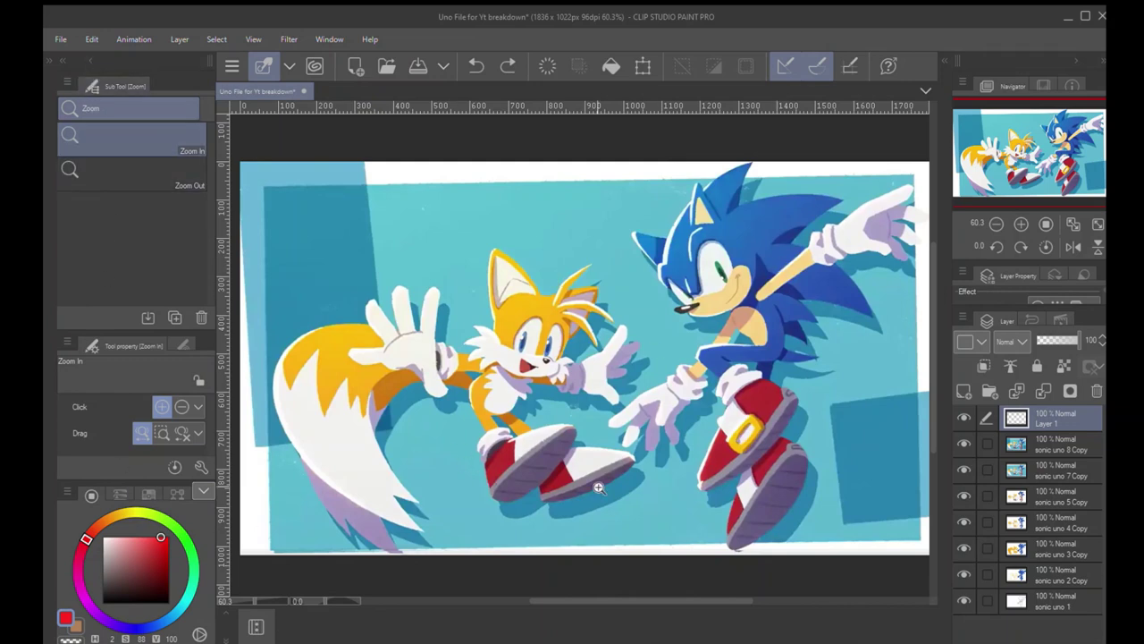
left_click(668, 252, "alt")
left_click(665, 256, "alt")
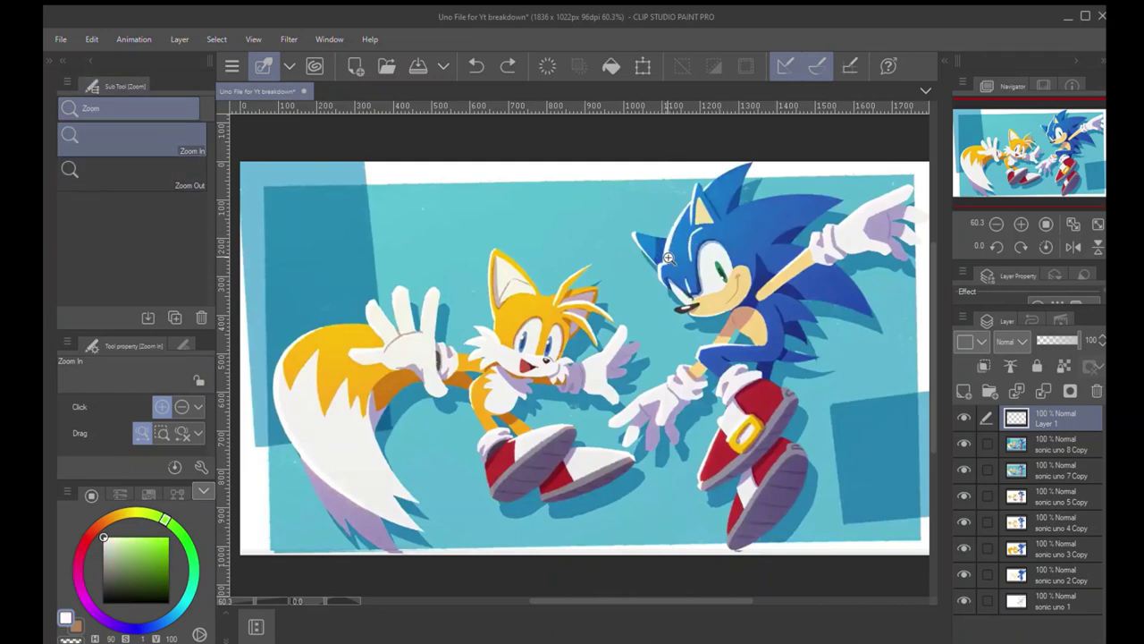
left_click(667, 254, "alt")
left_click(666, 255, "alt")
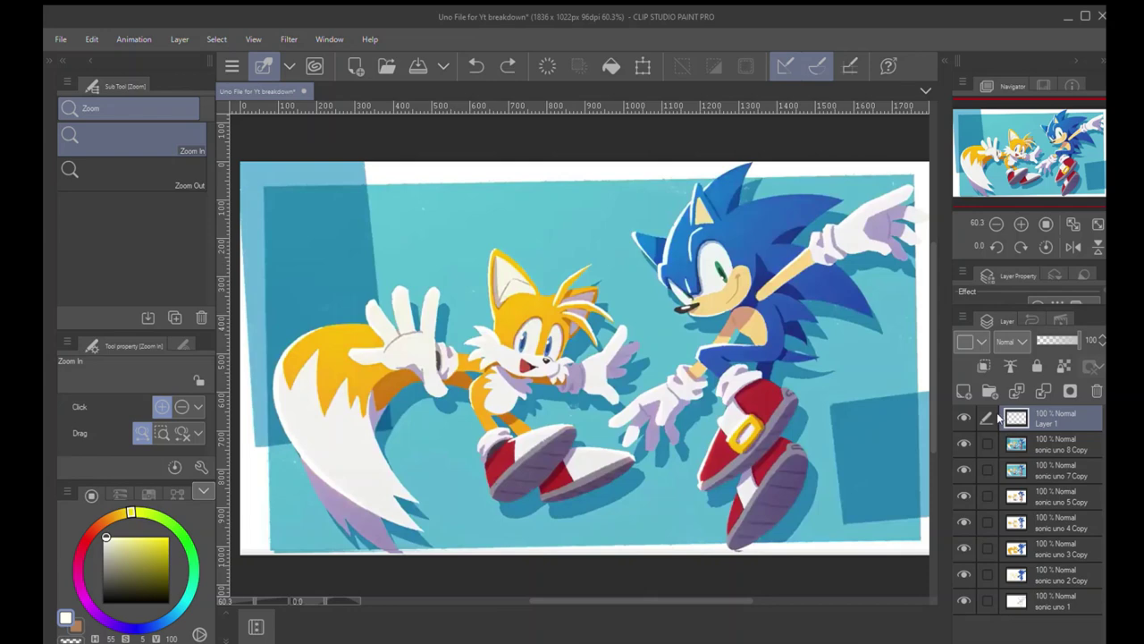
Compare the final stage with the shaded stage by hiding and reshowing the sonic uno 8 Copy layer.
left_click(963, 443)
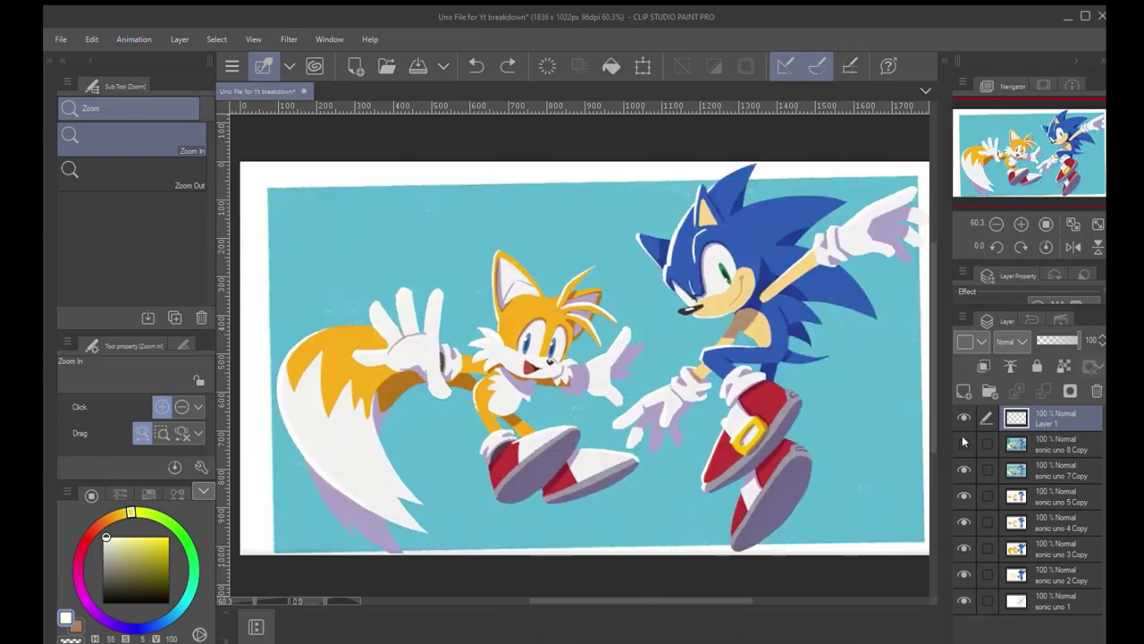
left_click(963, 443)
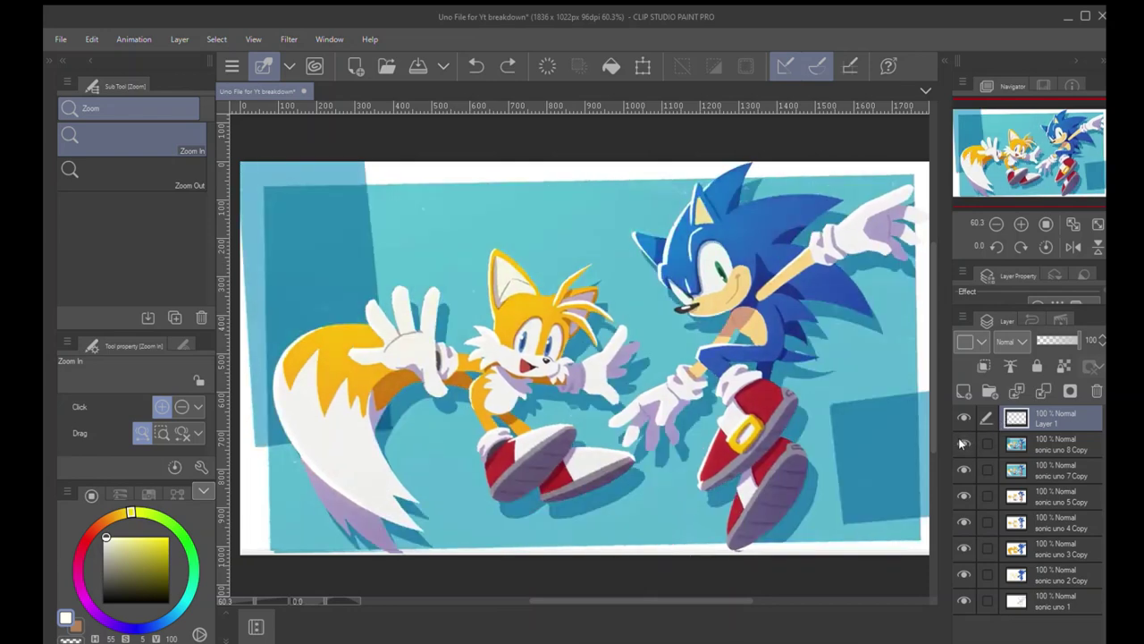
Choose the Soft airbrush at size 399.3 and set Layer 1's blending mode to Overlay.
key("b")
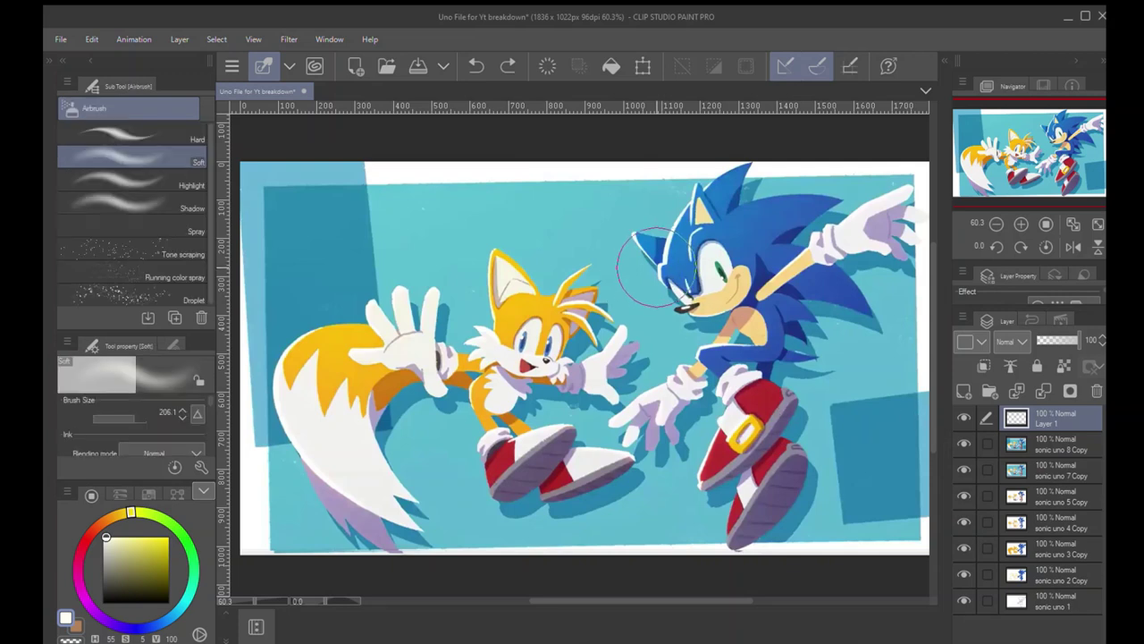
left_click_drag(668, 238, 706, 236)
left_click(1013, 242)
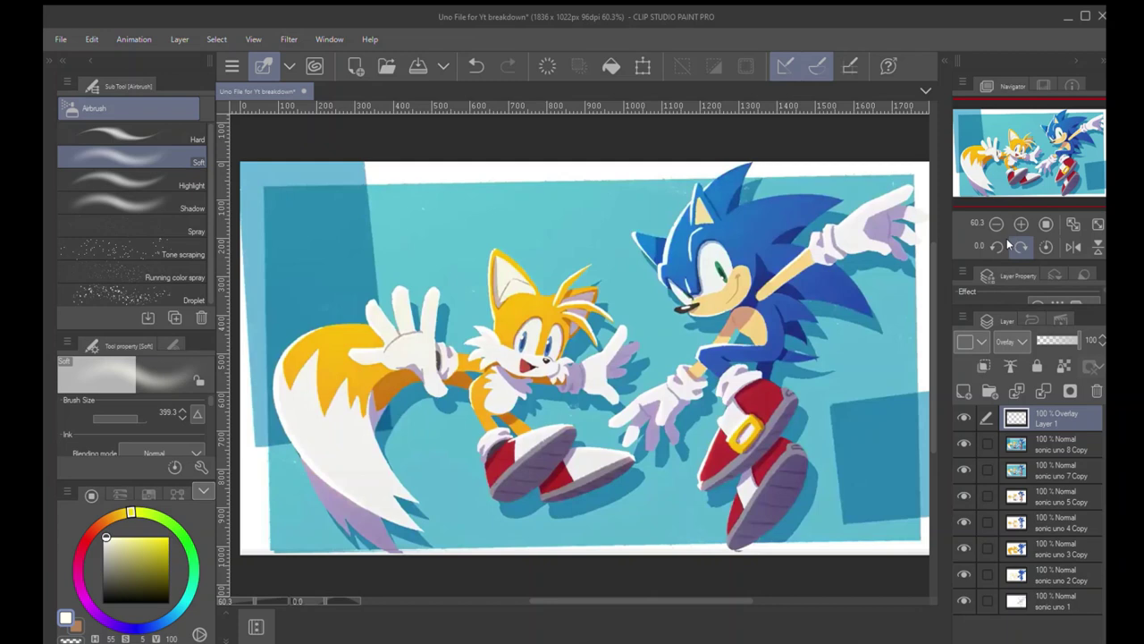
Hide the sonic uno 8 Copy layer and airbrush a soft off-white glow around Sonic's head on Layer 1.
left_click(964, 443)
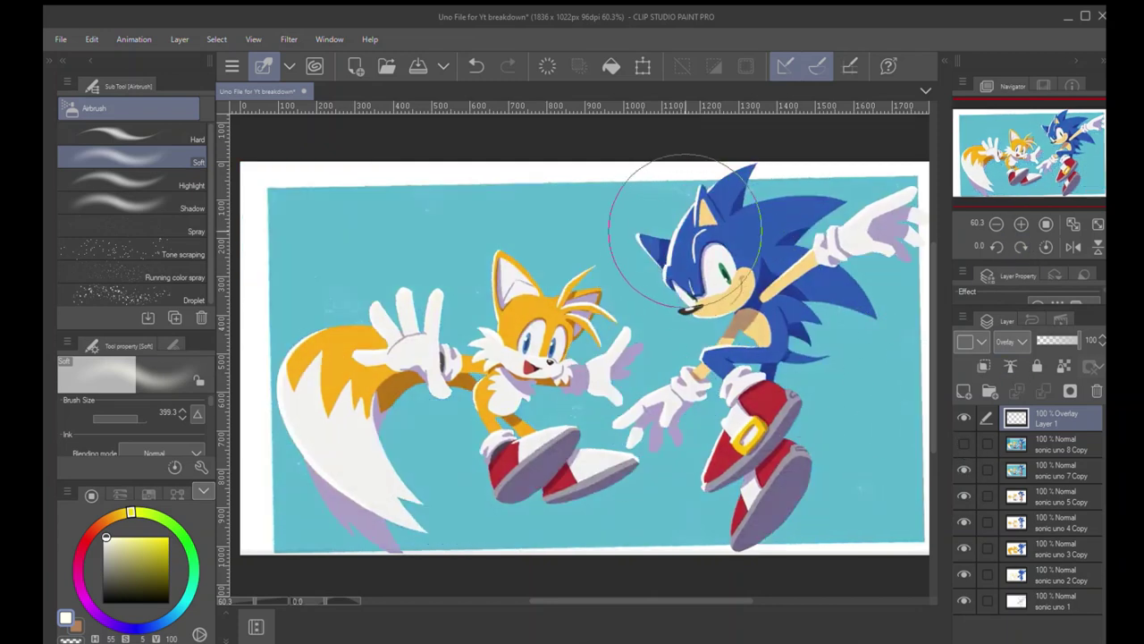
left_click_drag(683, 221, 689, 205)
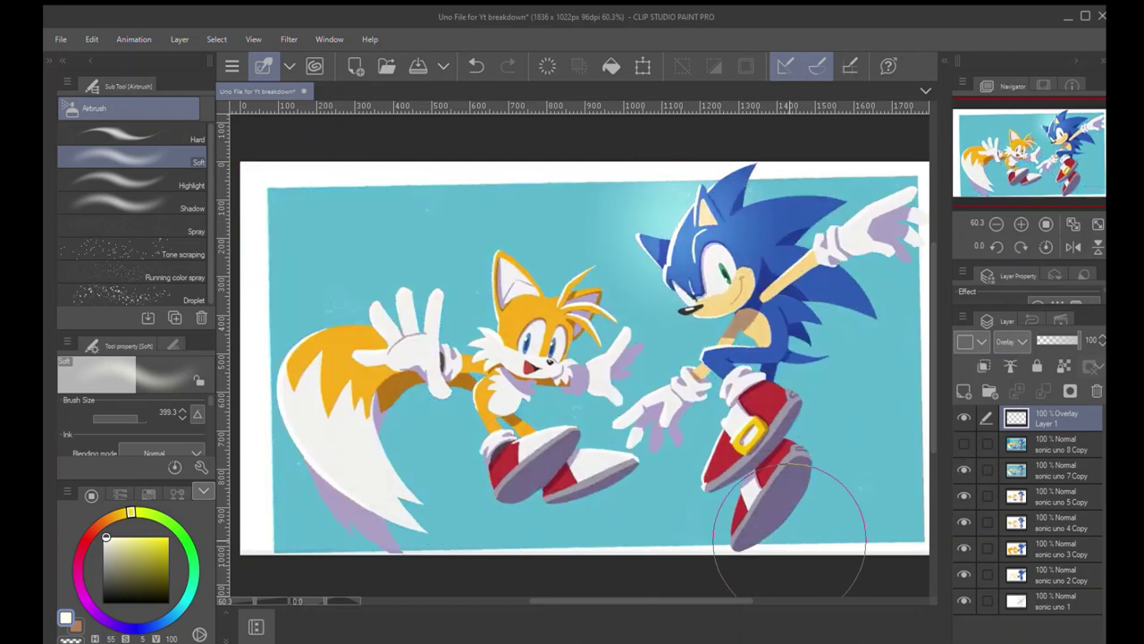
Erase the off-white glow around the front of Sonic's head on Layer 1 with the Hard eraser.
key("e")
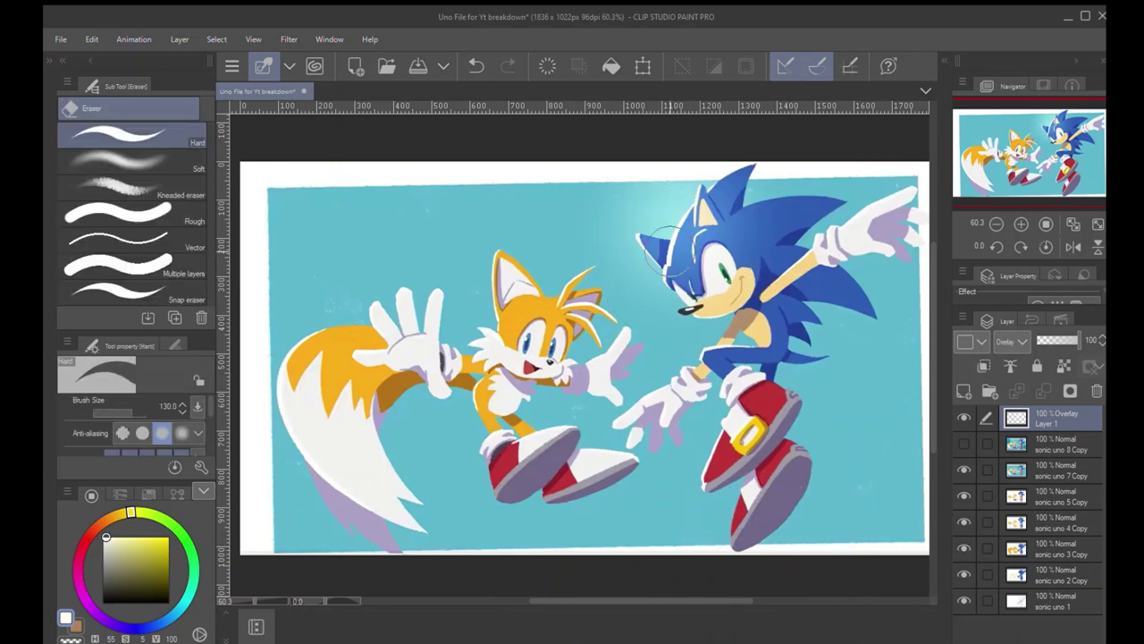
mouse_move(649, 273)
left_mouse_down()
mouse_move(620, 238)
mouse_move(666, 231)
mouse_move(684, 199)
mouse_move(618, 206)
mouse_move(702, 168)
mouse_move(658, 194)
mouse_move(650, 279)
mouse_move(605, 238)
mouse_move(662, 304)
left_mouse_up()
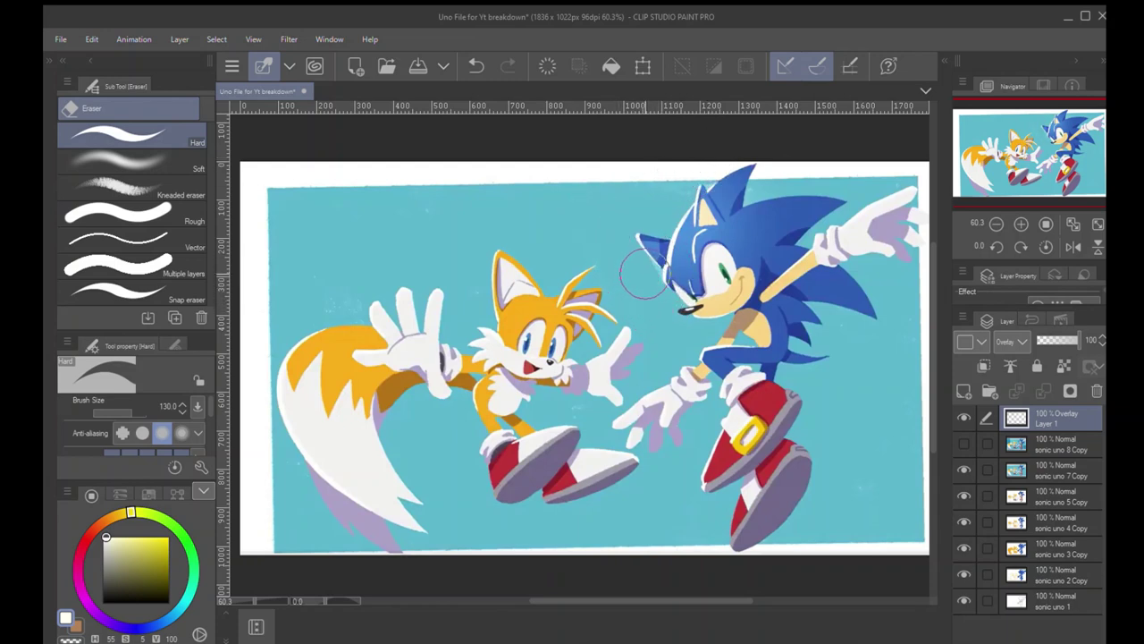
key("ctrl+space")
mouse_move(679, 280)
left_mouse_down()
mouse_move(577, 280)
mouse_move(701, 281)
left_mouse_up()
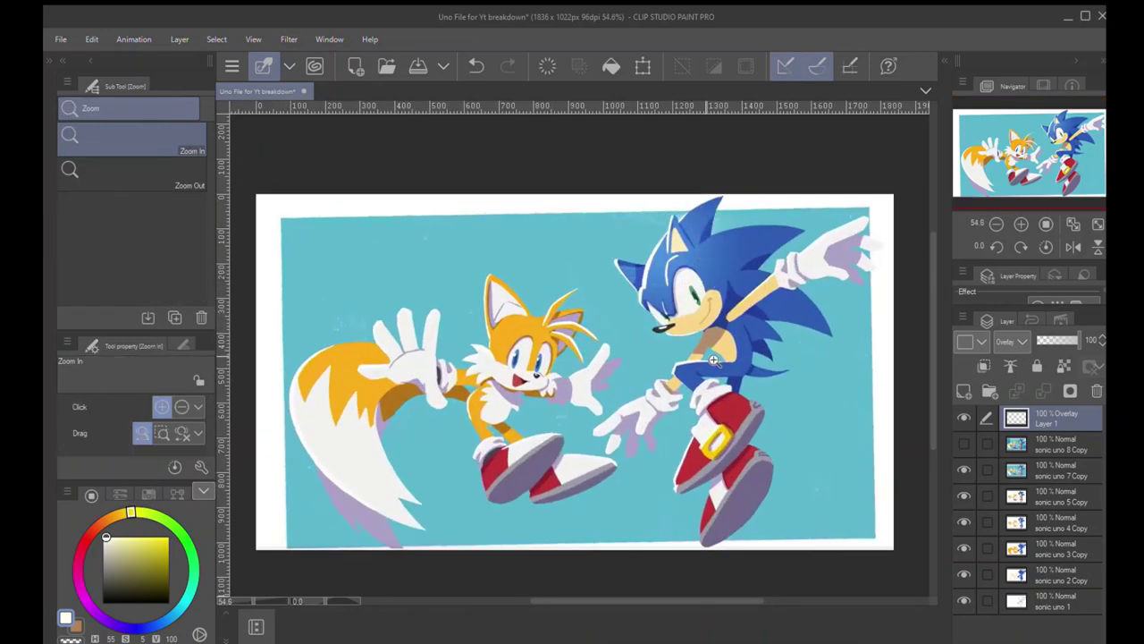
Compare the final and shaded stages by toggling the visibility of sonic uno 8 Copy and Layer 1.
left_click(964, 444)
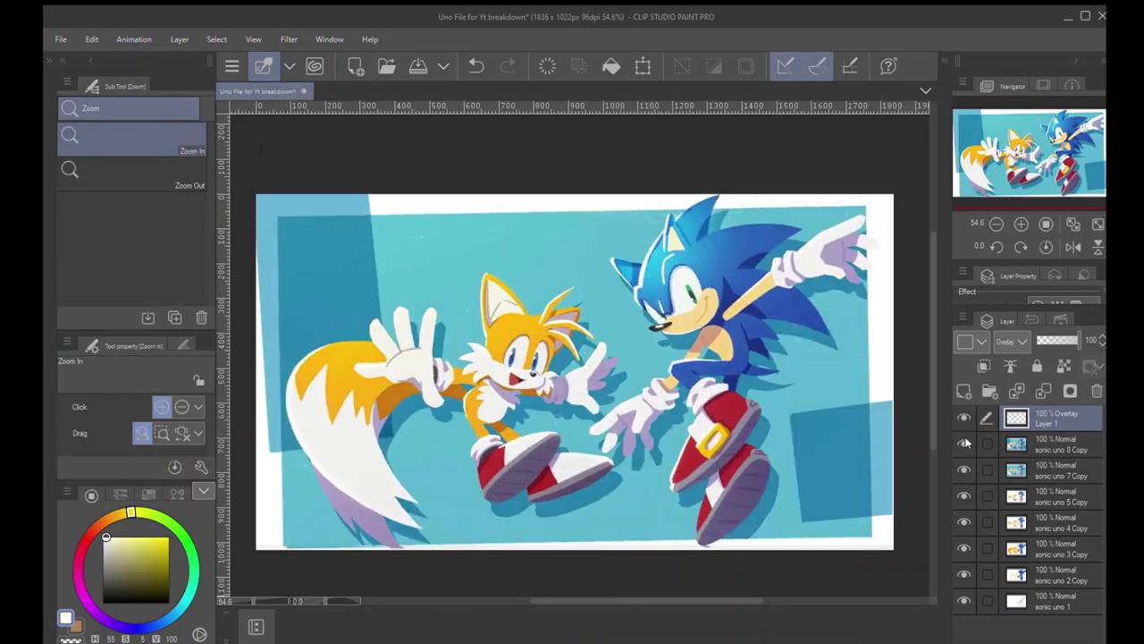
left_click(964, 445)
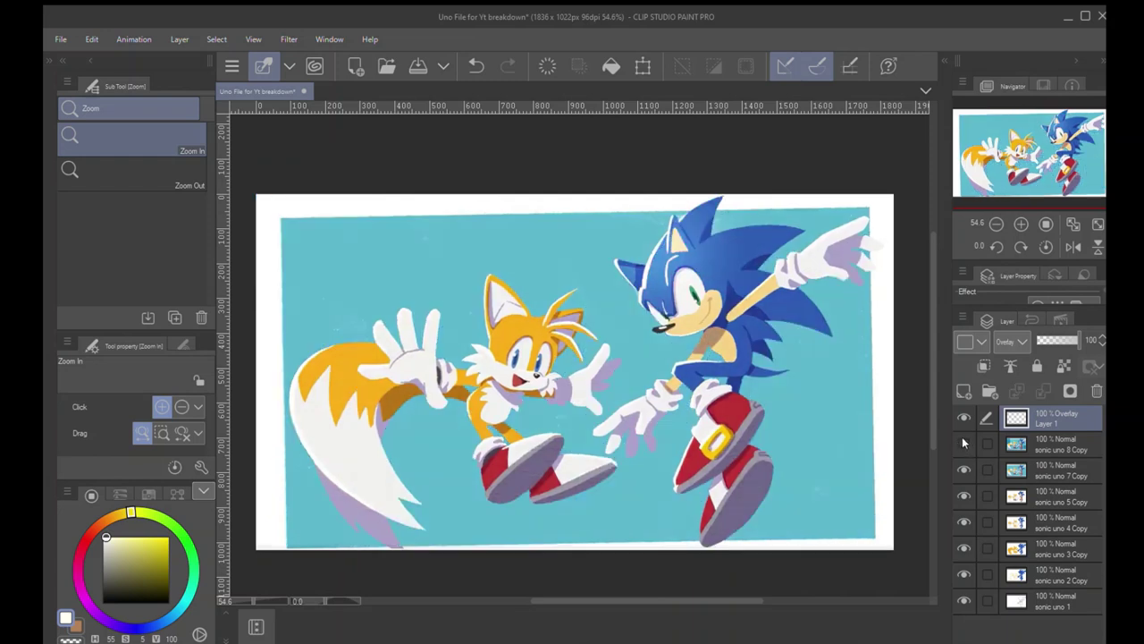
left_click(964, 444)
left_click(963, 417)
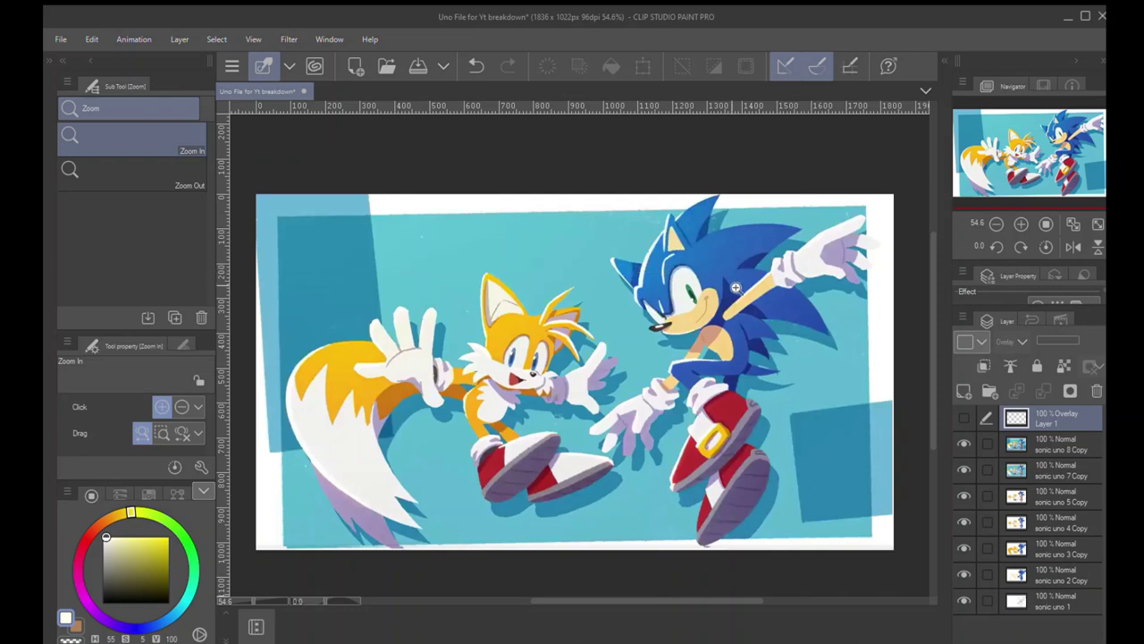
left_click(964, 415)
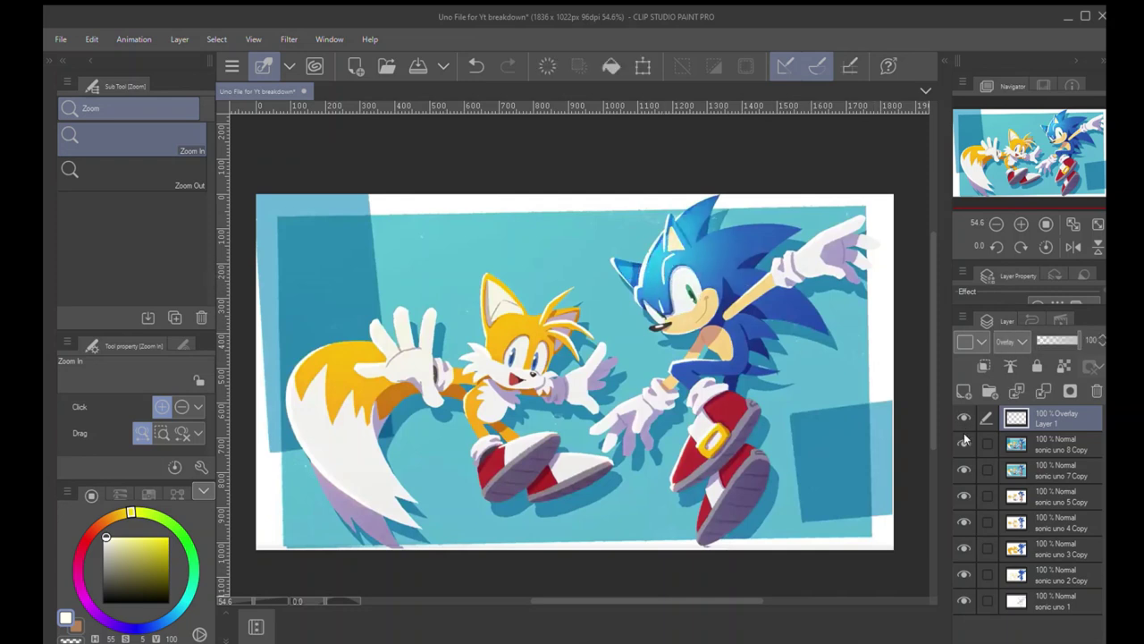
left_click(964, 444)
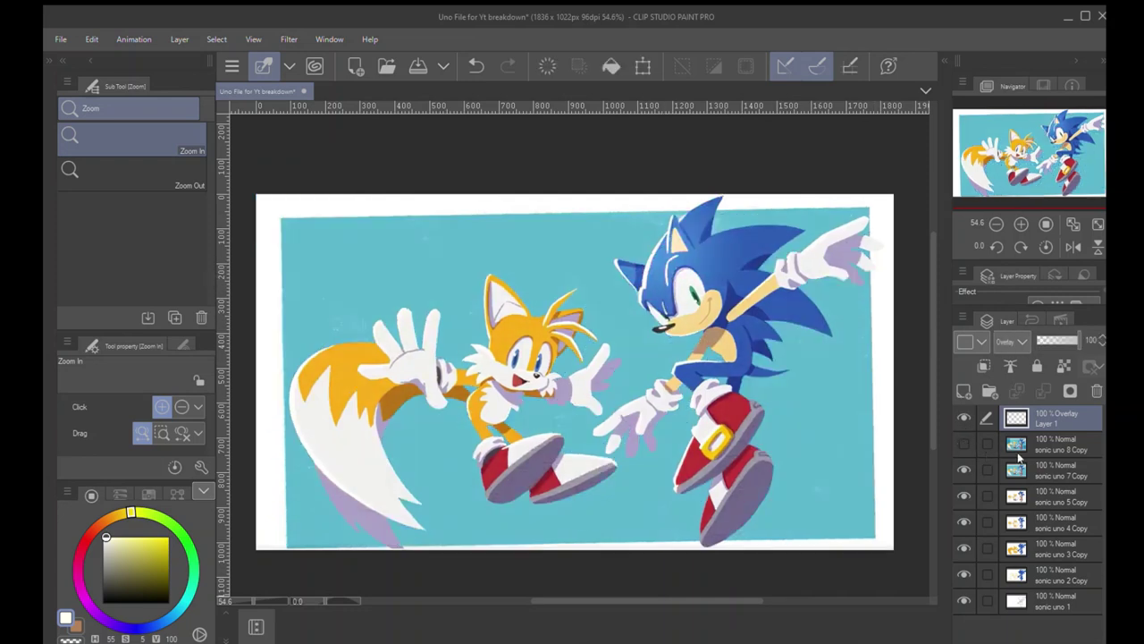
Lower the opacity of the Overlay layer, Layer 1, to 54%.
left_click(1049, 468)
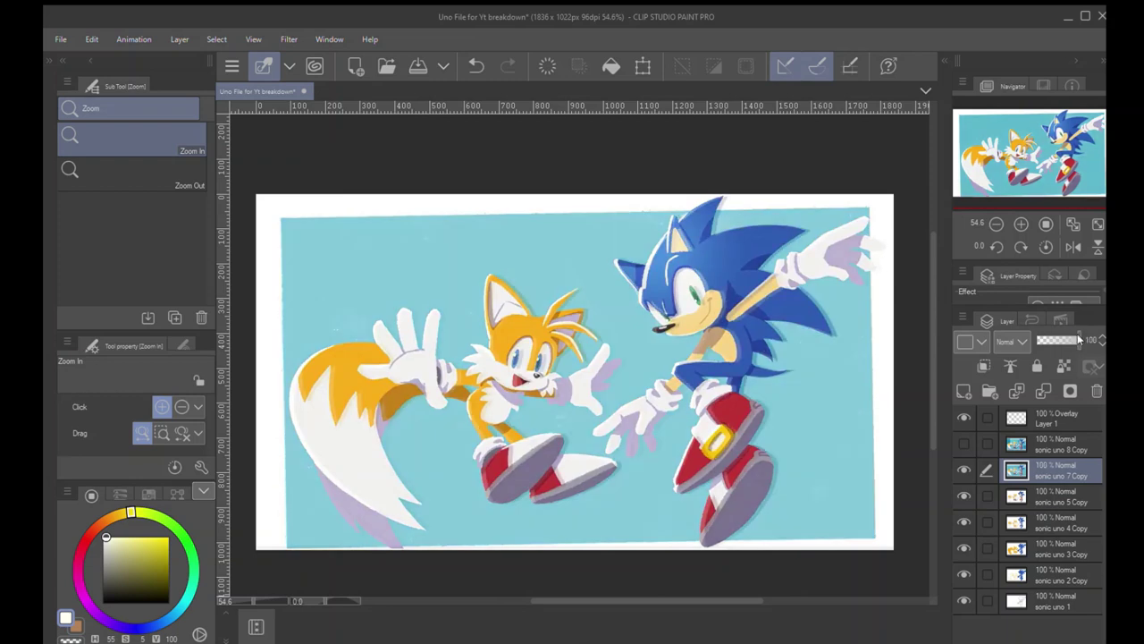
left_click(1044, 418)
mouse_move(1074, 340)
left_mouse_down()
mouse_move(1034, 336)
mouse_move(1055, 336)
left_mouse_up()
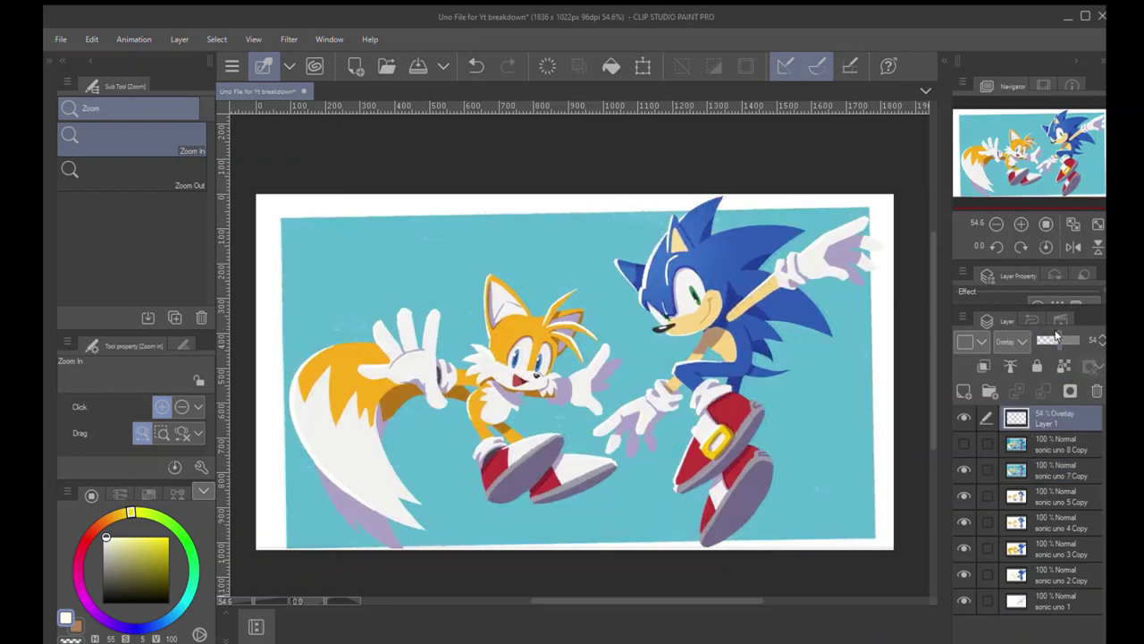
Airbrush a soft off-white glow behind Sonic's quills at brush size 238.9, and reduce the Soft airbrush size to 127.1.
mouse_move(654, 344)
left_mouse_down()
mouse_move(629, 346)
mouse_move(660, 347)
left_mouse_up()
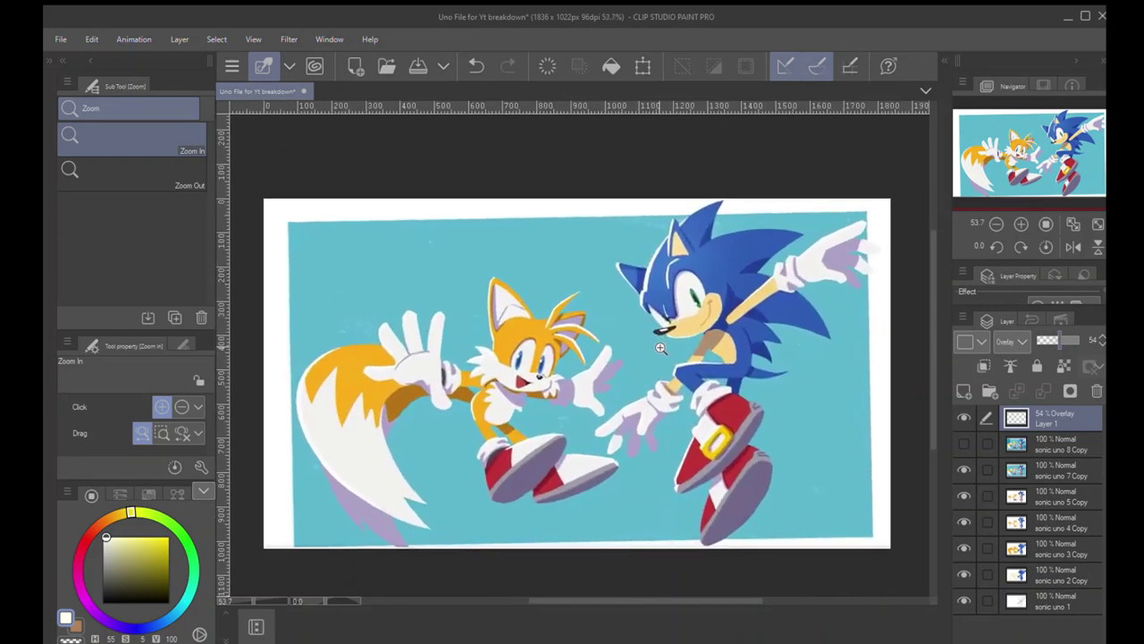
key("b")
left_click_drag(759, 305, 736, 300)
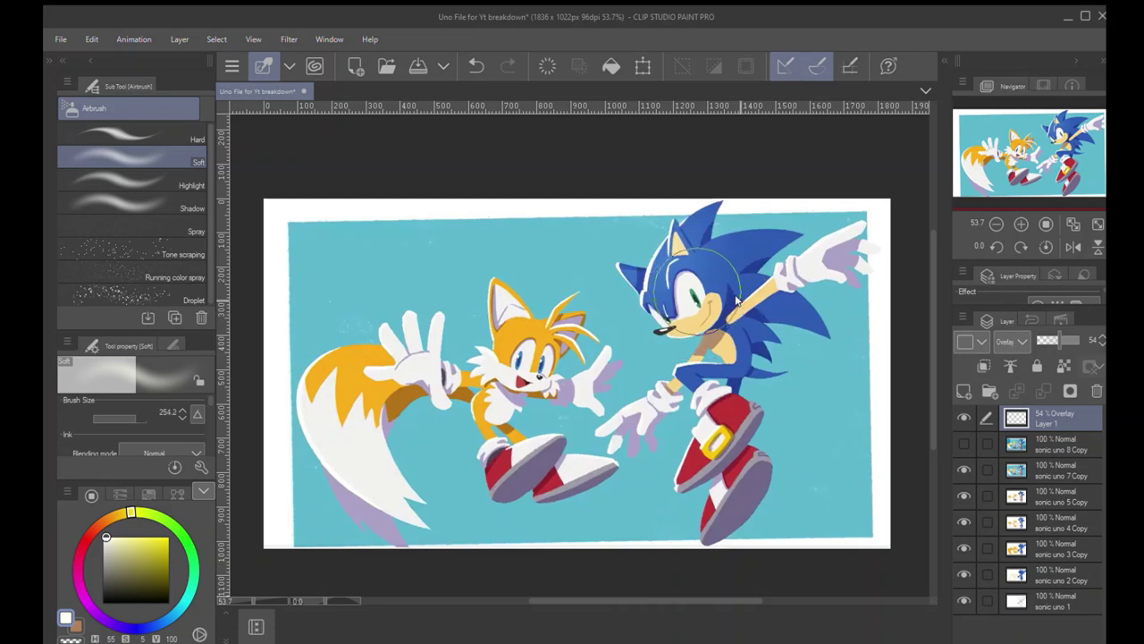
left_click_drag(749, 231, 852, 230)
key("ctrl+z")
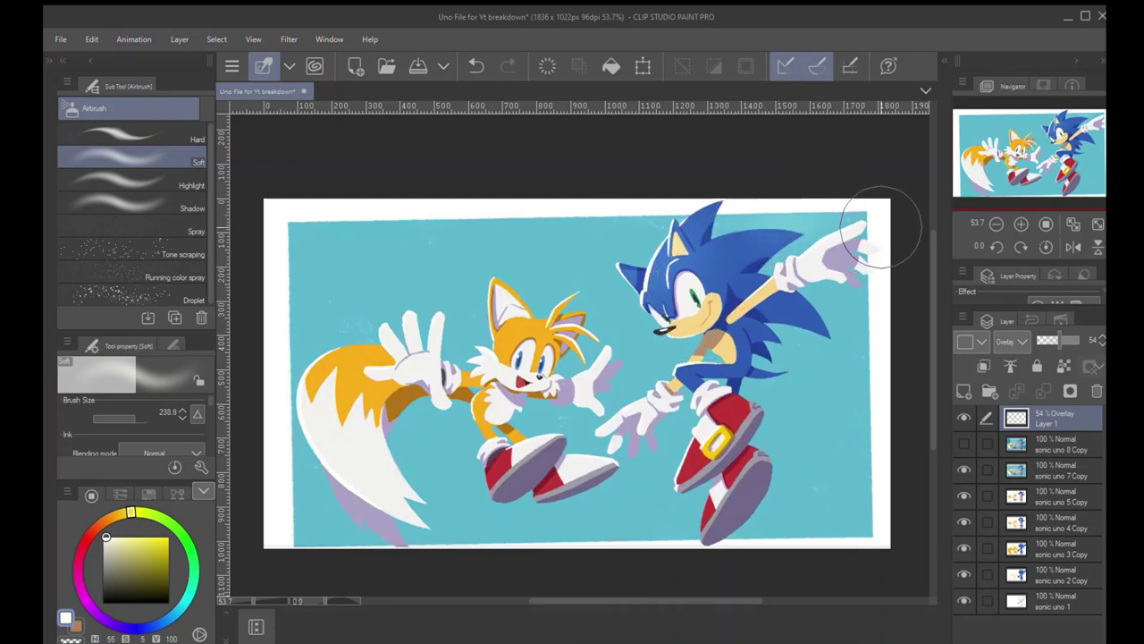
left_click_drag(814, 294, 857, 338)
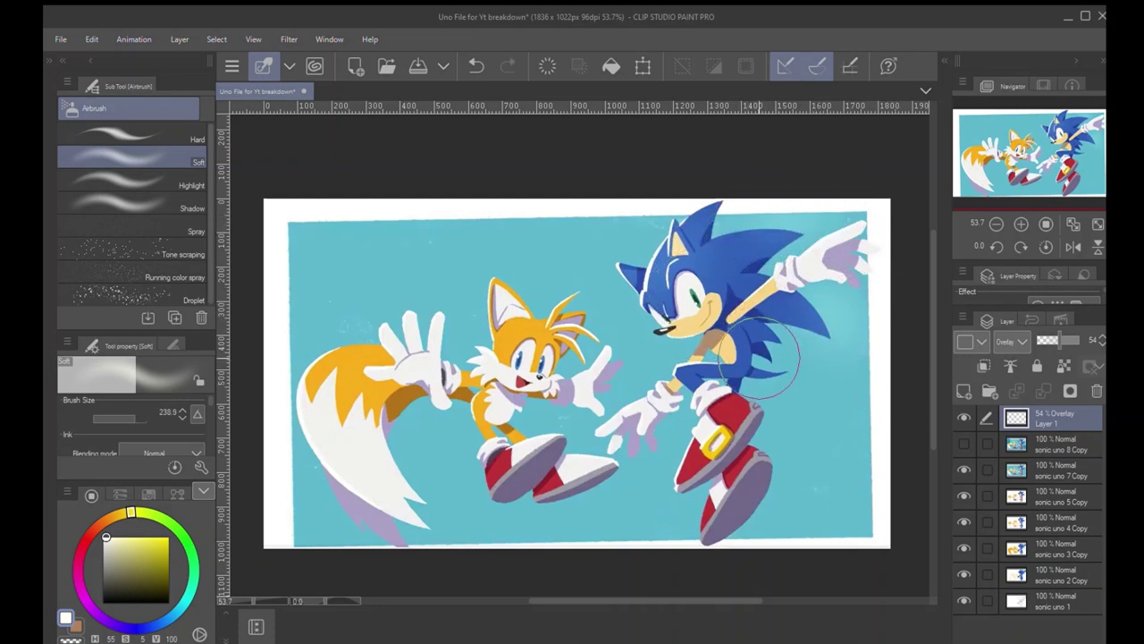
key("bracketleft")
key("bracketleft")
key("bracketleft")
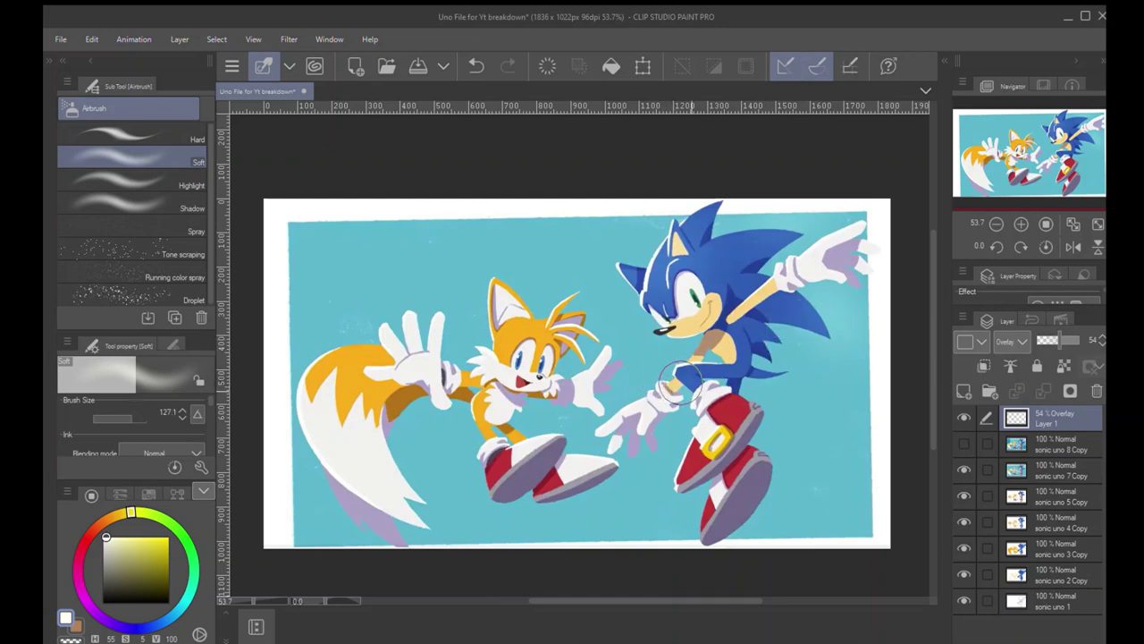
Switch to the Hard eraser and collapse the tool and color palettes to give the canvas more room.
key("e")
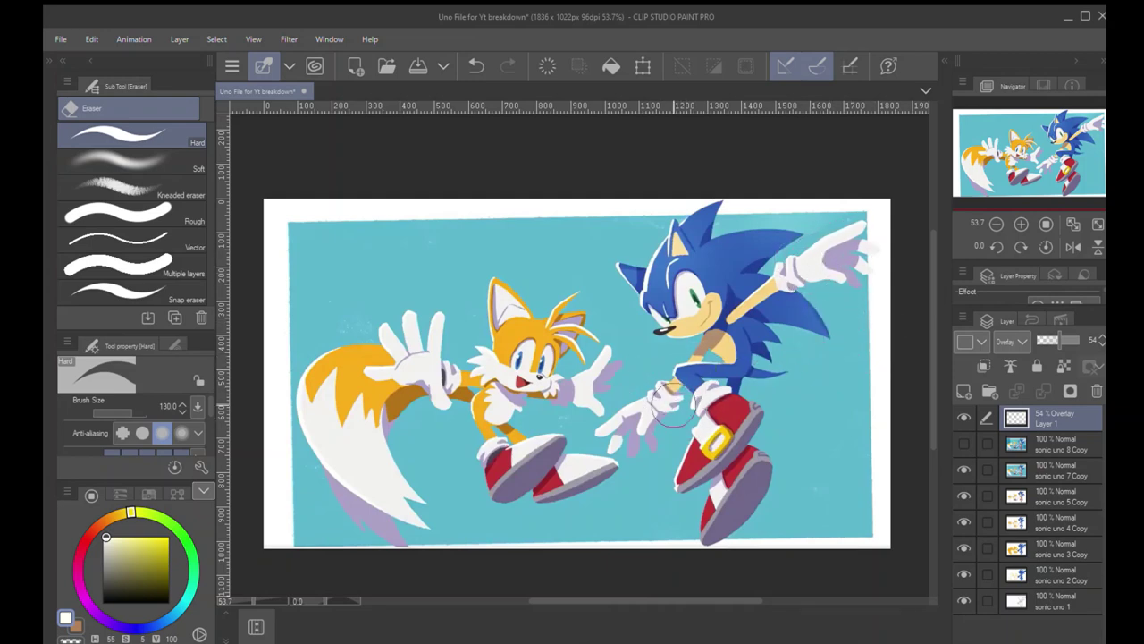
left_click_drag(650, 343, 661, 344, "ctrl+alt")
left_click(63, 60)
scroll(661, 415, "up", 2)
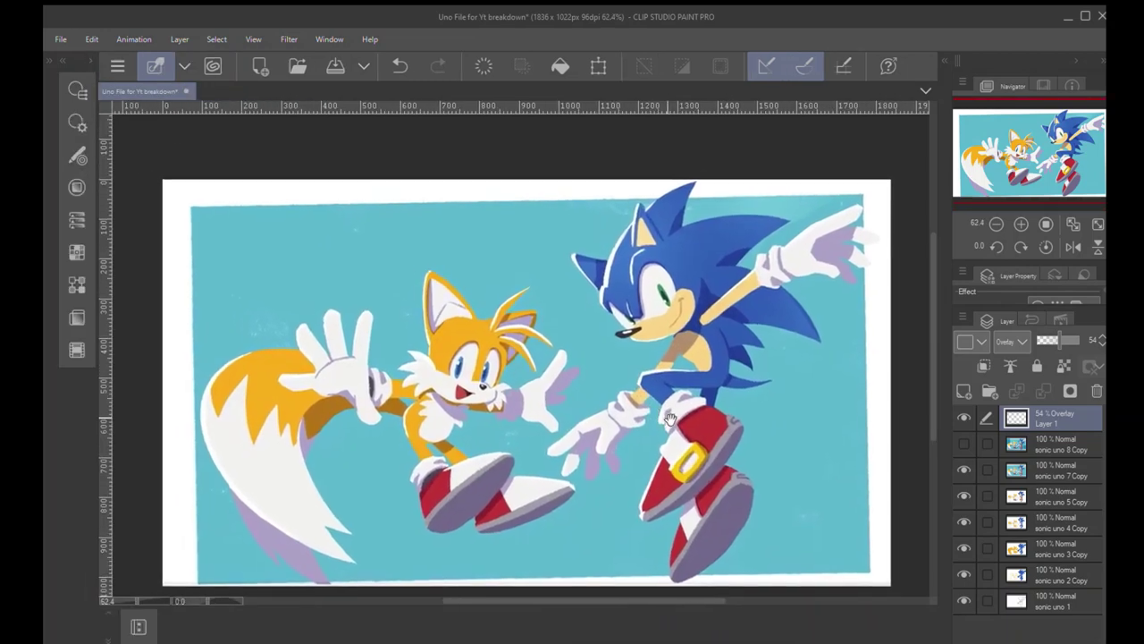
Try airbrushing a broad soft glow on the background behind Sonic's back and quills on Layer 1, and undo it.
left_click_drag(669, 418, 620, 427)
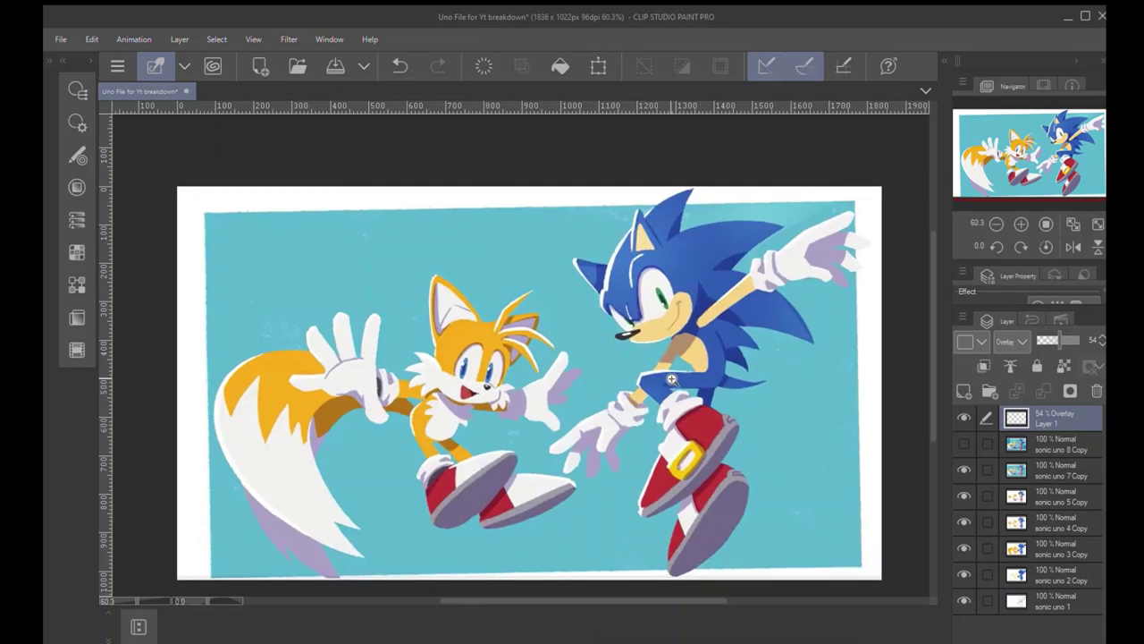
mouse_move(759, 381)
left_mouse_down()
mouse_move(719, 393)
mouse_move(761, 331)
left_mouse_up()
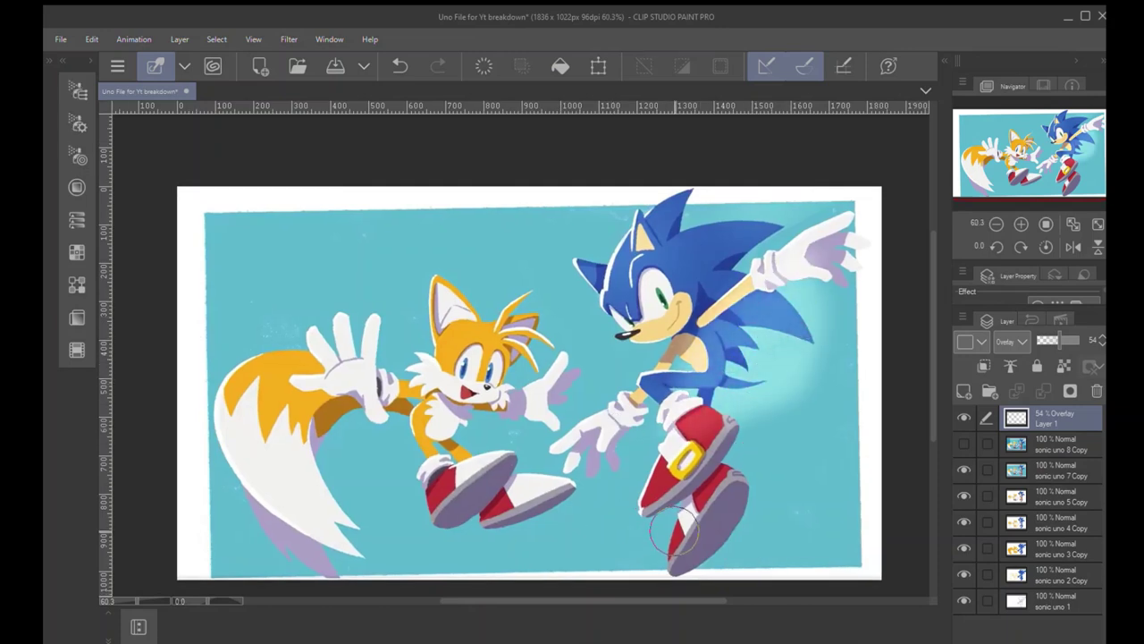
key("ctrl+z")
left_click_drag(610, 465, 614, 458)
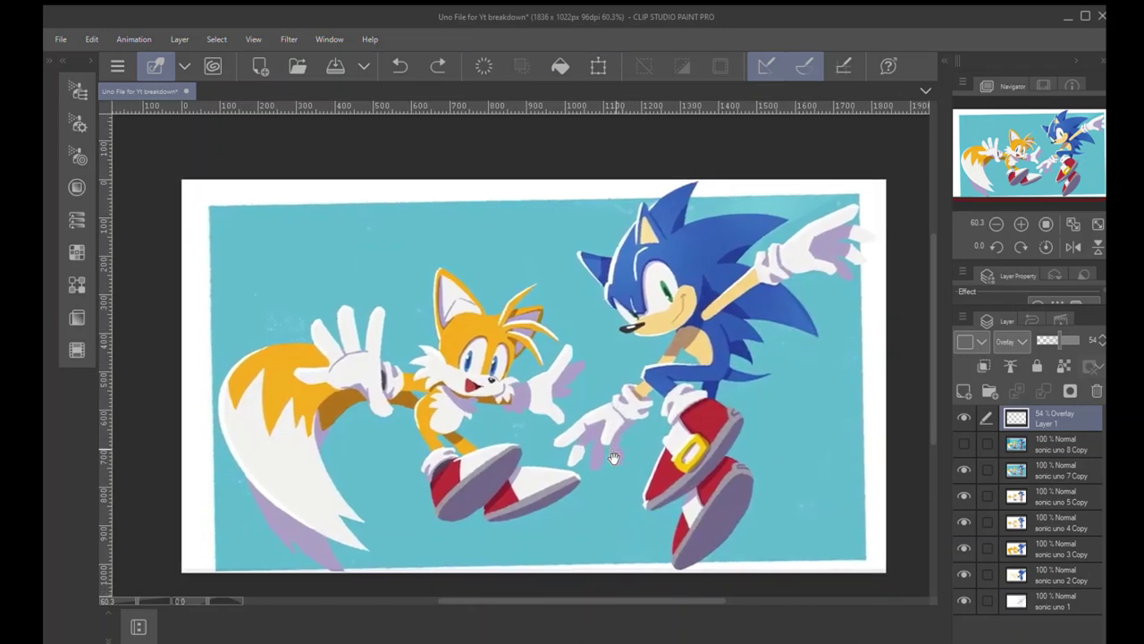
left_click_drag(555, 387, 559, 410)
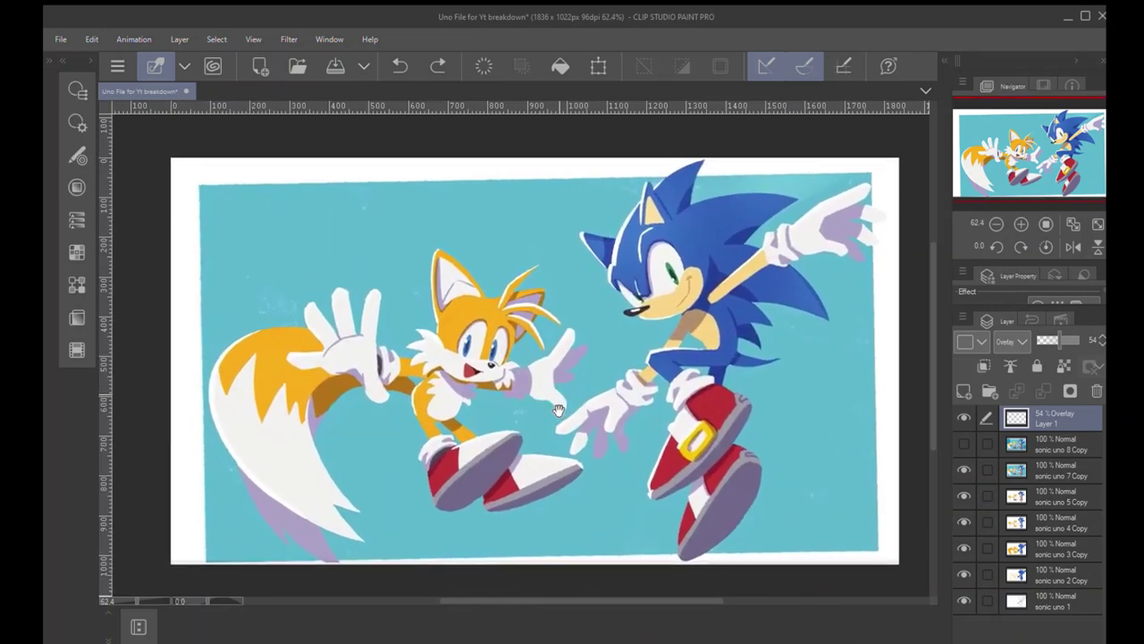
scroll(557, 409, "down", 1)
scroll(573, 399, "up", 2)
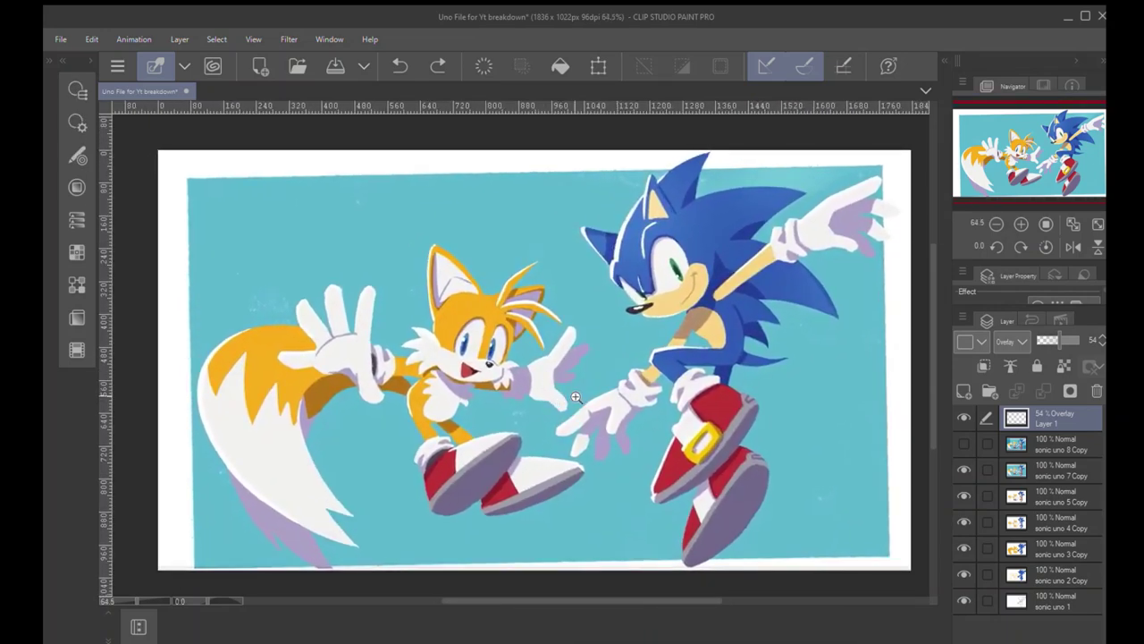